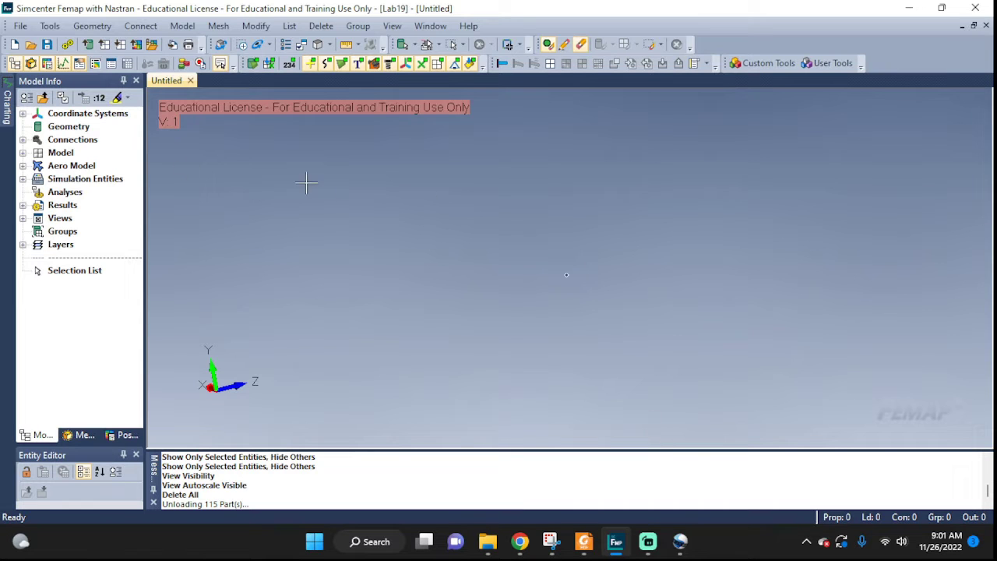
# - Import the PresserVessel-CAD geometry file with a geometry scale factor of 1 and the default STEP read options
pyautogui.click(20, 25)
pyautogui.moveTo(49, 193)
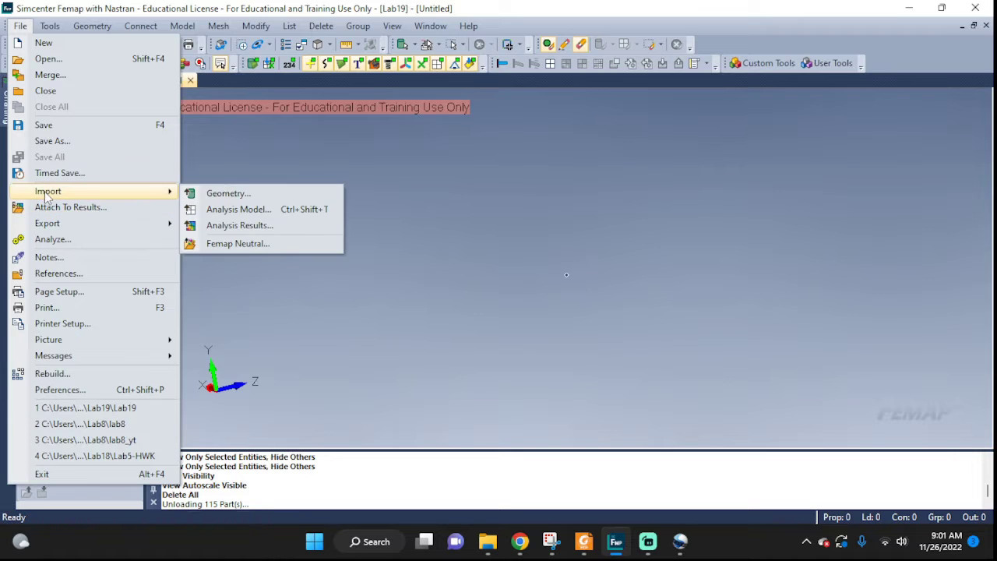
pyautogui.click(227, 193)
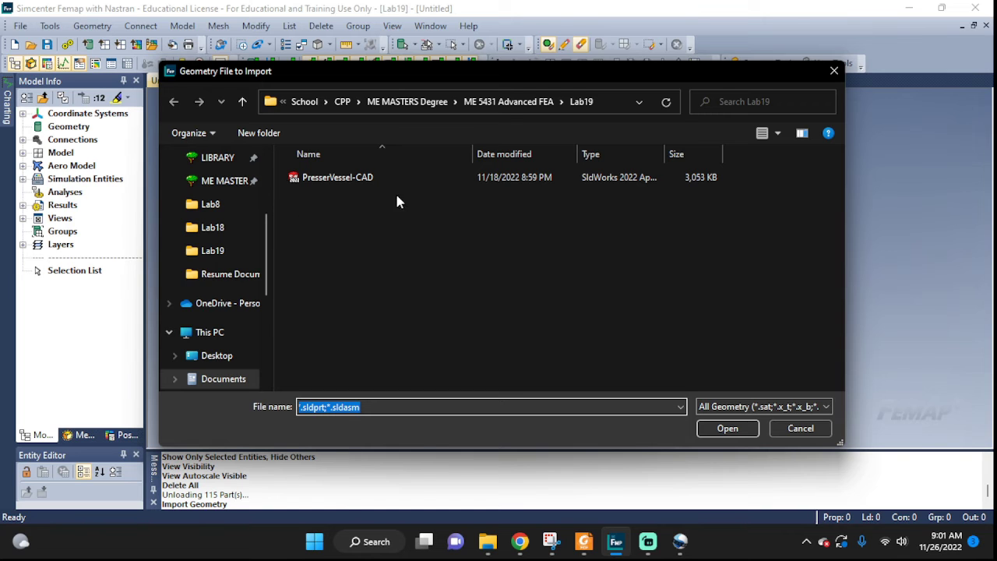
pyautogui.click(377, 178)
pyautogui.click(728, 429)
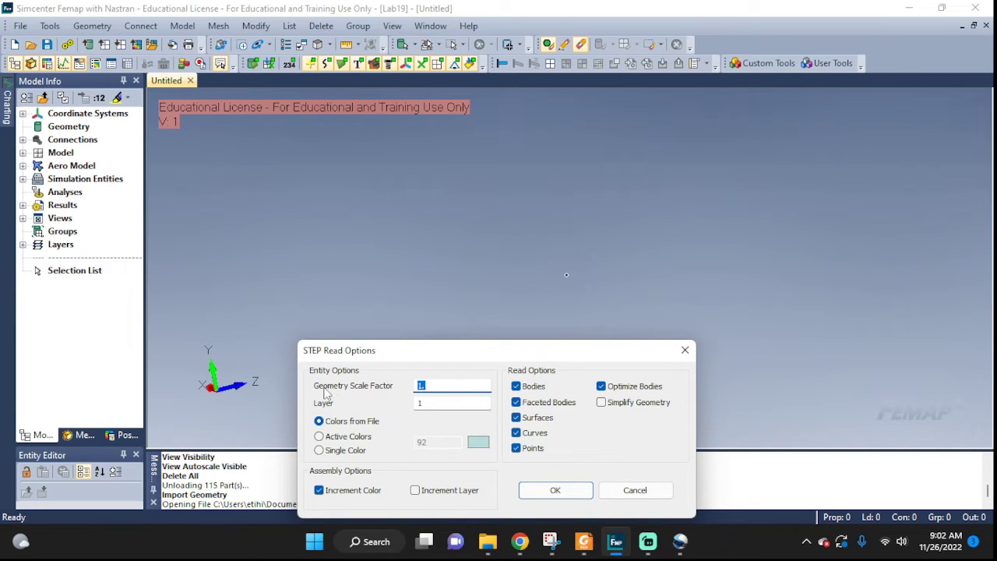
pyautogui.click(550, 493)
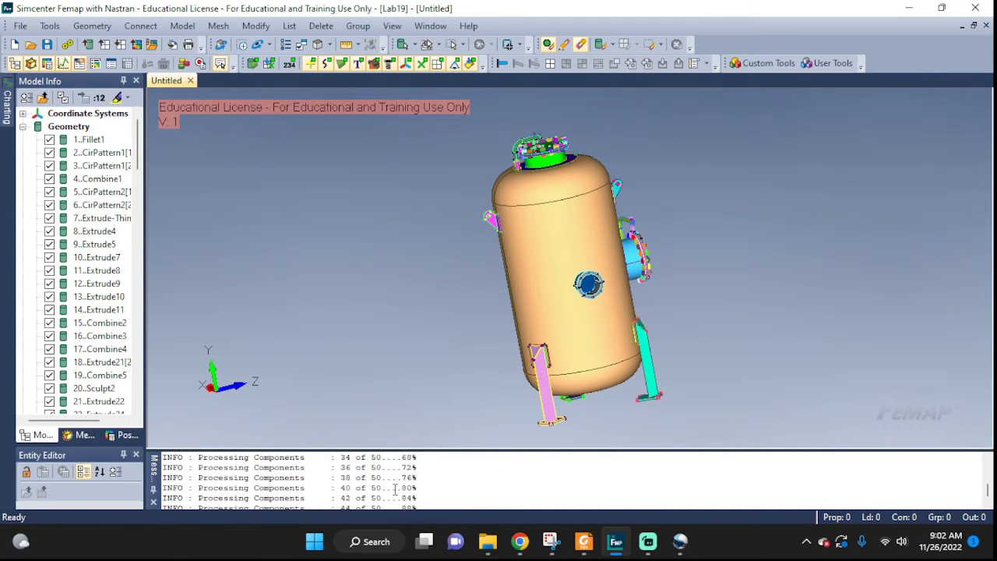
# - Examine the imported vessel's side nozzle and the bolted side manway with its lifting arm
pyautogui.moveTo(638, 293); pyautogui.dragTo(663, 268, button='middle')
pyautogui.scroll(6, 685, 226)
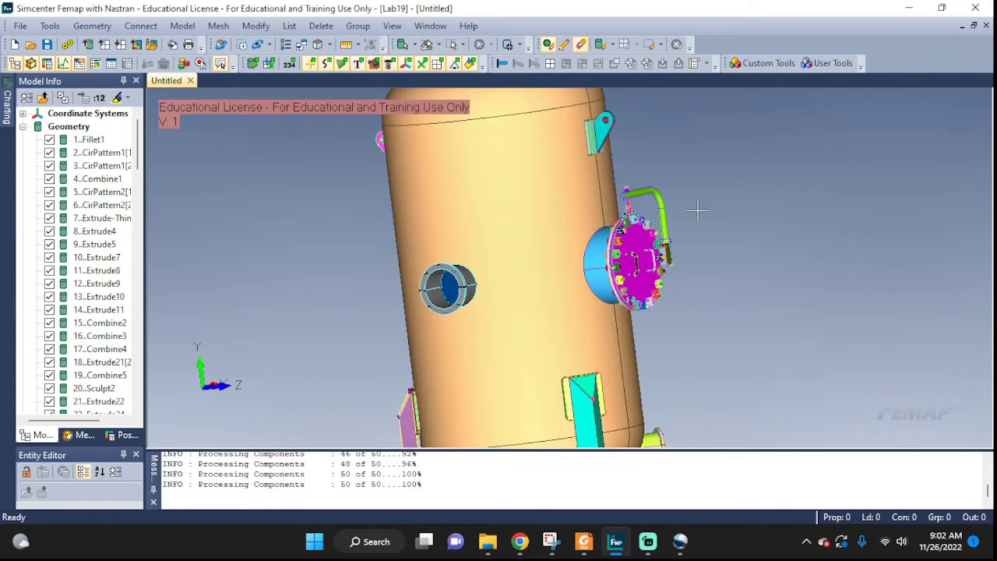
pyautogui.moveTo(703, 311); pyautogui.dragTo(807, 334, button='middle')
pyautogui.moveTo(741, 260); pyautogui.dragTo(590, 200, button='middle')
pyautogui.scroll(5, 689, 289)
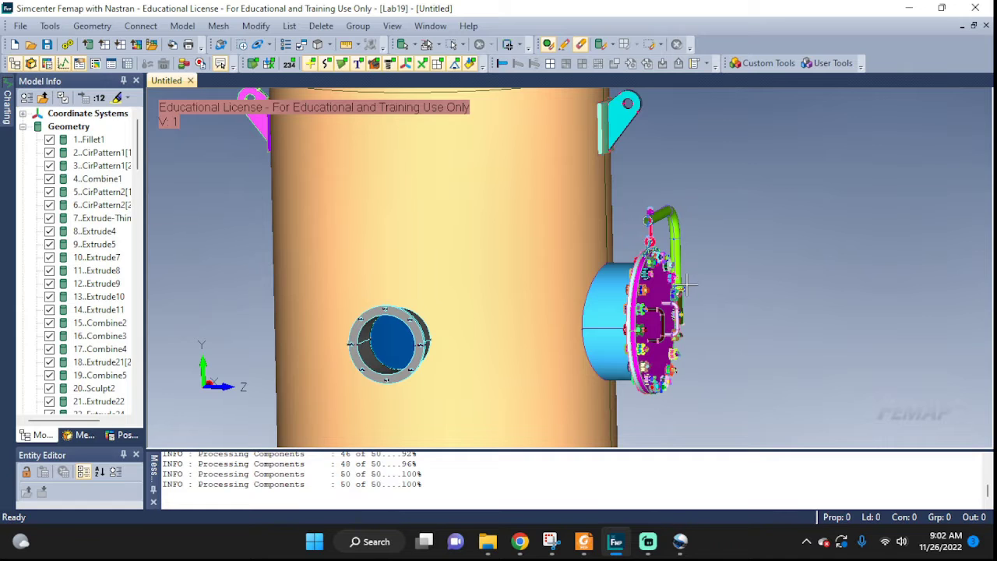
pyautogui.moveTo(686, 285); pyautogui.dragTo(693, 324, button='middle')
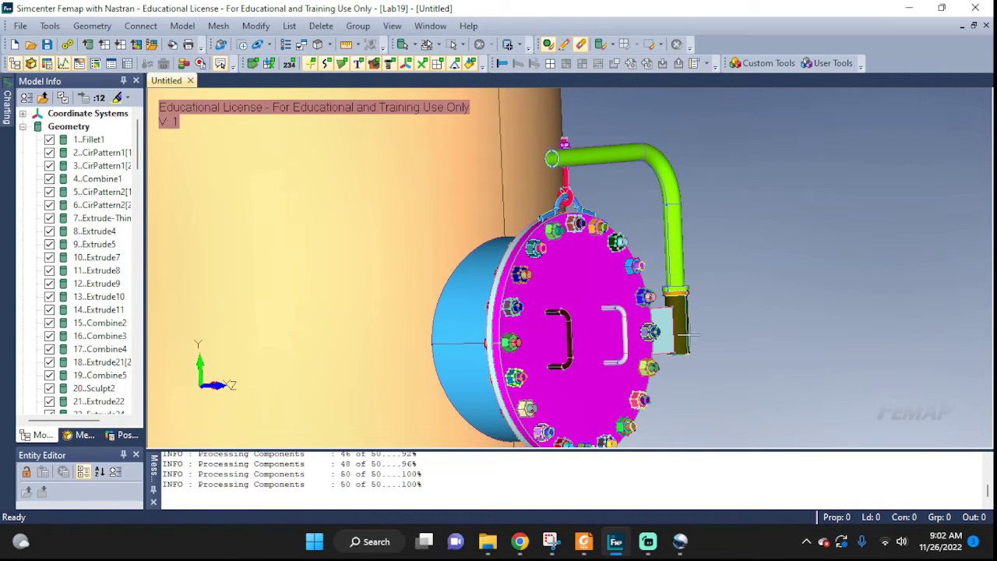
pyautogui.scroll(-3, 550, 272)
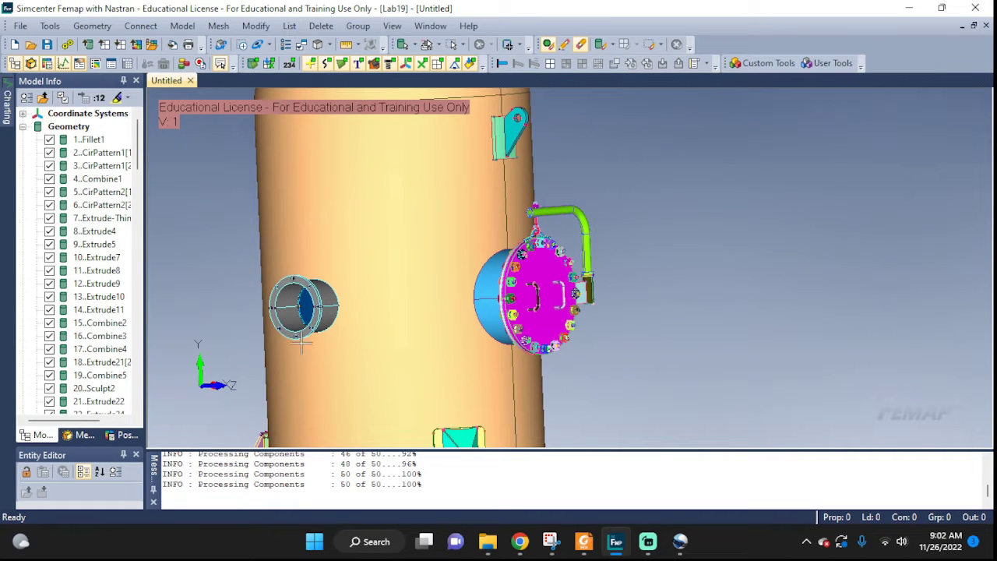
# - Examine the top manway of the vessel, including its cover, bolts, nuts, handle and lifting arm
pyautogui.moveTo(556, 201); pyautogui.dragTo(579, 272, button='middle')
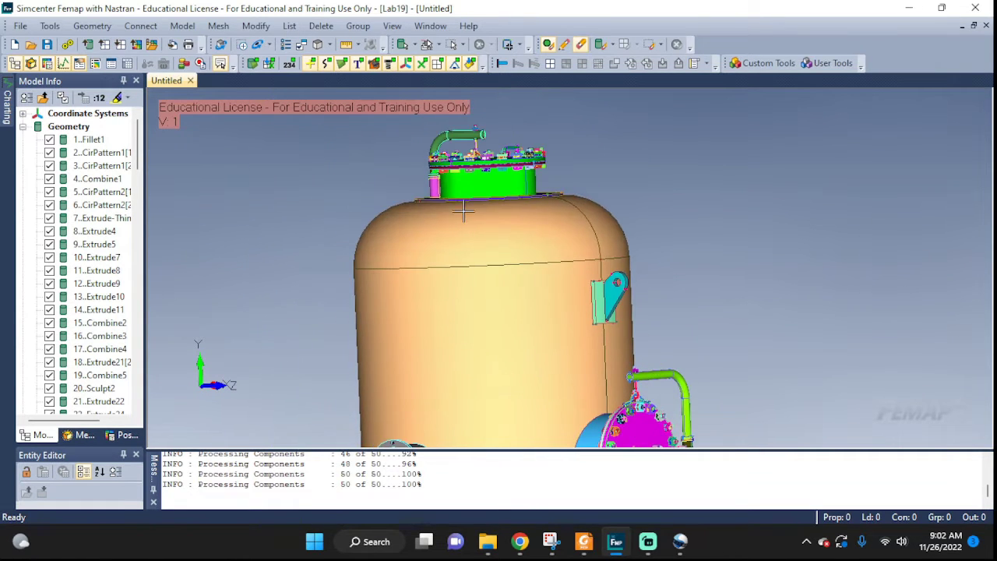
pyautogui.scroll(2, 507, 276)
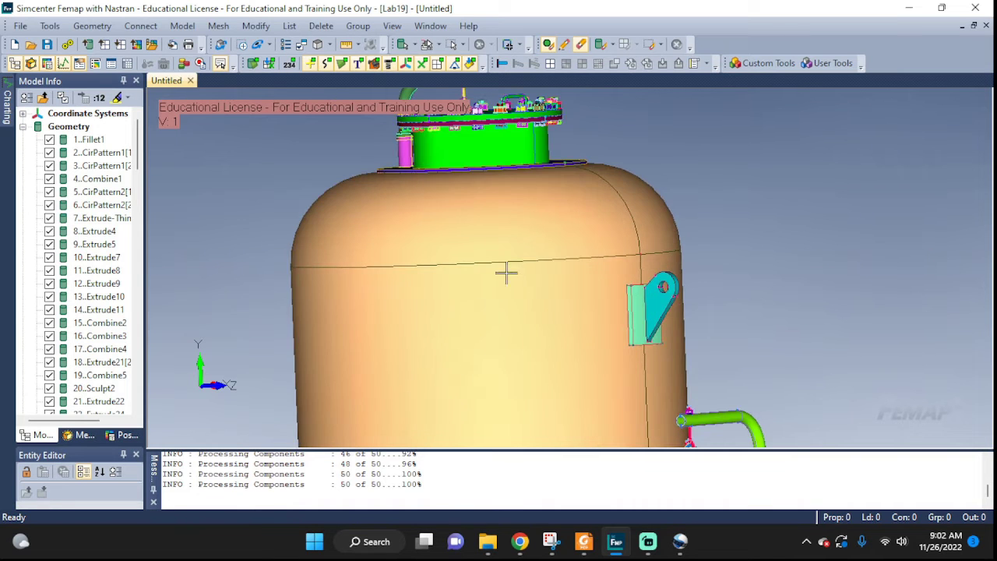
pyautogui.moveTo(508, 273); pyautogui.dragTo(590, 302, button='middle')
pyautogui.moveTo(509, 203); pyautogui.dragTo(378, 179, button='middle')
pyautogui.scroll(3, 378, 179)
pyautogui.scroll(1, 378, 180)
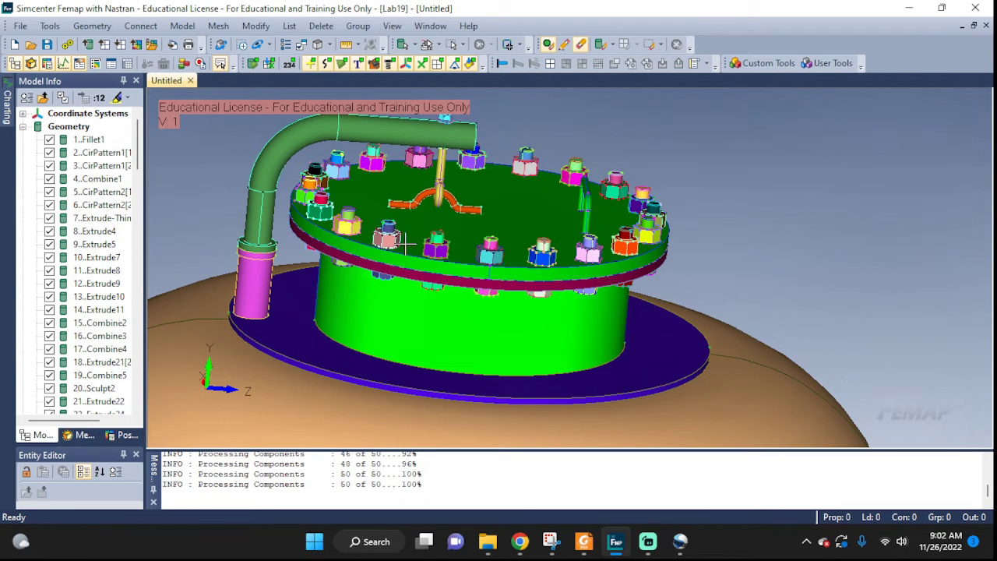
pyautogui.moveTo(421, 244); pyautogui.dragTo(425, 248, button='middle')
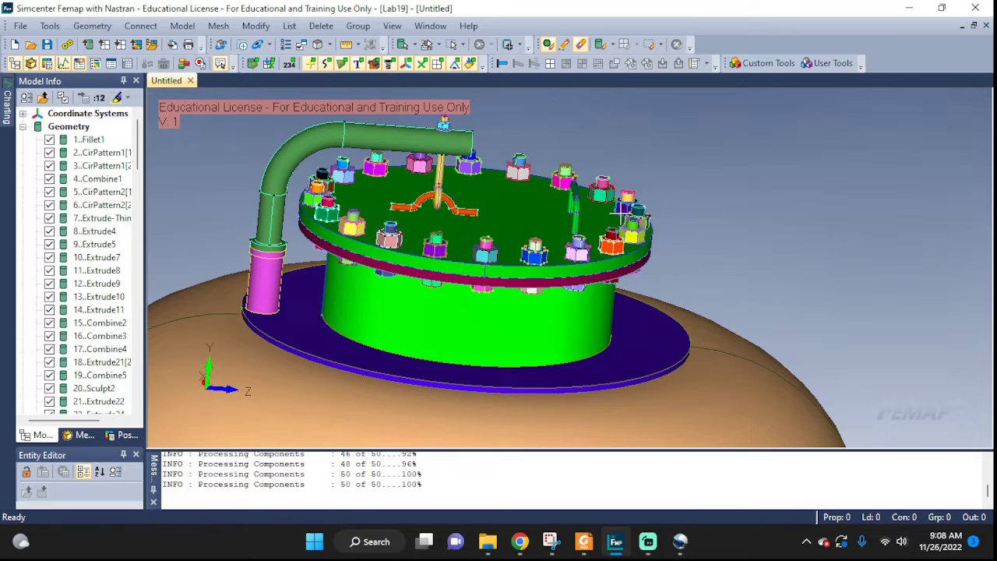
pyautogui.moveTo(680, 236); pyautogui.dragTo(600, 234, button='middle')
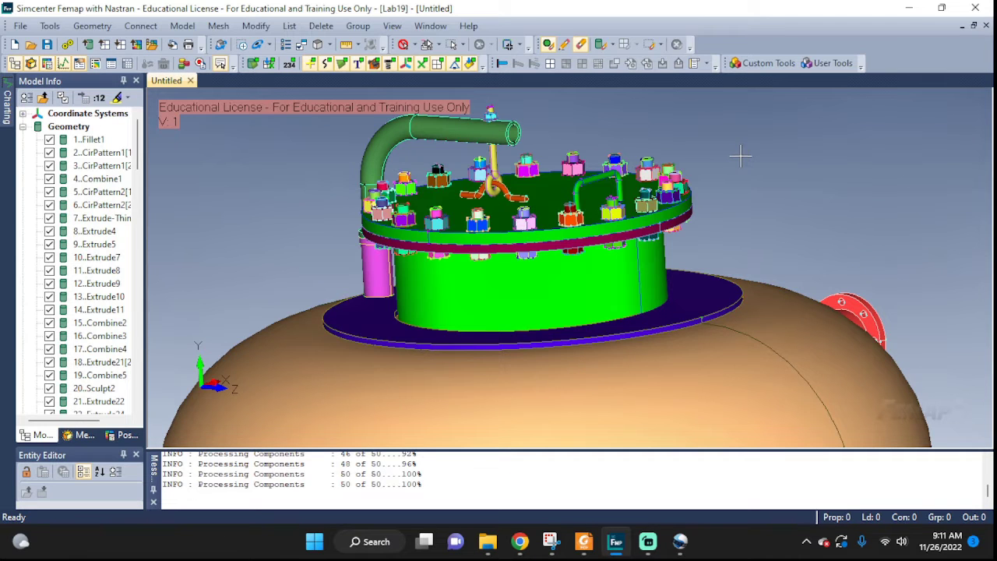
pyautogui.moveTo(740, 156); pyautogui.dragTo(731, 197, button='middle')
# - Delete the olive upper nut solid beside the handle on the top manway cover, leaving its bolt in place
pyautogui.click(321, 26)
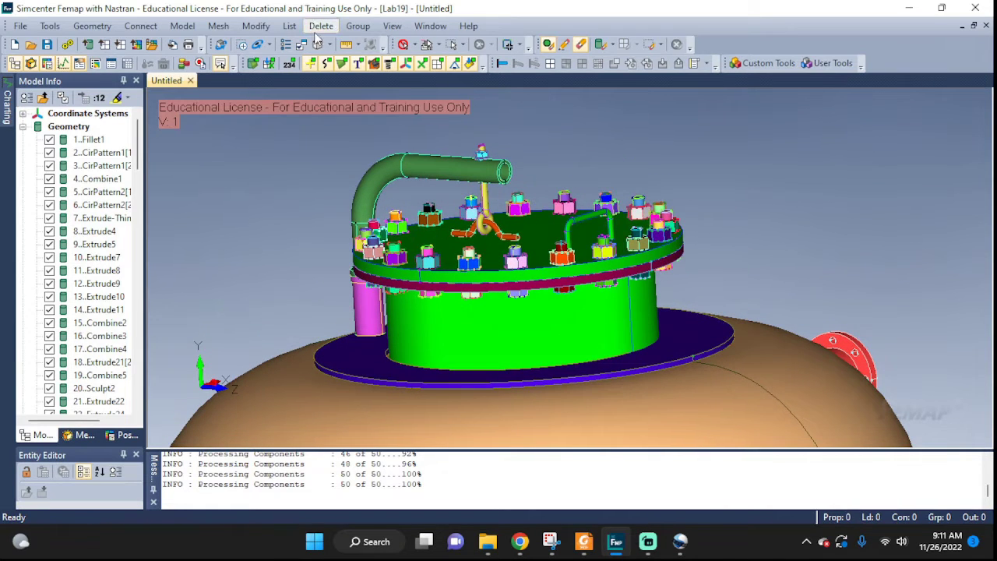
pyautogui.moveTo(356, 82)
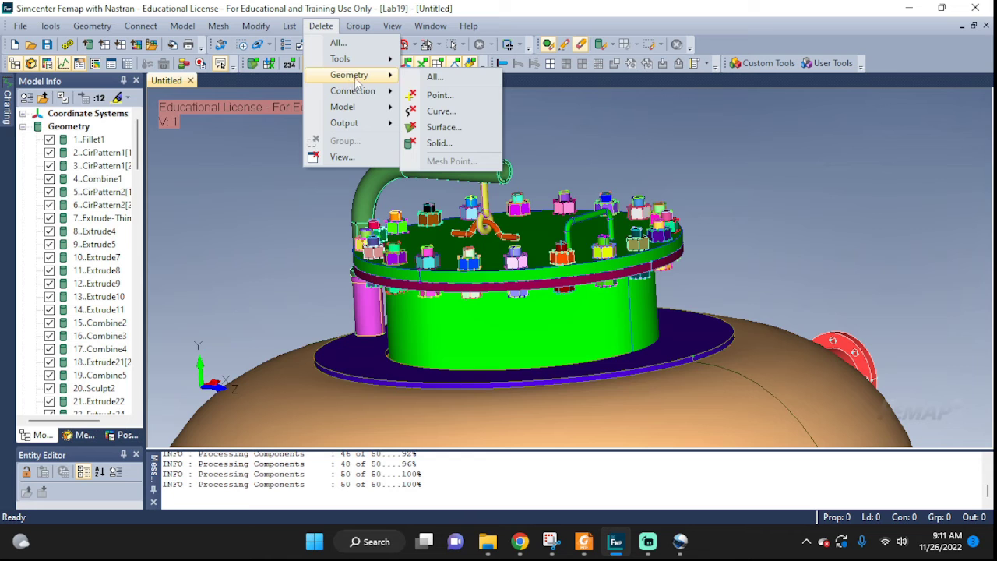
pyautogui.click(439, 142)
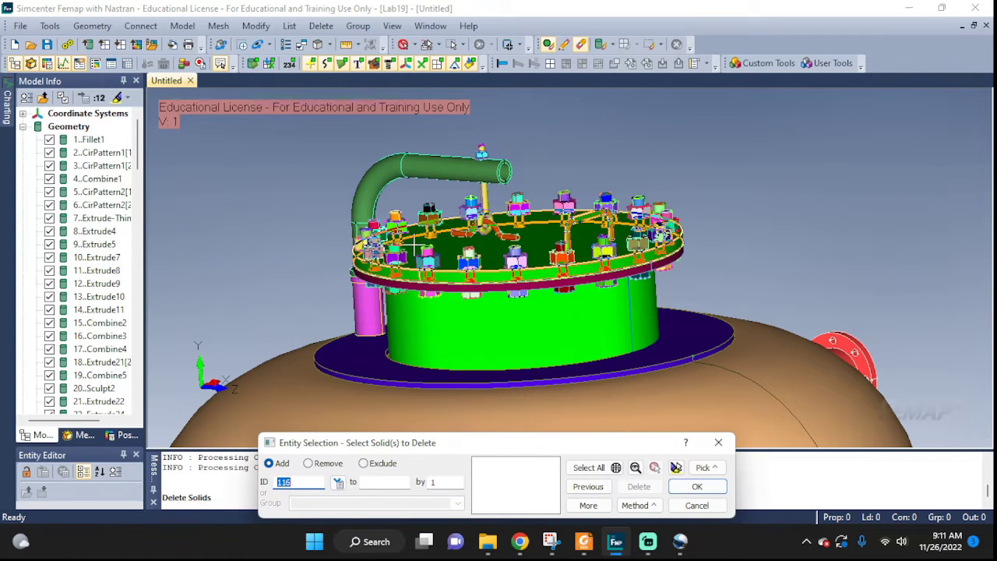
pyautogui.scroll(8, 627, 206)
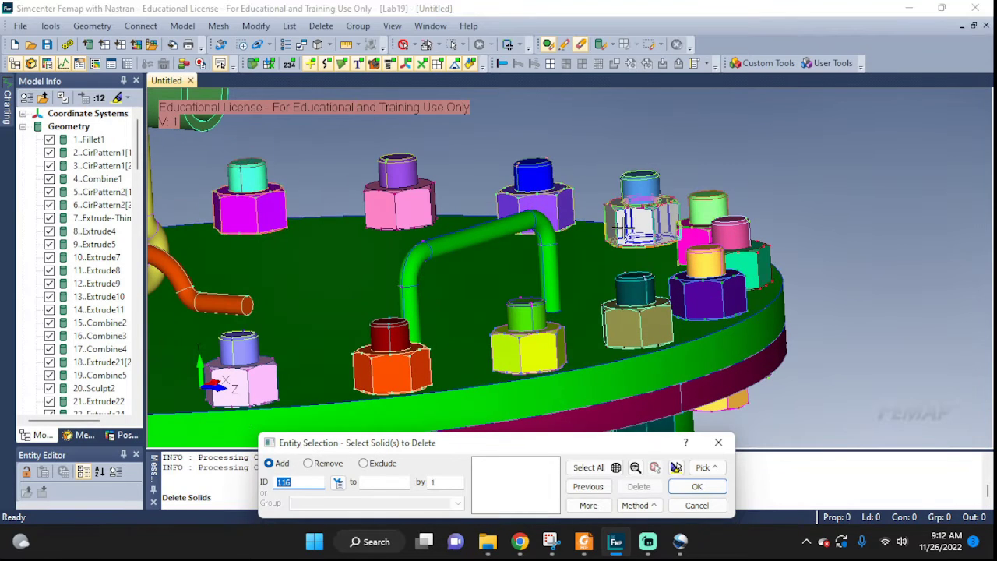
pyautogui.click(637, 321)
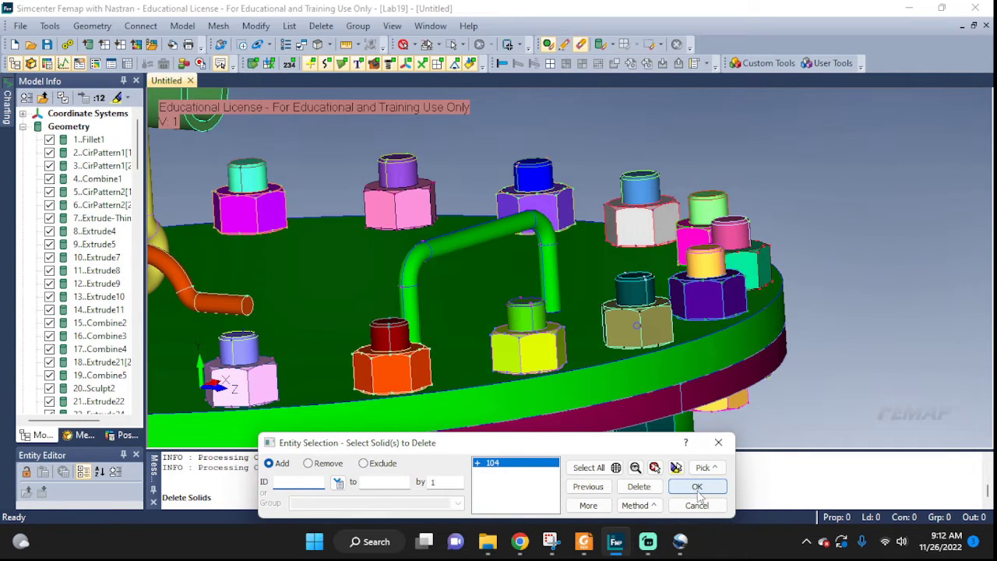
pyautogui.click(675, 476)
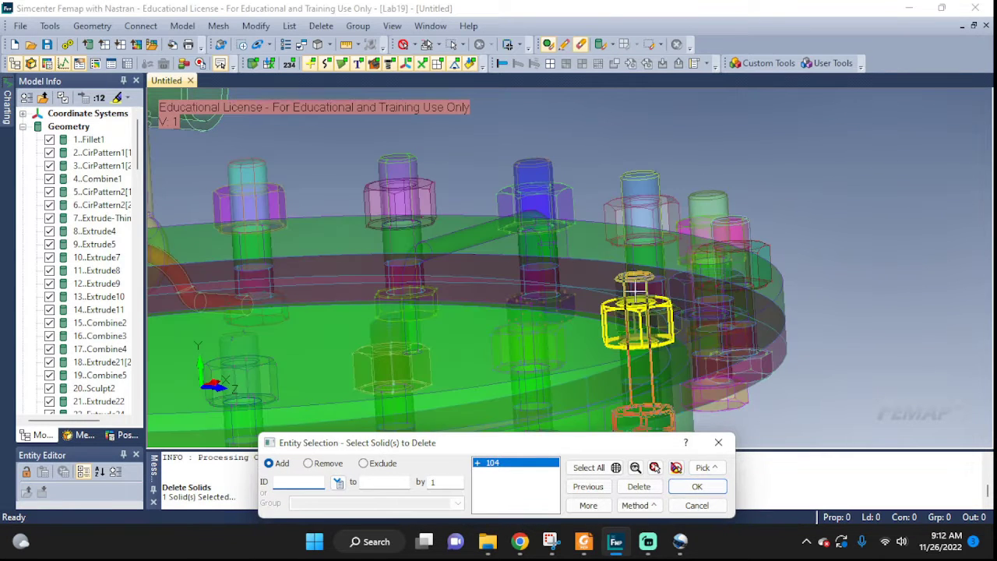
pyautogui.click(693, 489)
pyautogui.click(548, 288)
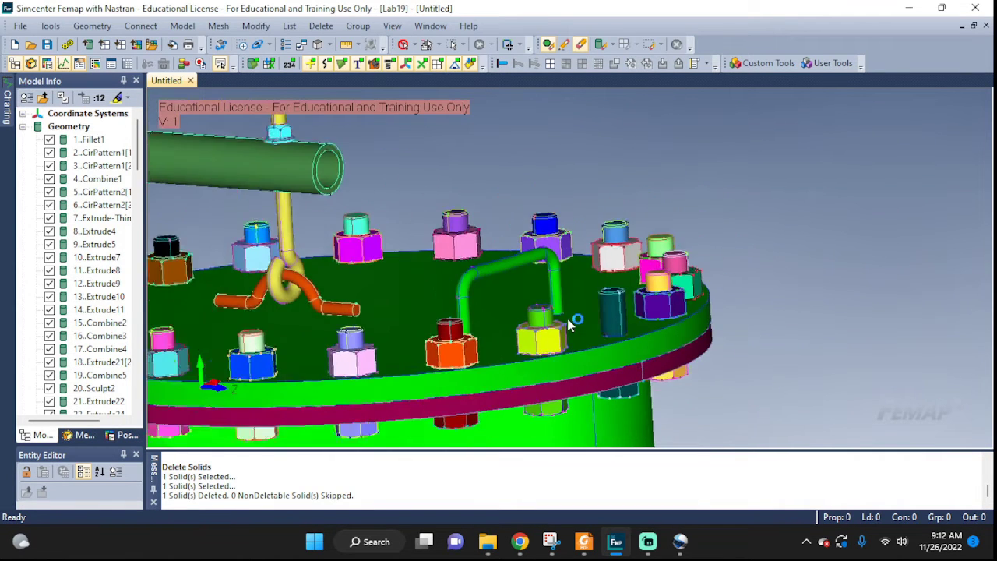
# - Set the selector to solids in Add To Selection mode and select the solids of the top manway assembly
pyautogui.scroll(-3, 569, 326)
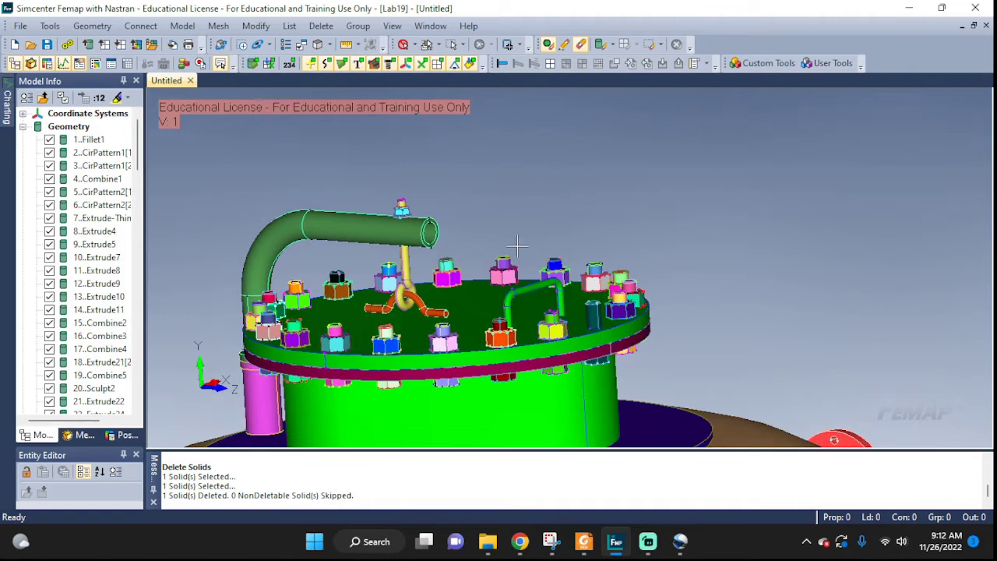
pyautogui.moveTo(545, 221); pyautogui.dragTo(711, 193, button='middle')
pyautogui.scroll(-1, 710, 193)
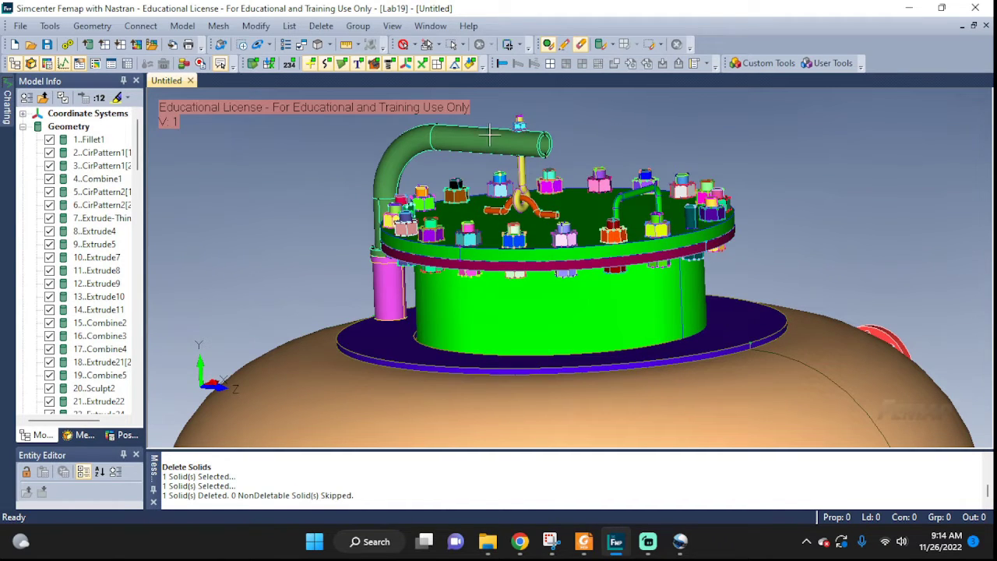
pyautogui.click(417, 46)
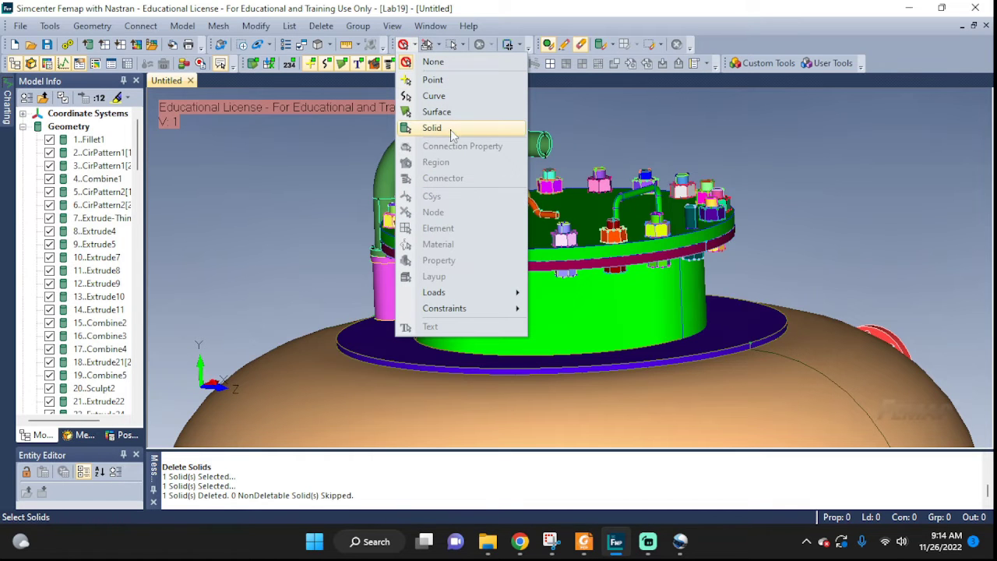
pyautogui.click(433, 130)
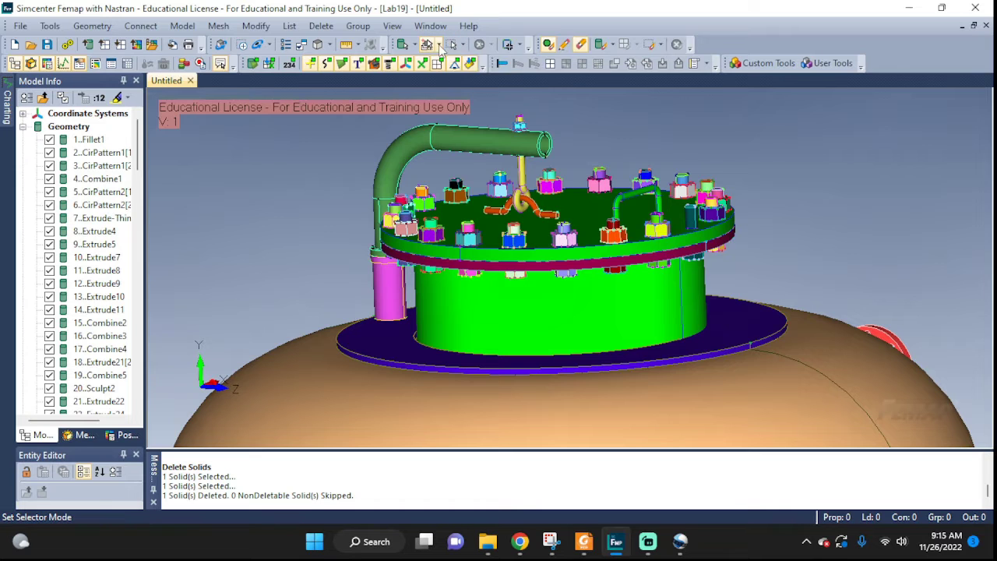
pyautogui.click(428, 45)
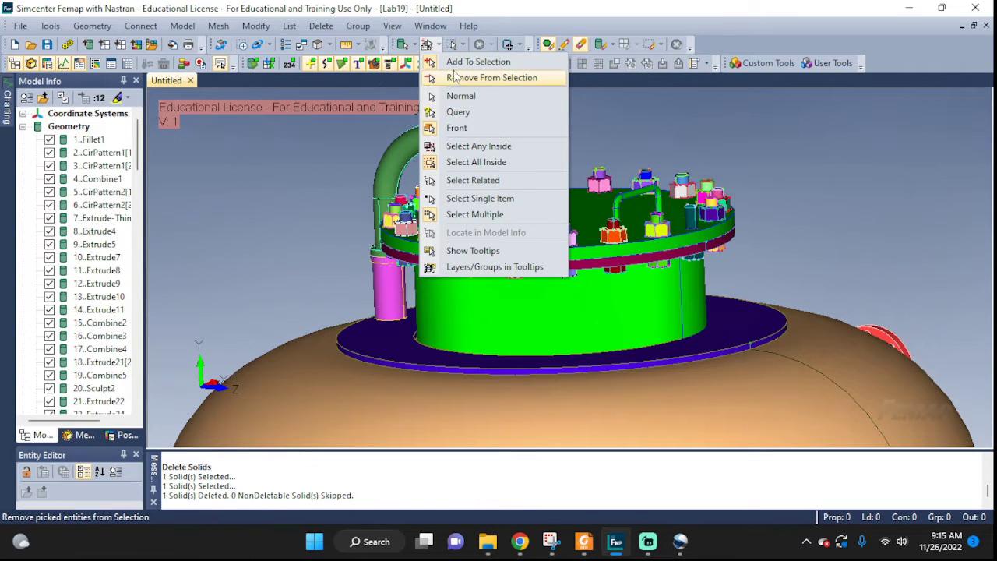
pyautogui.click(460, 62)
pyautogui.click(428, 46)
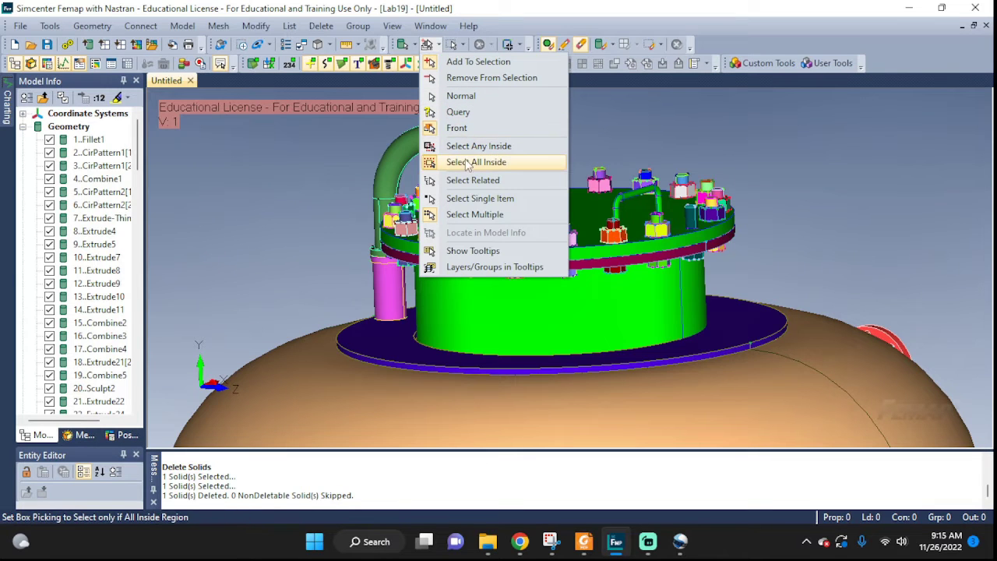
pyautogui.click(500, 220)
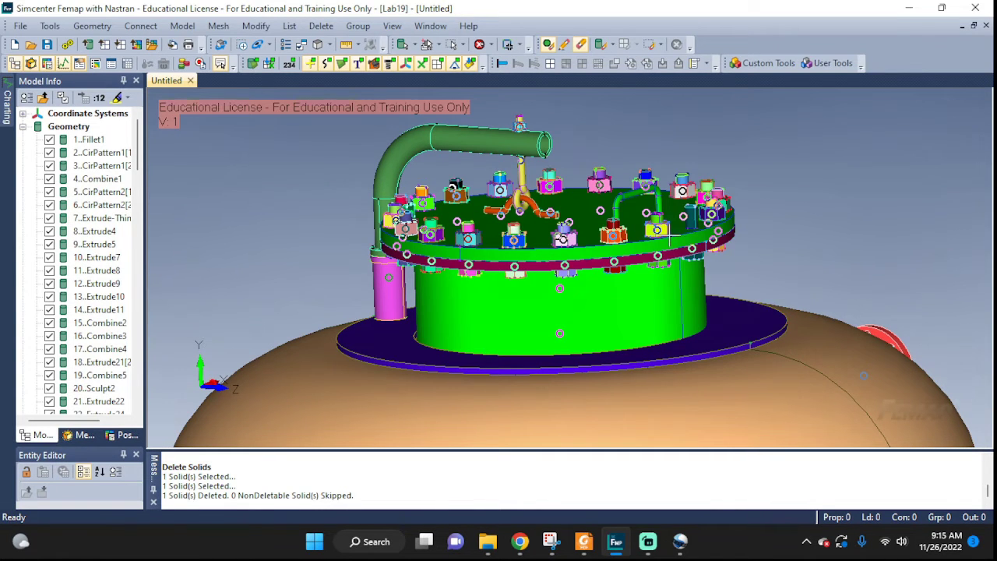
# - Show only the selected solids, hiding the rest of the pressure vessel
pyautogui.rightClick(572, 205)
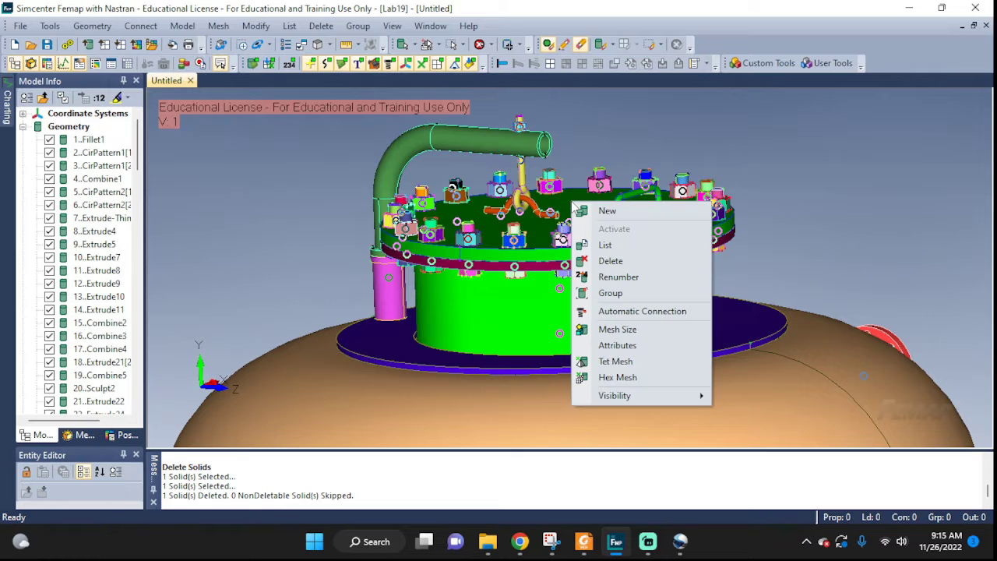
pyautogui.moveTo(598, 399)
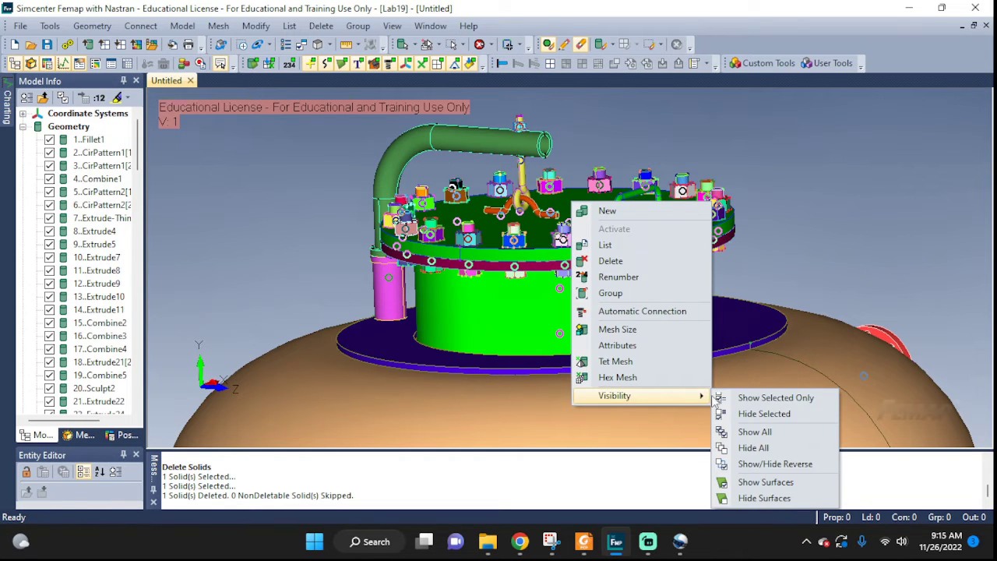
pyautogui.click(802, 403)
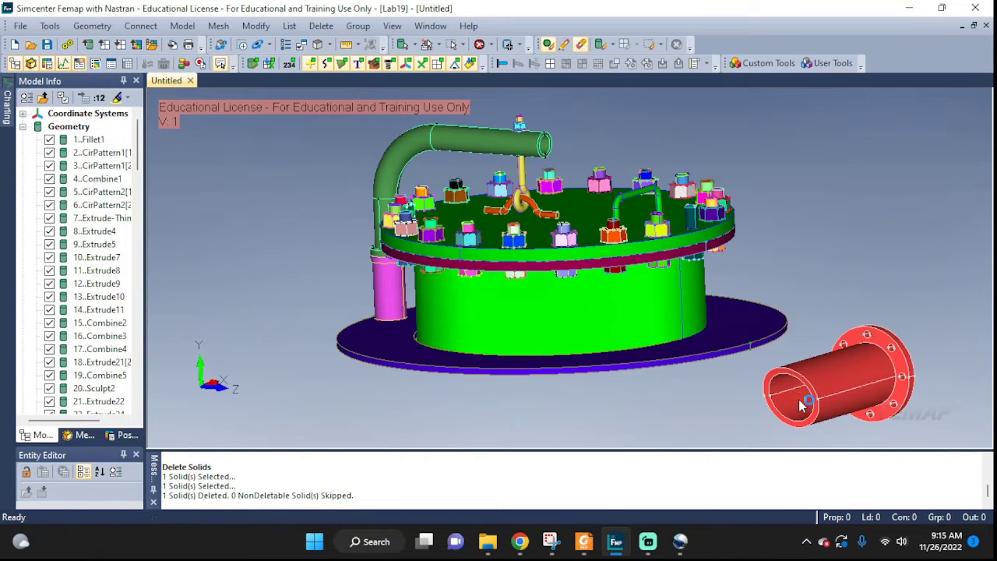
pyautogui.scroll(-3, 896, 364)
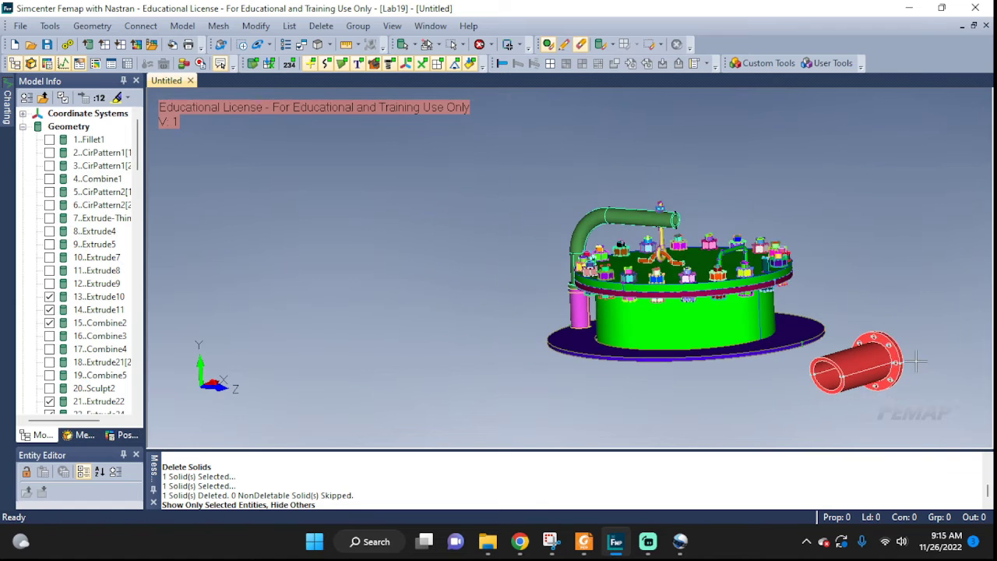
# - Remove the red flanged nozzle from the selection and show only the solids of the top manway assembly
pyautogui.moveTo(896, 364); pyautogui.dragTo(668, 329, button='middle')
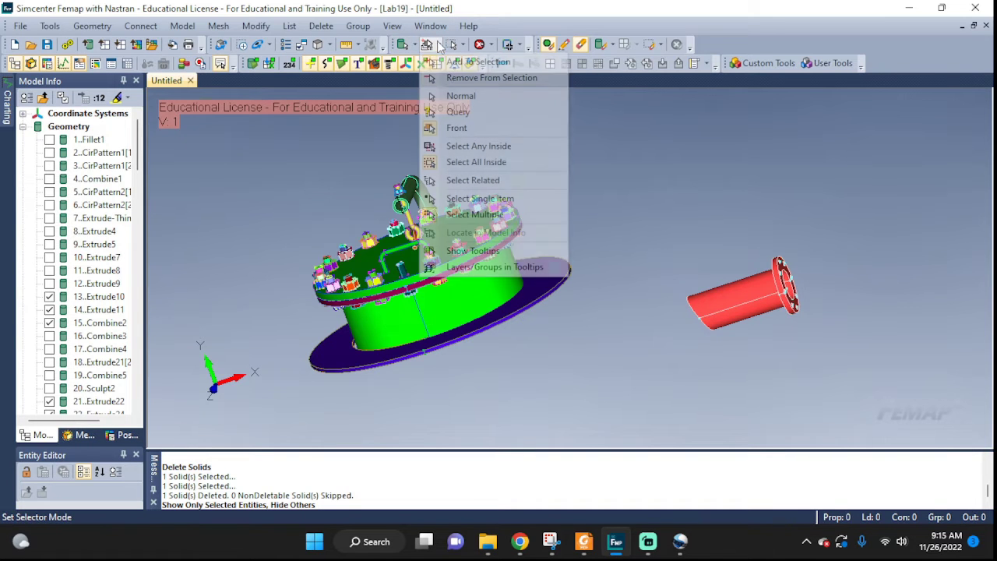
pyautogui.click(482, 78)
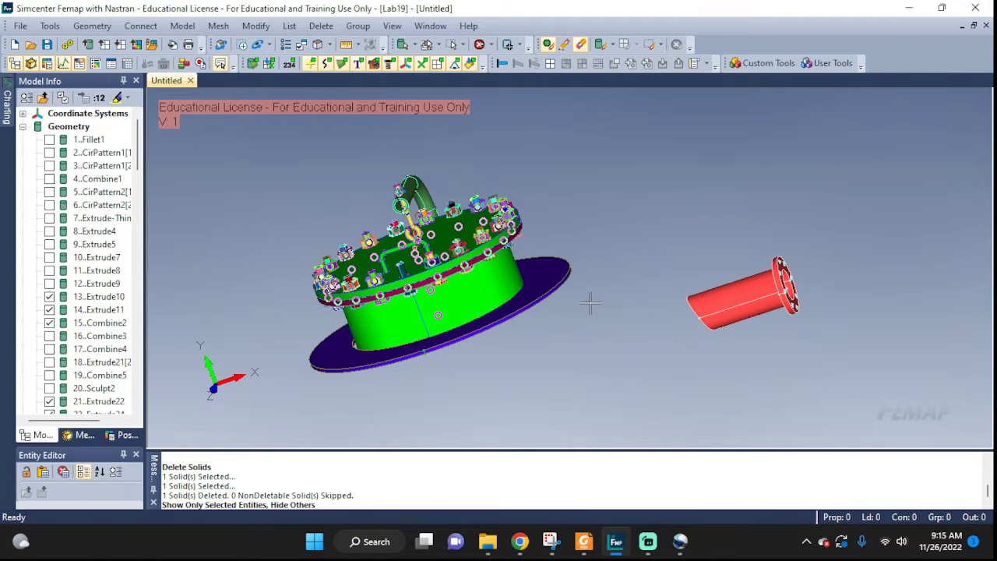
pyautogui.rightClick(535, 289)
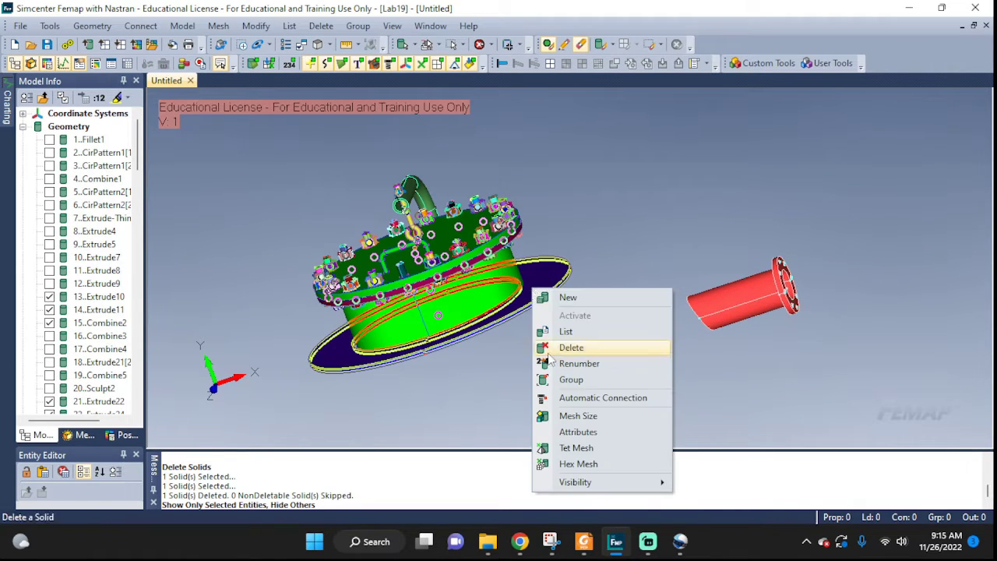
pyautogui.moveTo(585, 483)
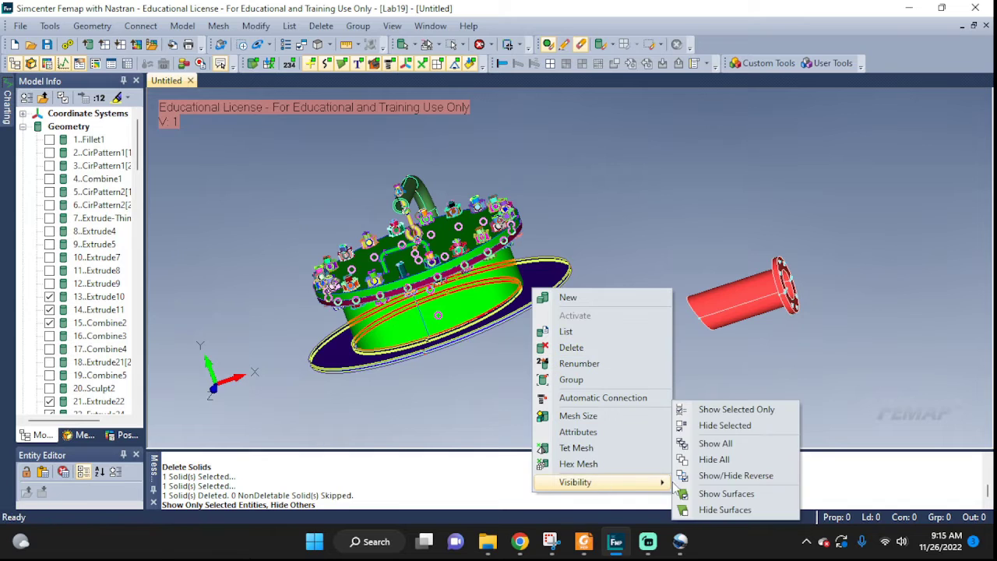
pyautogui.click(733, 409)
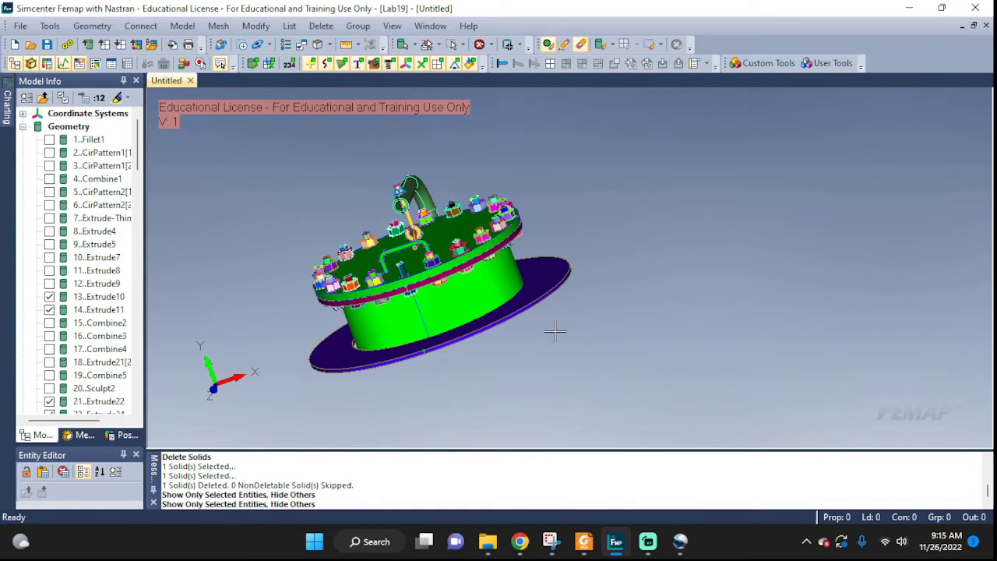
# - Clear the current selection and set the selector to pick solids in Add To Selection mode
pyautogui.moveTo(555, 331); pyautogui.dragTo(715, 315, button='middle')
pyautogui.scroll(5, 591, 316)
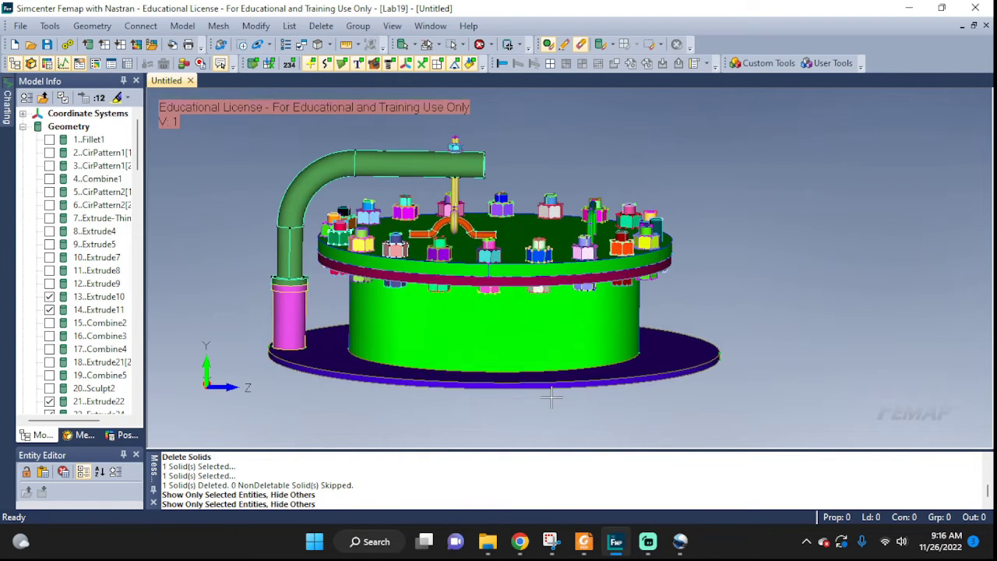
pyautogui.moveTo(551, 397); pyautogui.dragTo(643, 343, button='middle')
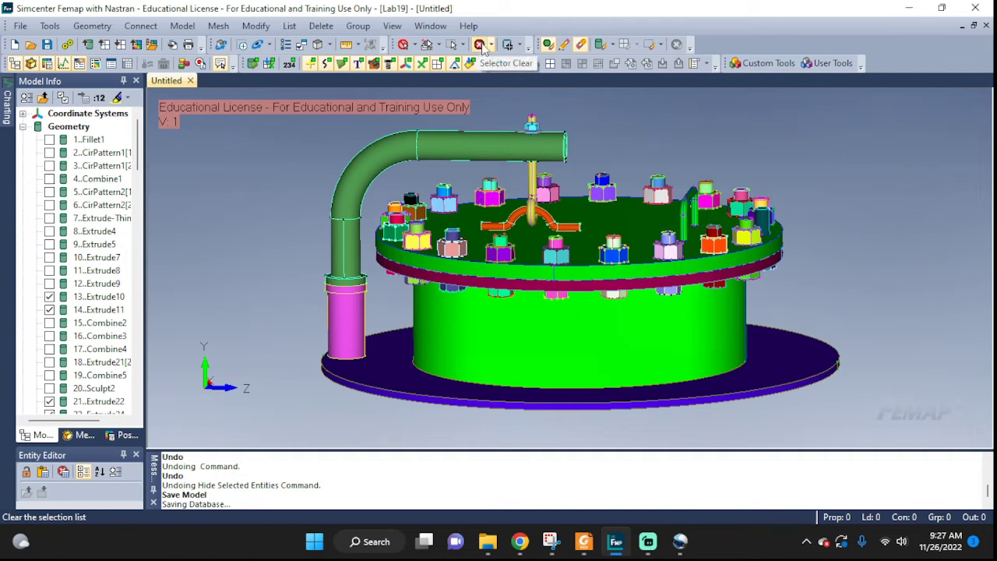
pyautogui.click(482, 47)
pyautogui.click(433, 47)
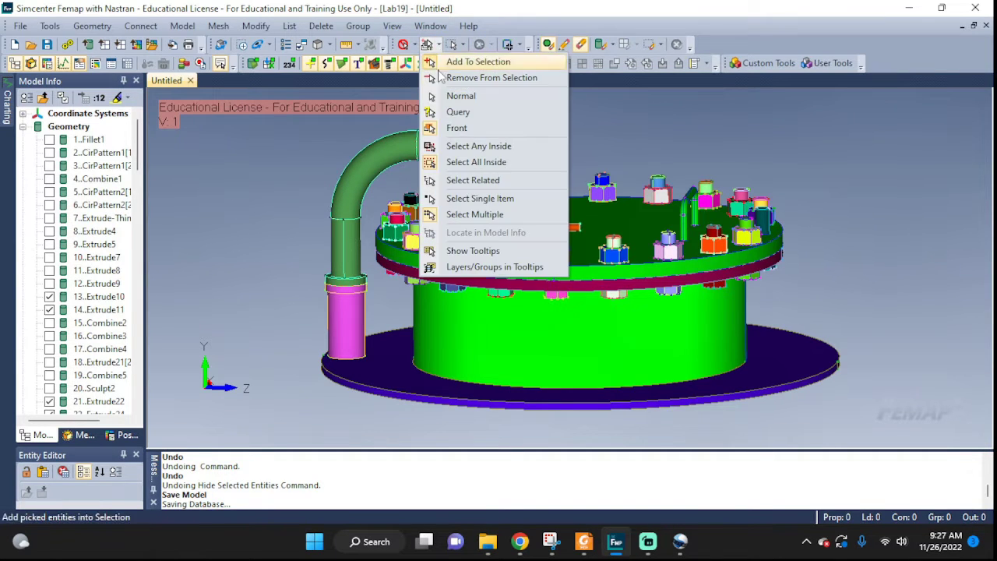
pyautogui.click(459, 64)
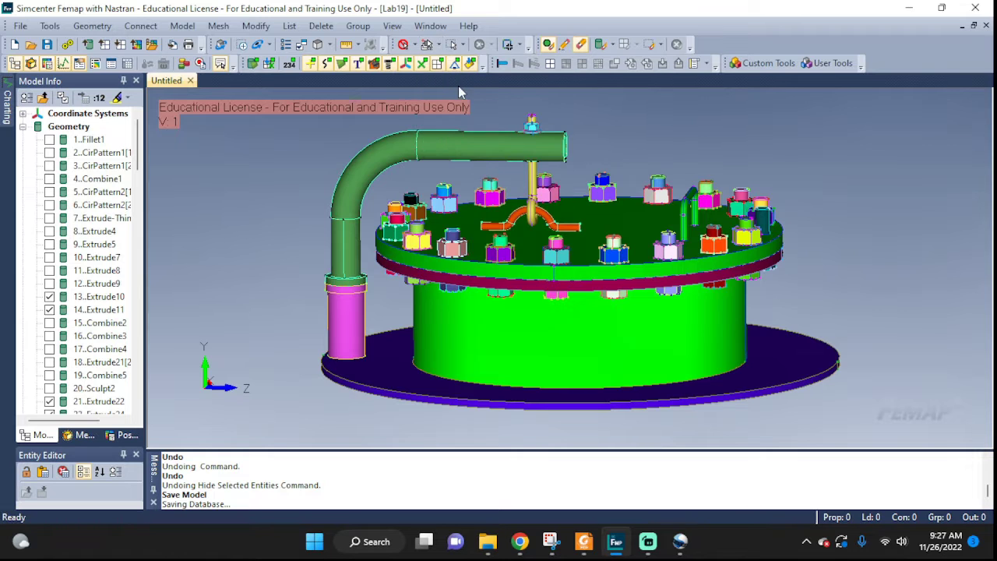
pyautogui.click(415, 45)
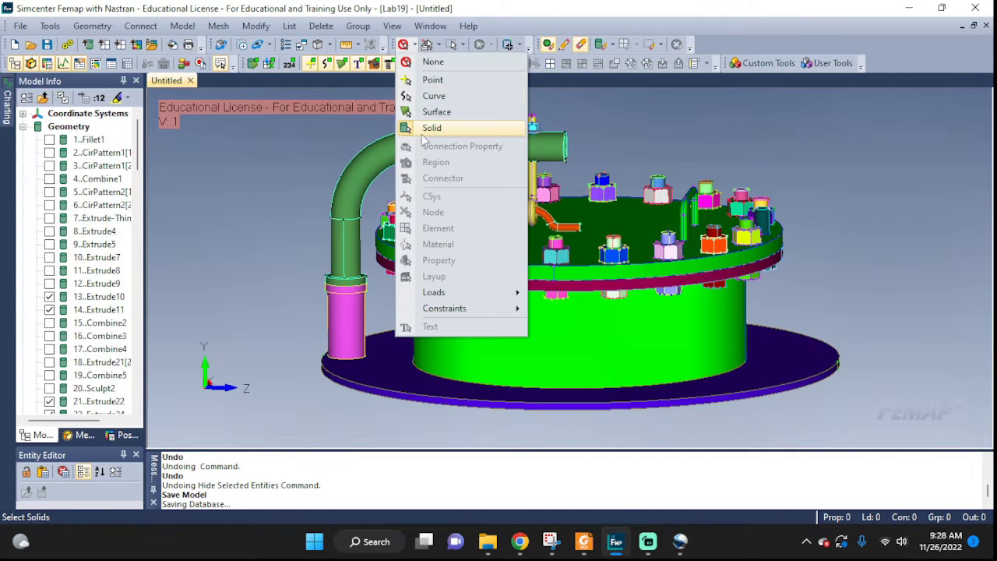
pyautogui.click(425, 128)
pyautogui.click(766, 395)
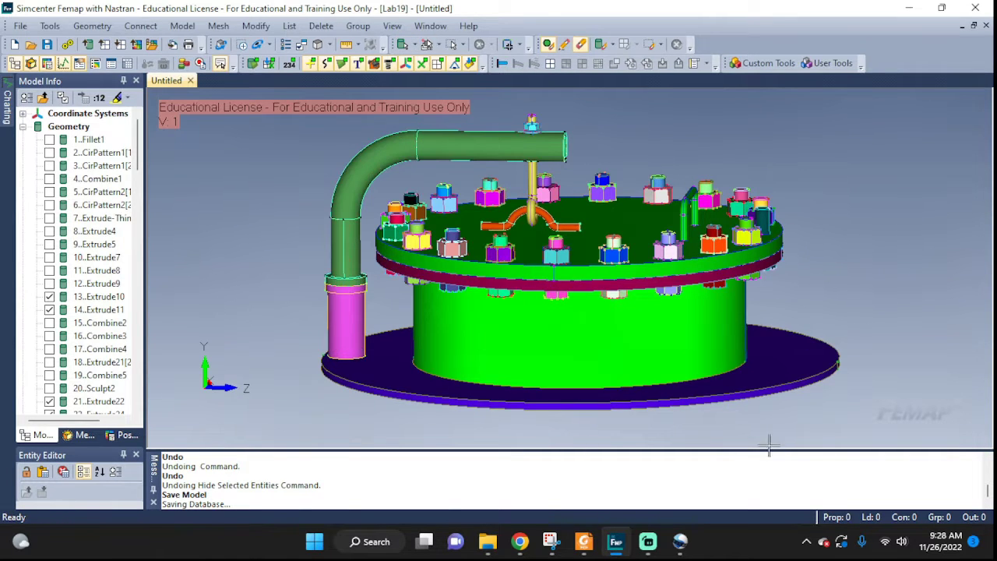
# - Select the manway's light green neck, dark green cover and maroon flange ring, and hide these solids
pyautogui.click(604, 351)
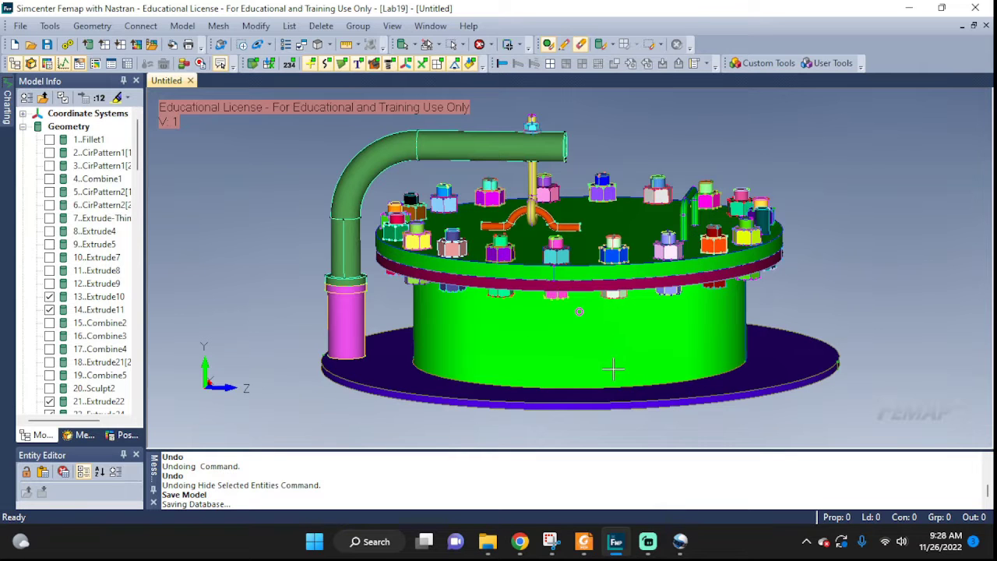
pyautogui.click(594, 233)
pyautogui.scroll(5, 583, 287)
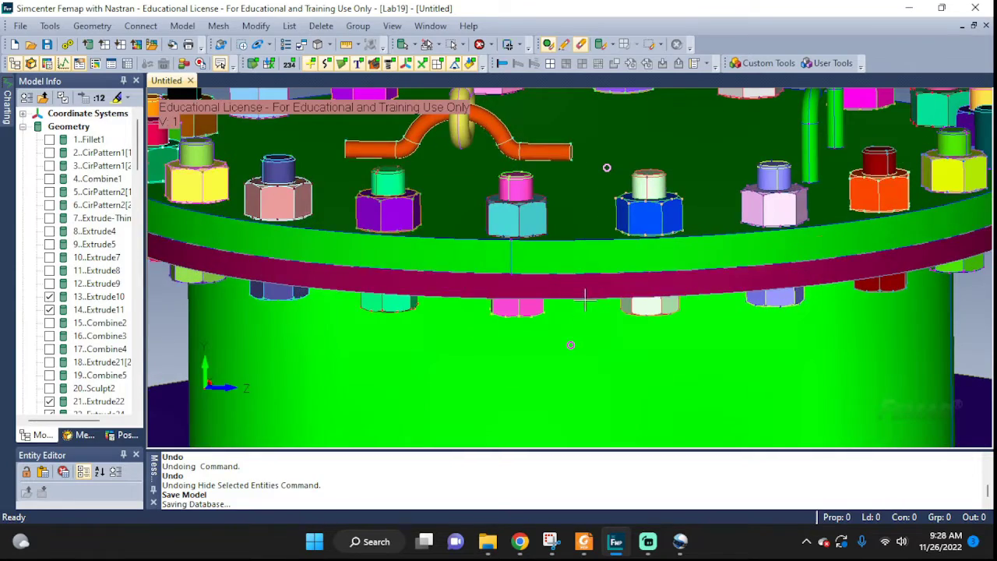
pyautogui.click(584, 289)
pyautogui.scroll(-5, 705, 268)
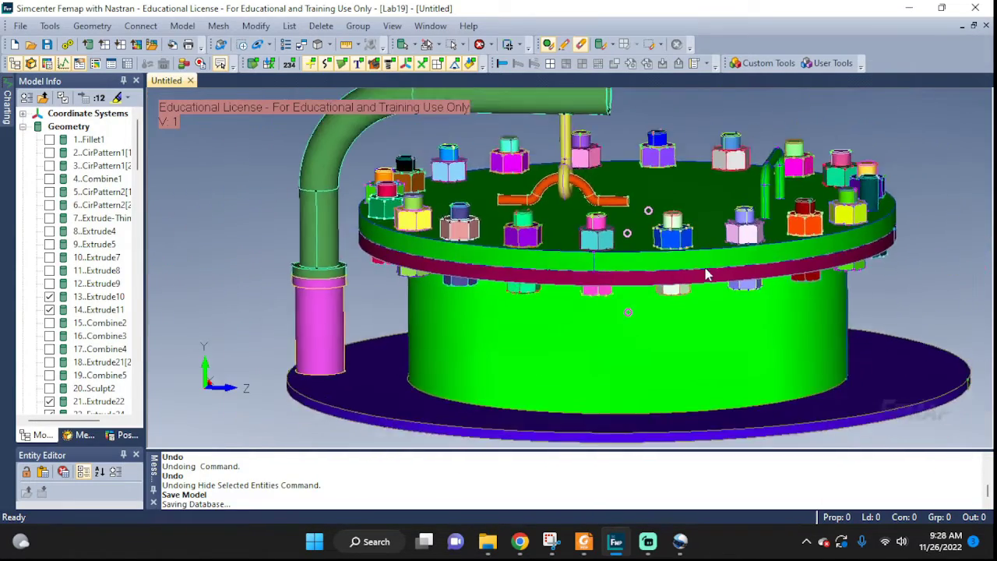
pyautogui.moveTo(749, 290); pyautogui.dragTo(772, 283, button='middle')
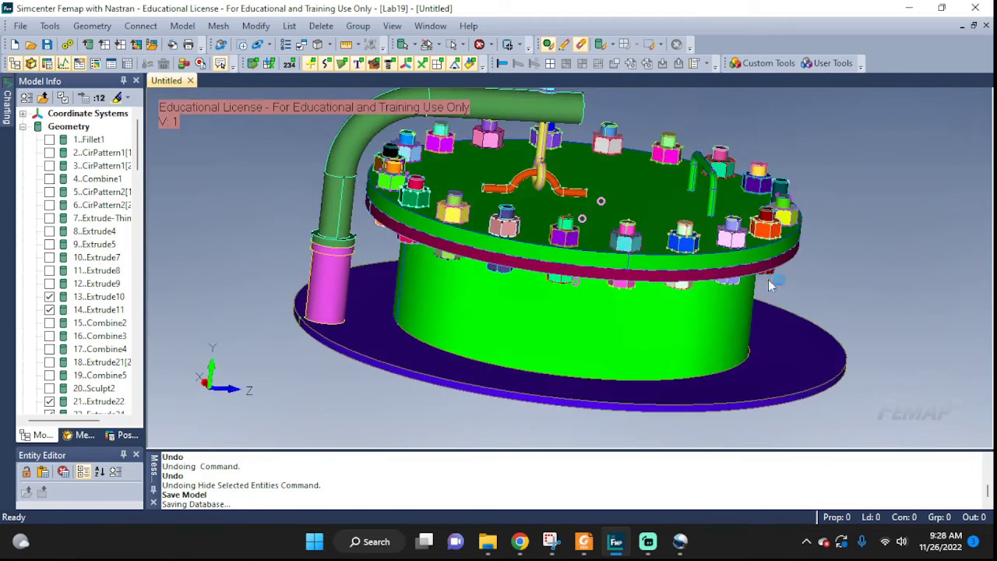
pyautogui.rightClick(717, 331)
pyautogui.moveTo(794, 320)
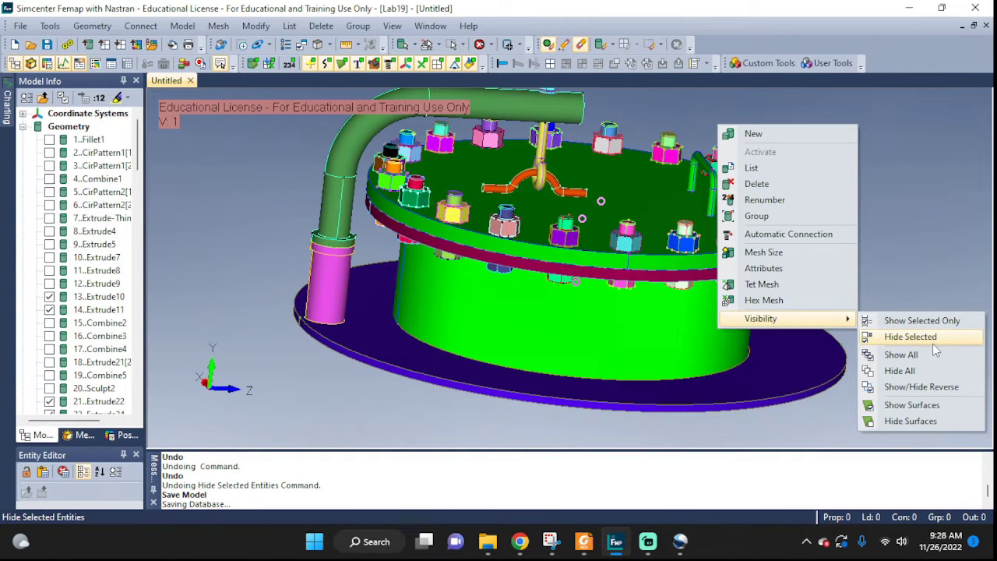
pyautogui.click(904, 338)
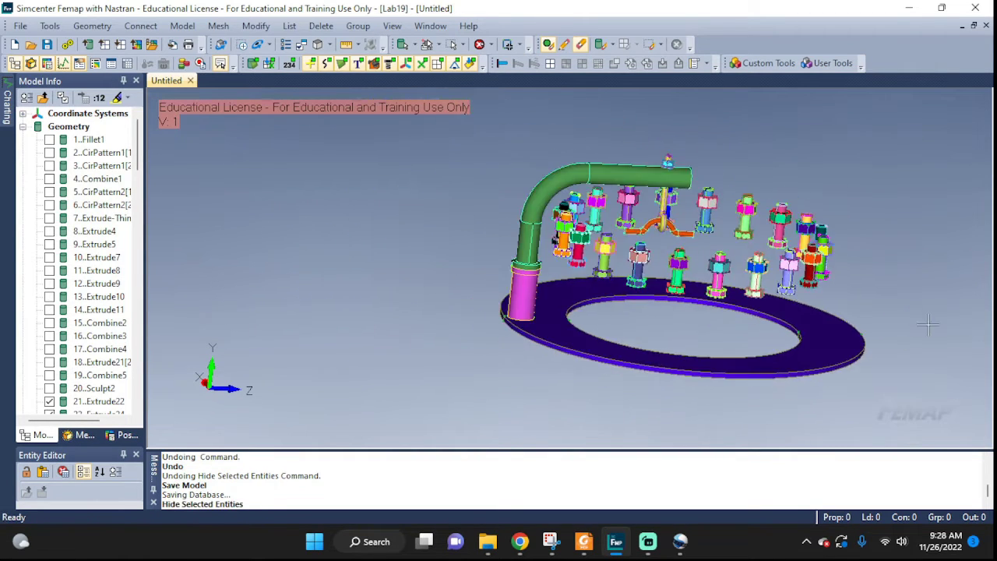
pyautogui.moveTo(875, 310); pyautogui.dragTo(820, 341, button='middle')
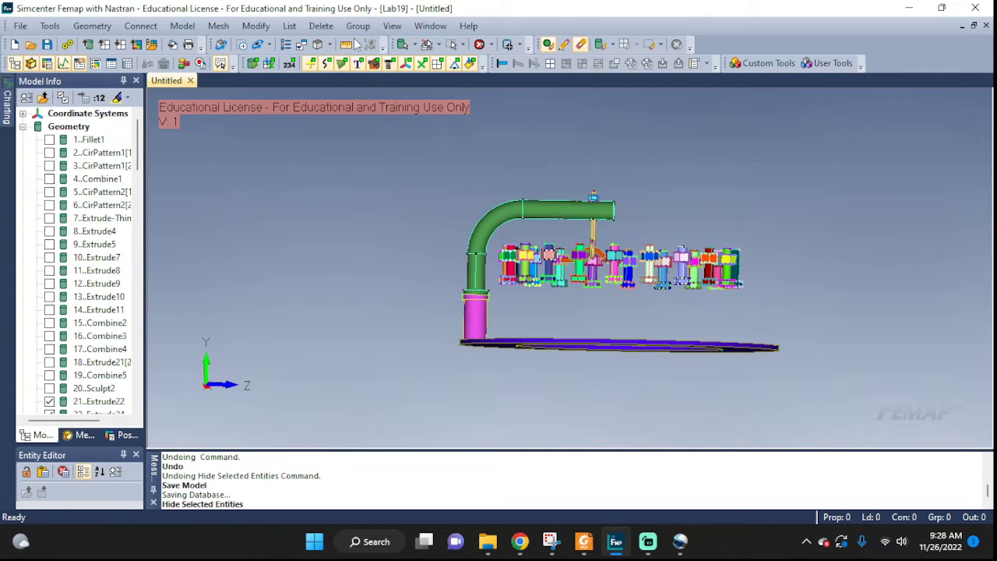
pyautogui.click(321, 30)
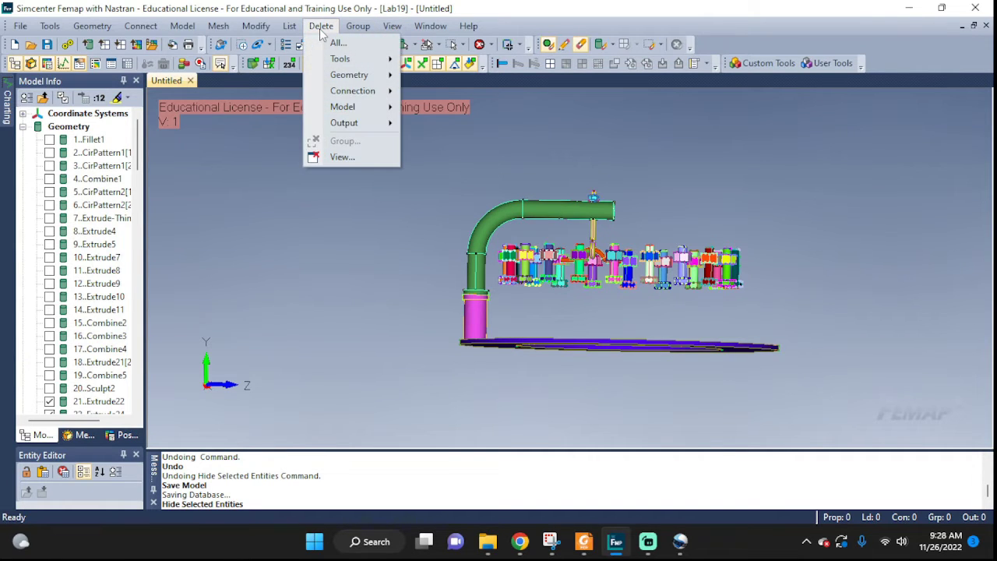
pyautogui.moveTo(350, 75)
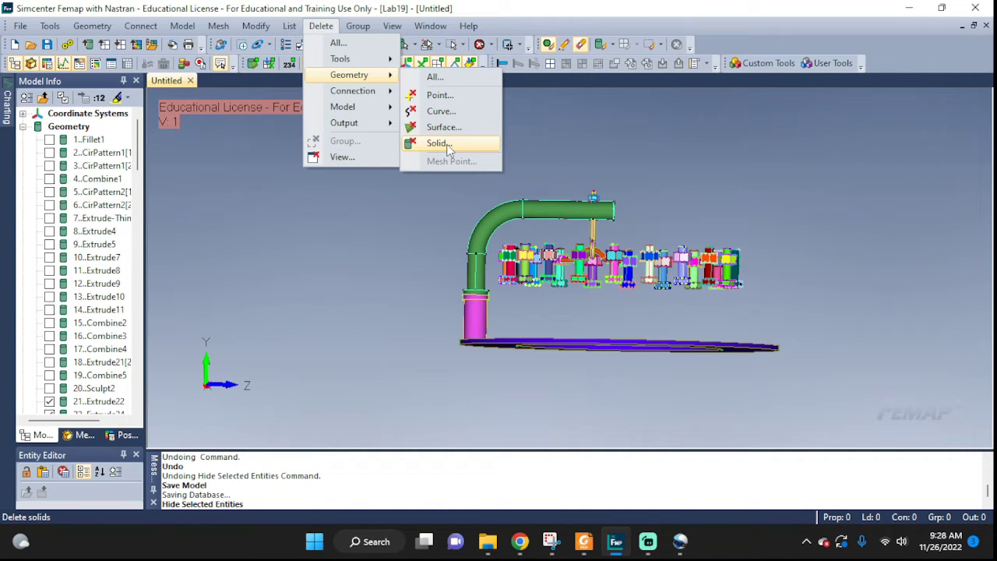
pyautogui.click(469, 26)
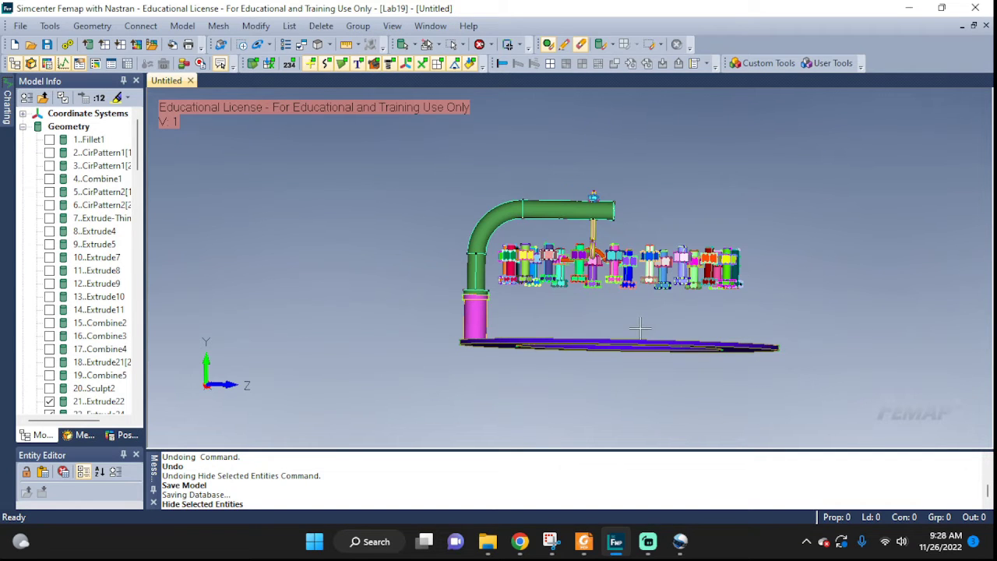
# - Clear the current selection and start the Delete Solids command
pyautogui.click(480, 45)
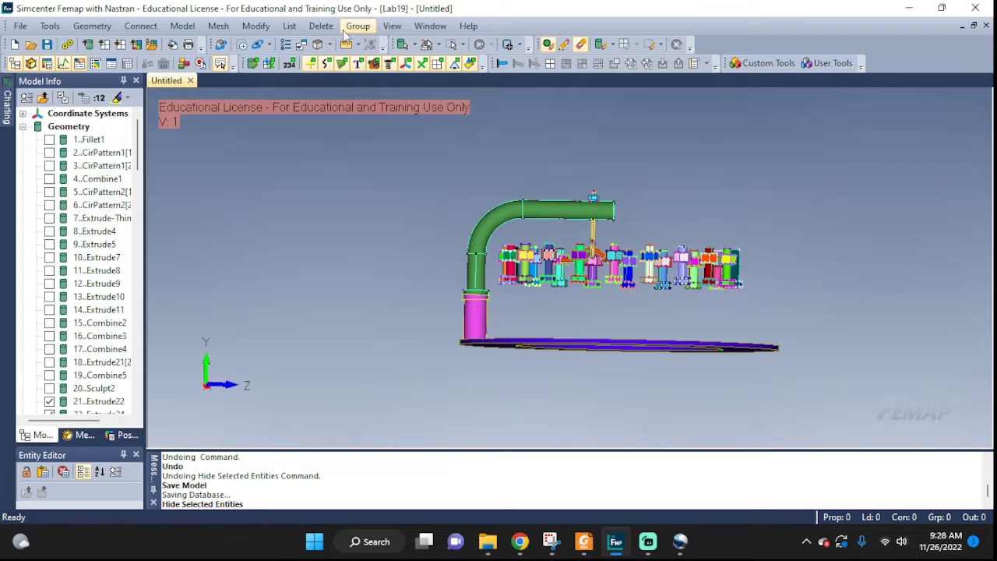
pyautogui.click(321, 26)
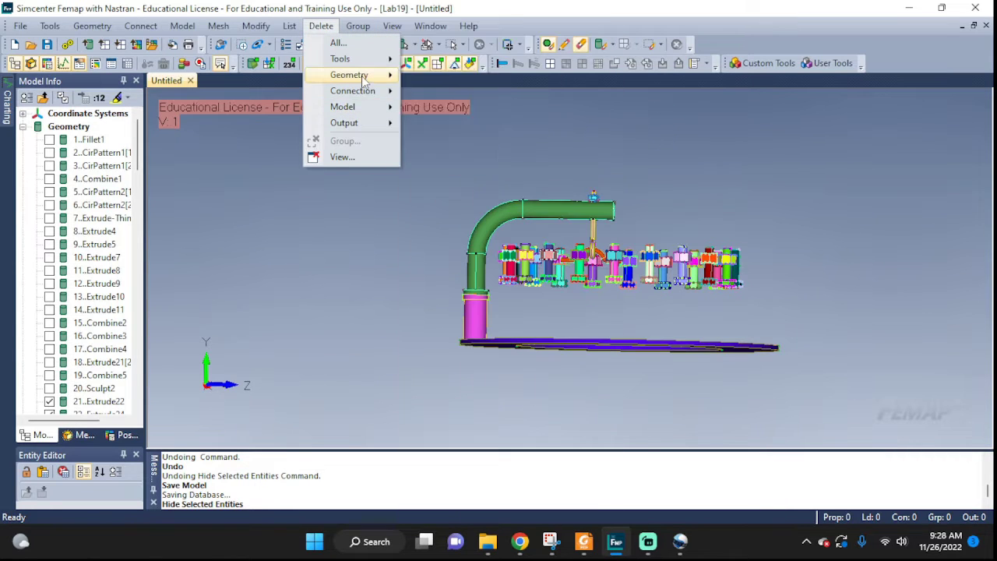
pyautogui.click(440, 143)
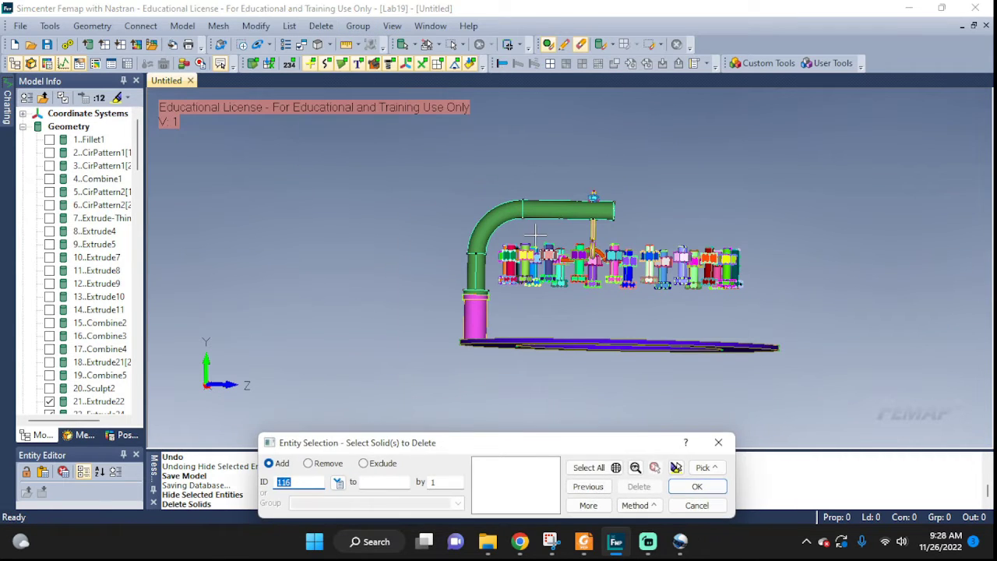
# - Try selecting every solid in the model for deletion and highlight the picks, resetting the list
pyautogui.click(588, 467)
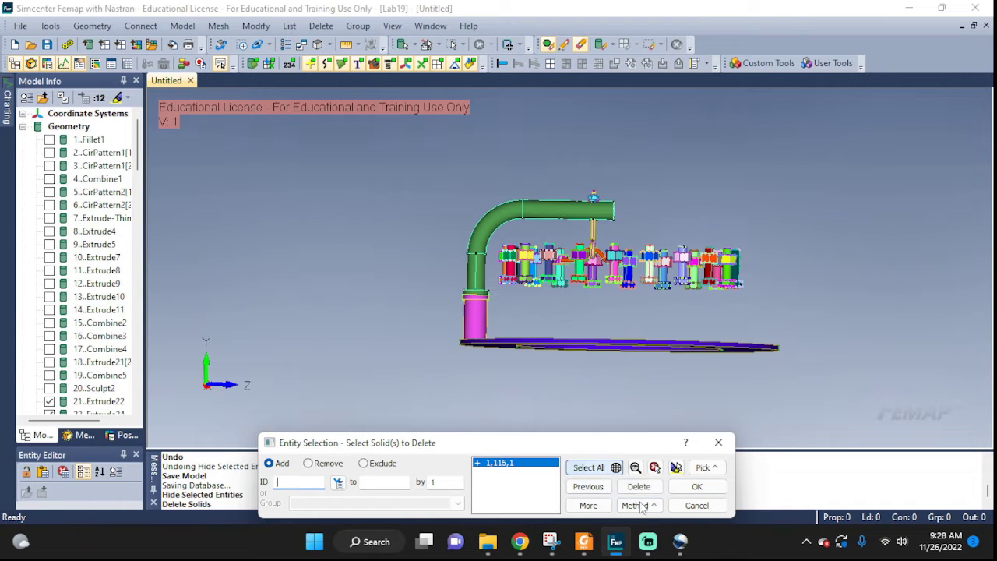
pyautogui.click(677, 468)
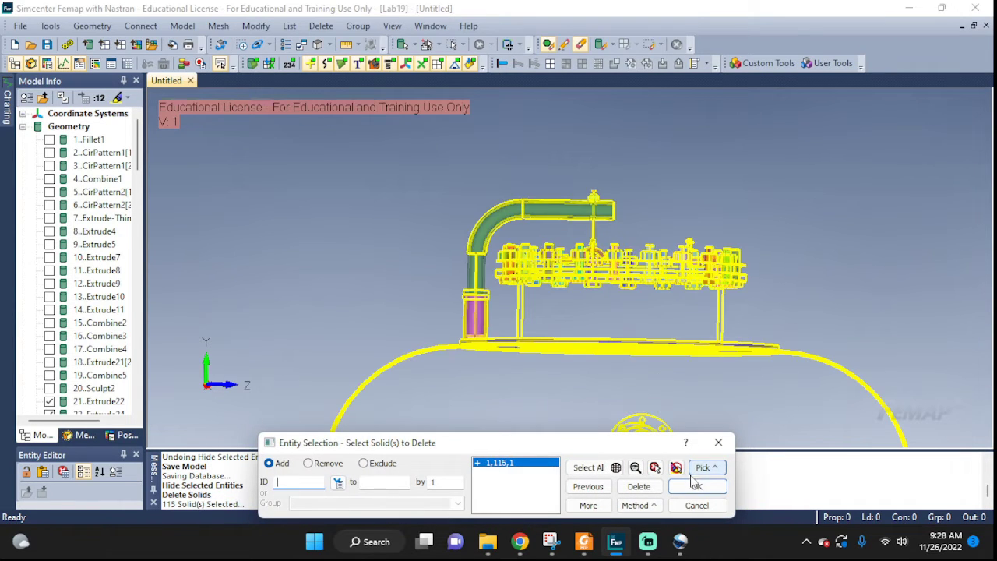
pyautogui.moveTo(841, 366); pyautogui.dragTo(683, 383, button='middle')
pyautogui.click(655, 467)
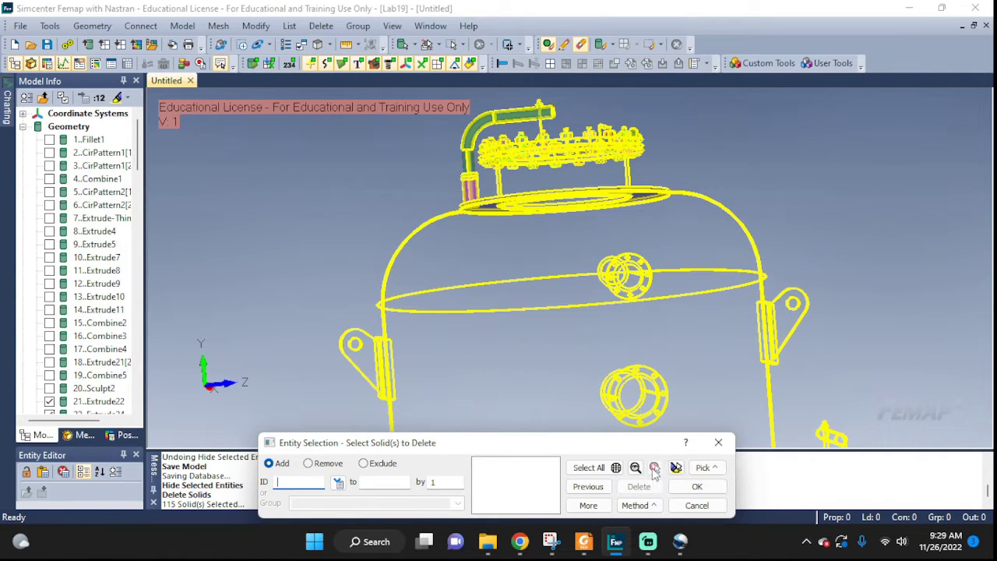
pyautogui.click(676, 467)
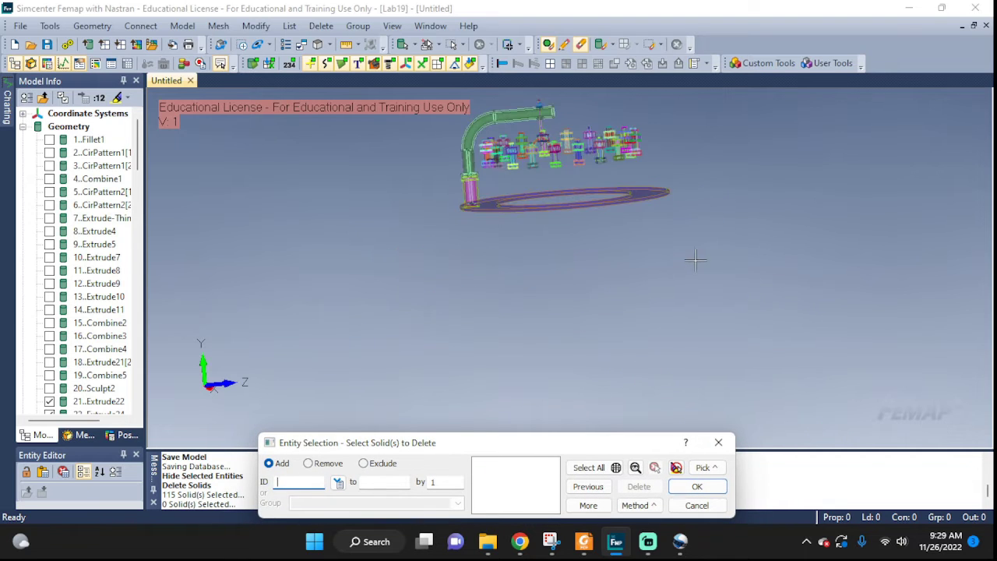
# - Box-select all visible manway solids, including the bolts, nuts, lifting arm and base ring, and delete them
pyautogui.scroll(5, 654, 298)
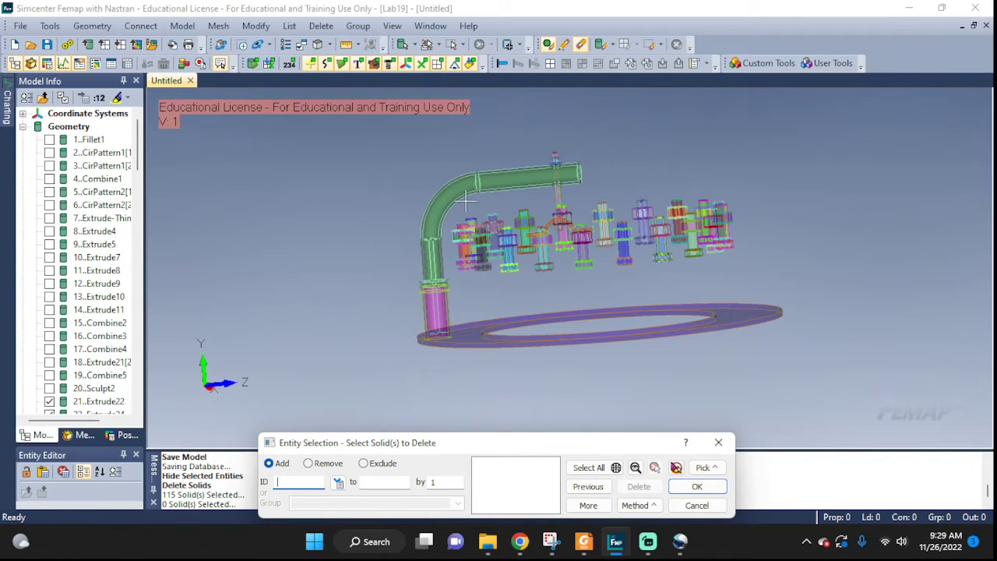
pyautogui.moveTo(453, 201); pyautogui.dragTo(584, 244)
pyautogui.moveTo(818, 313); pyautogui.dragTo(819, 314)
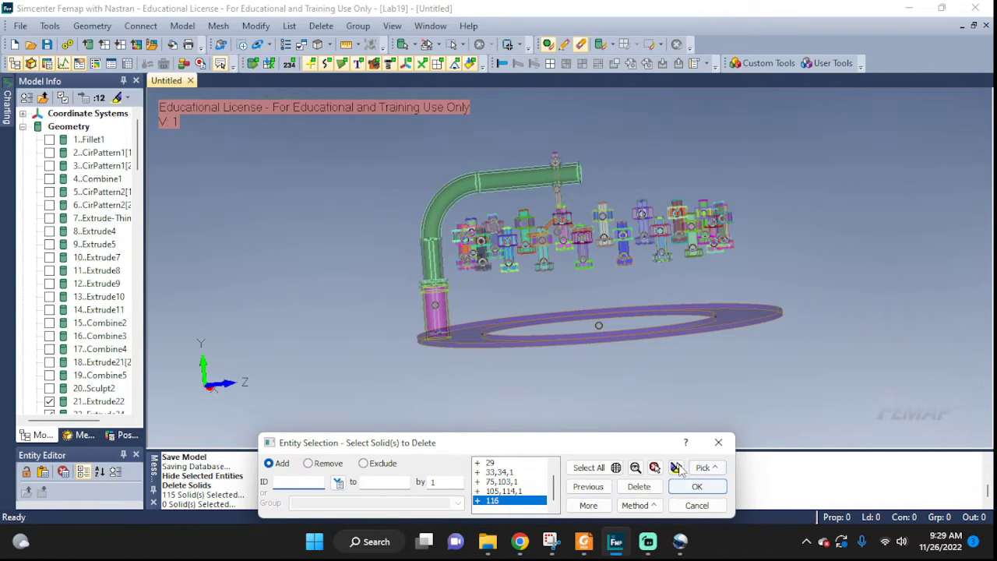
pyautogui.click(696, 486)
pyautogui.scroll(-3, 916, 349)
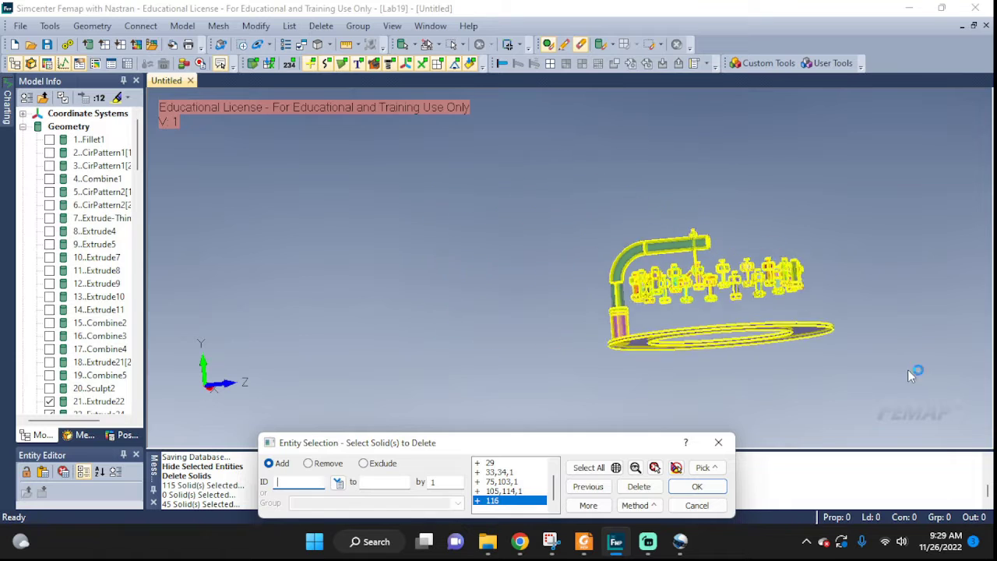
pyautogui.moveTo(915, 355); pyautogui.dragTo(750, 318, button='middle')
pyautogui.click(691, 489)
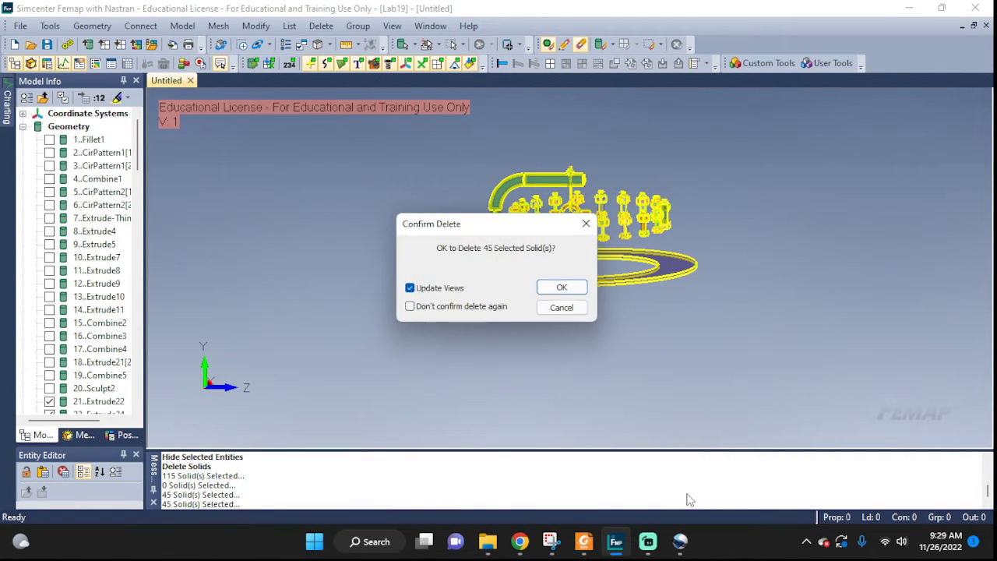
pyautogui.click(562, 290)
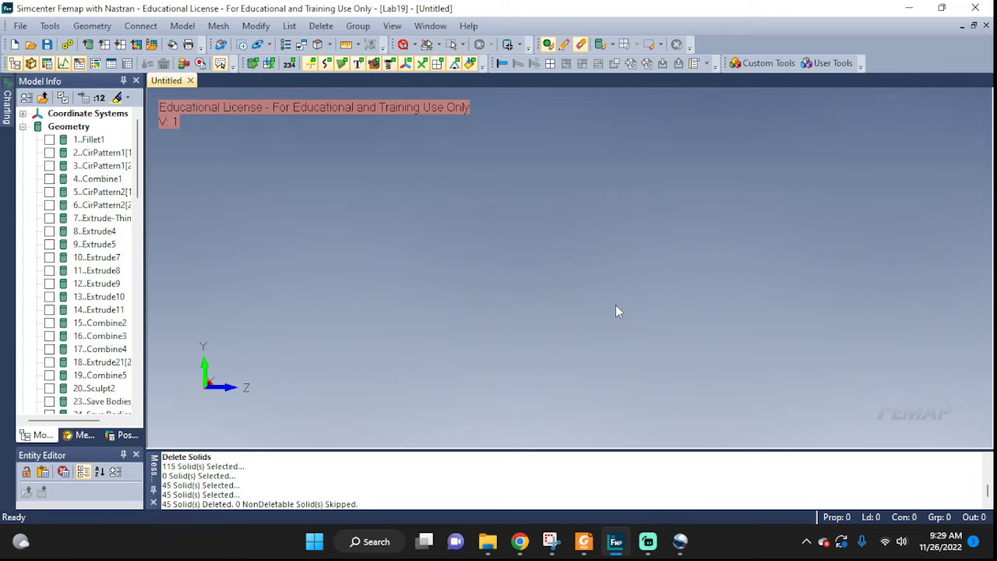
# - Turn on the visibility of all geometry in the model
pyautogui.hotkey('ctrl', 'q')
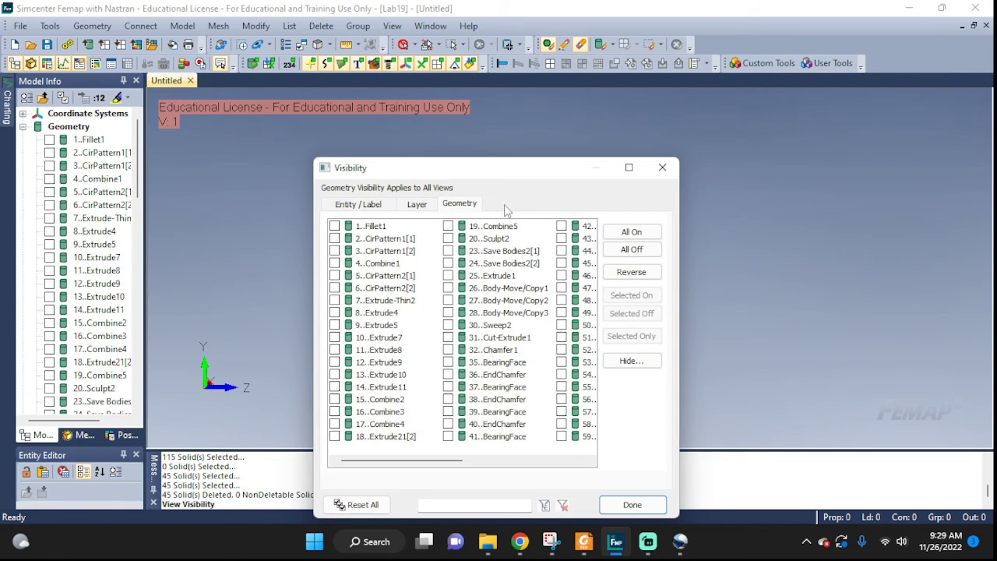
pyautogui.click(631, 231)
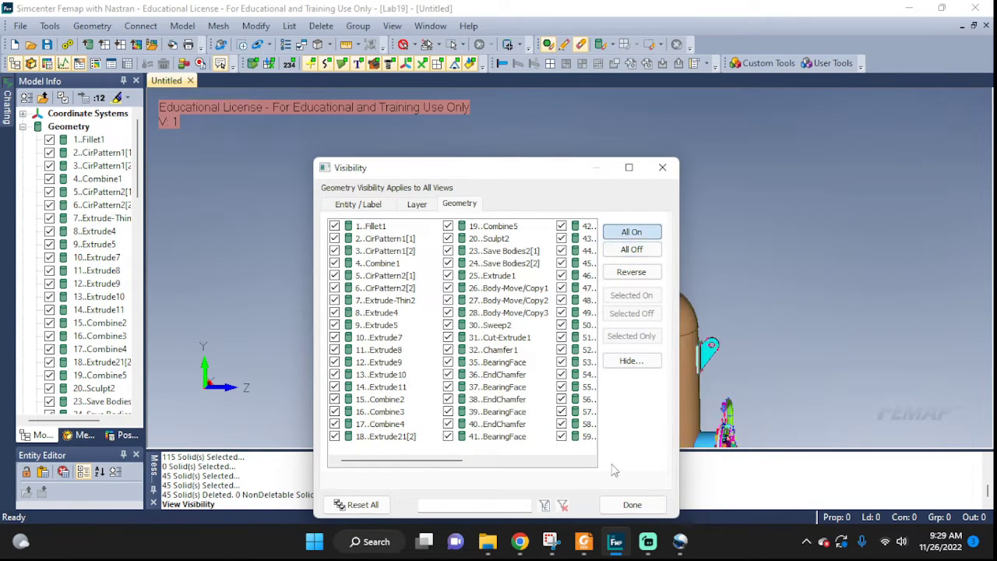
pyautogui.click(633, 505)
pyautogui.moveTo(764, 382); pyautogui.dragTo(673, 207, button='middle')
pyautogui.scroll(8, 612, 225)
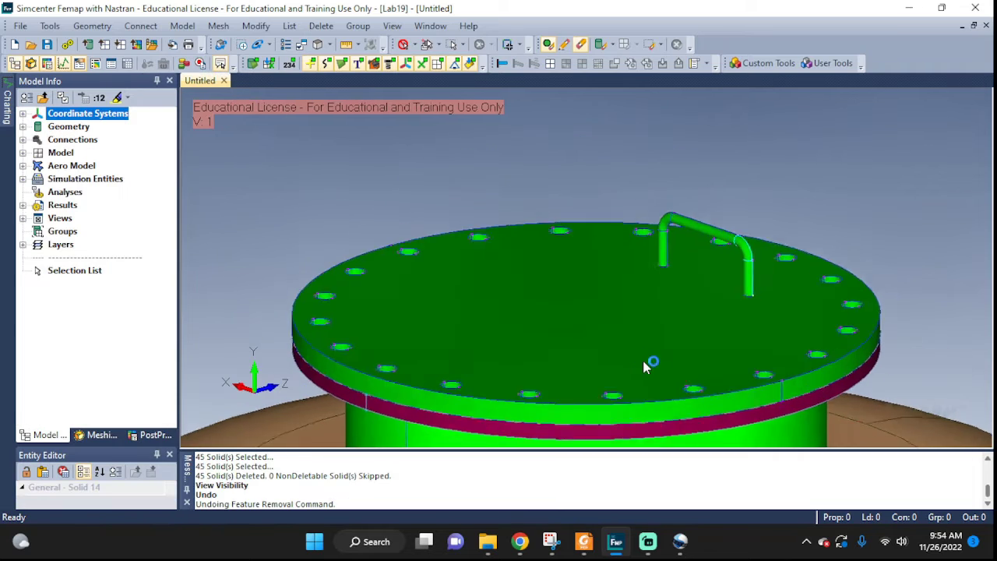
# - Use Feature Removal with the Loops feature type to remove a bolt hole from the top manway's green cover
pyautogui.scroll(-2, 644, 363)
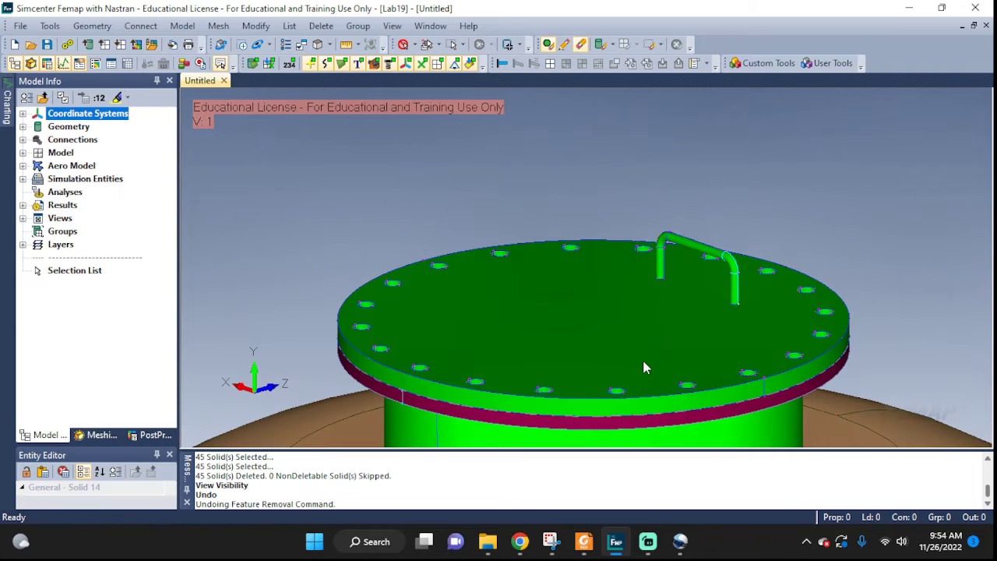
pyautogui.scroll(3, 627, 288)
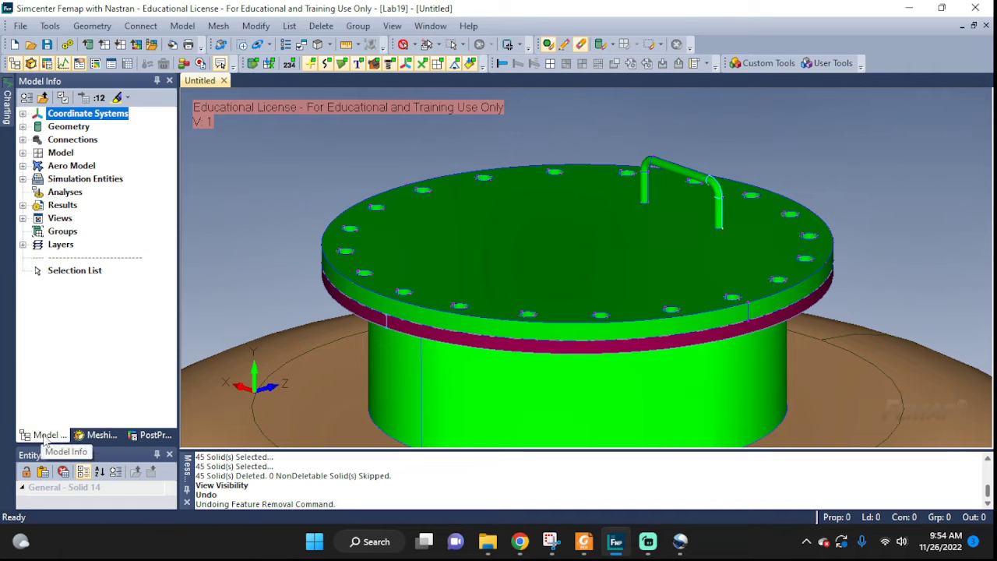
pyautogui.click(95, 436)
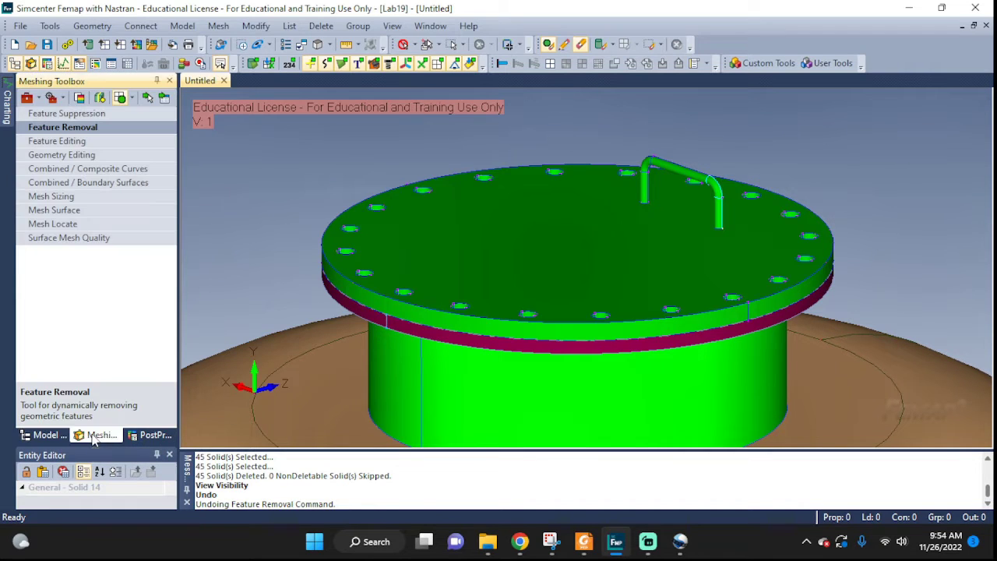
pyautogui.click(61, 127)
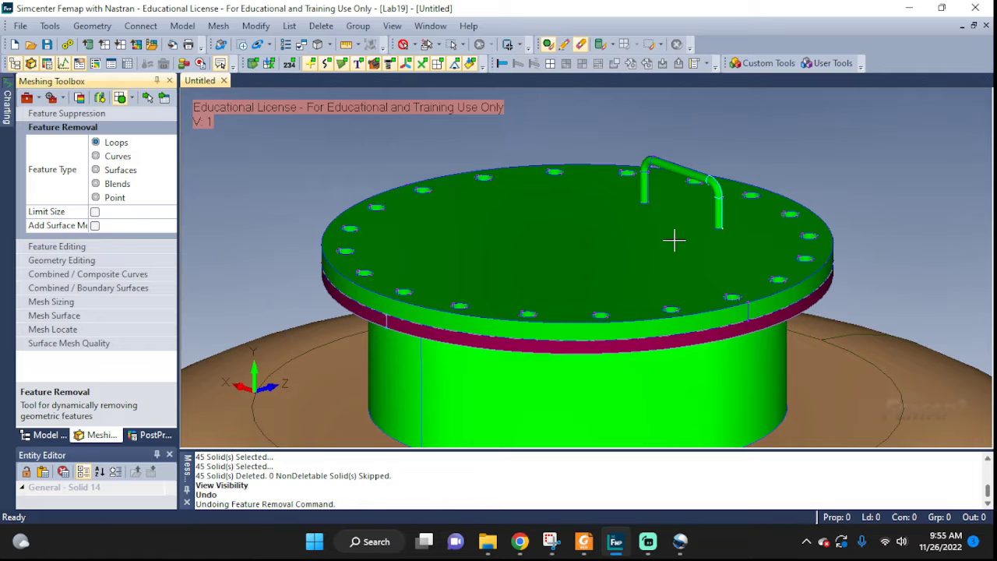
pyautogui.scroll(2, 736, 294)
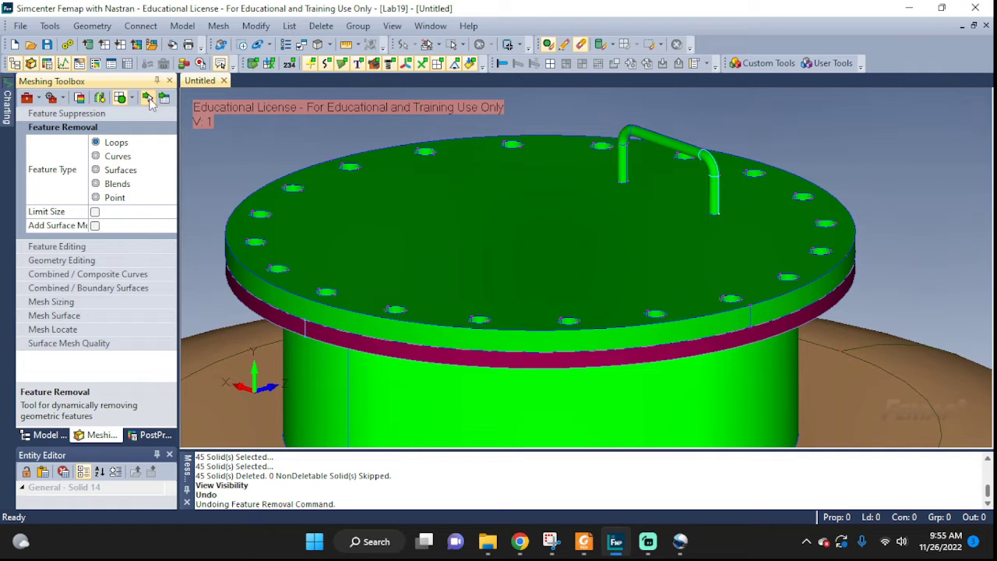
pyautogui.click(150, 104)
pyautogui.moveTo(771, 257); pyautogui.dragTo(670, 304, button='middle')
pyautogui.scroll(8, 709, 334)
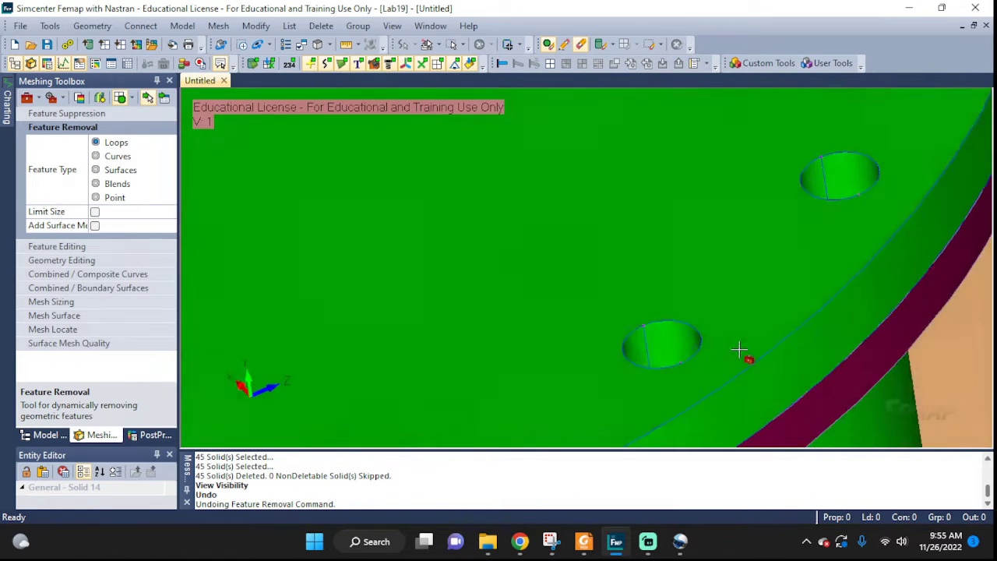
pyautogui.moveTo(738, 350); pyautogui.dragTo(746, 422, button='middle')
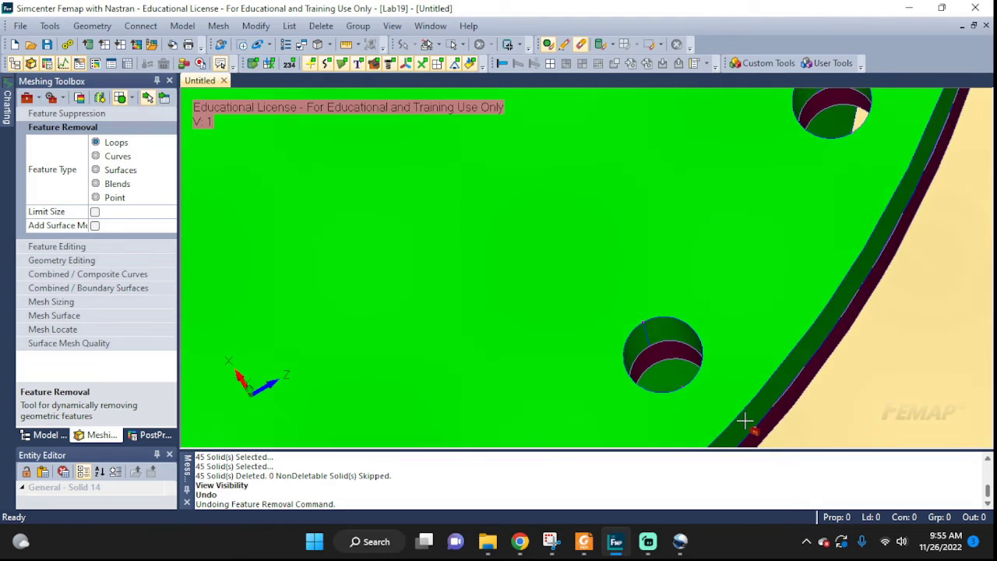
pyautogui.click(698, 342)
# - Remove a bolt hole loop from the underside of the maroon flange ring
pyautogui.moveTo(699, 350); pyautogui.dragTo(704, 258, button='middle')
pyautogui.scroll(2, 733, 328)
pyautogui.moveTo(733, 328); pyautogui.dragTo(707, 319, button='middle')
pyautogui.scroll(4, 720, 288)
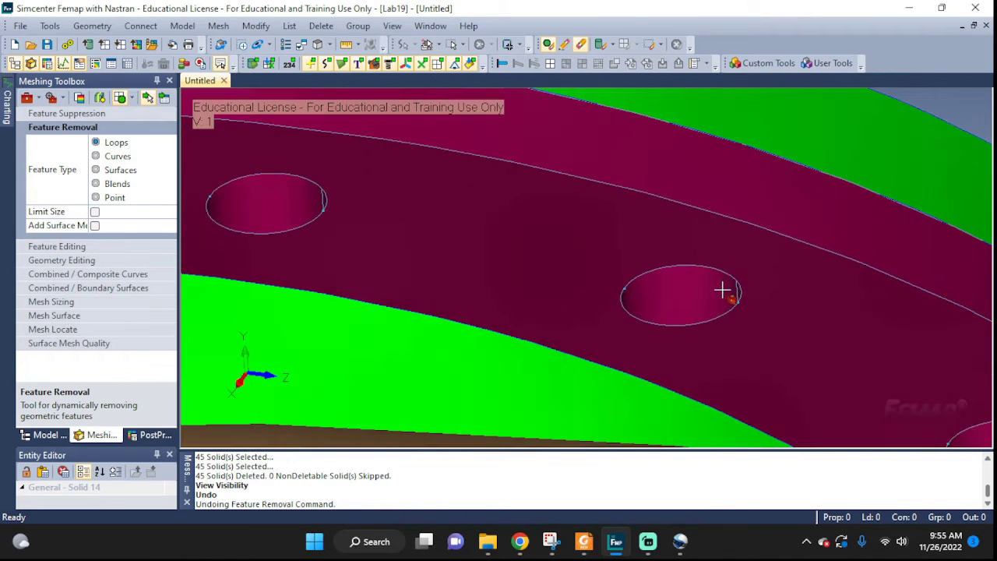
pyautogui.click(670, 328)
pyautogui.scroll(-4, 674, 329)
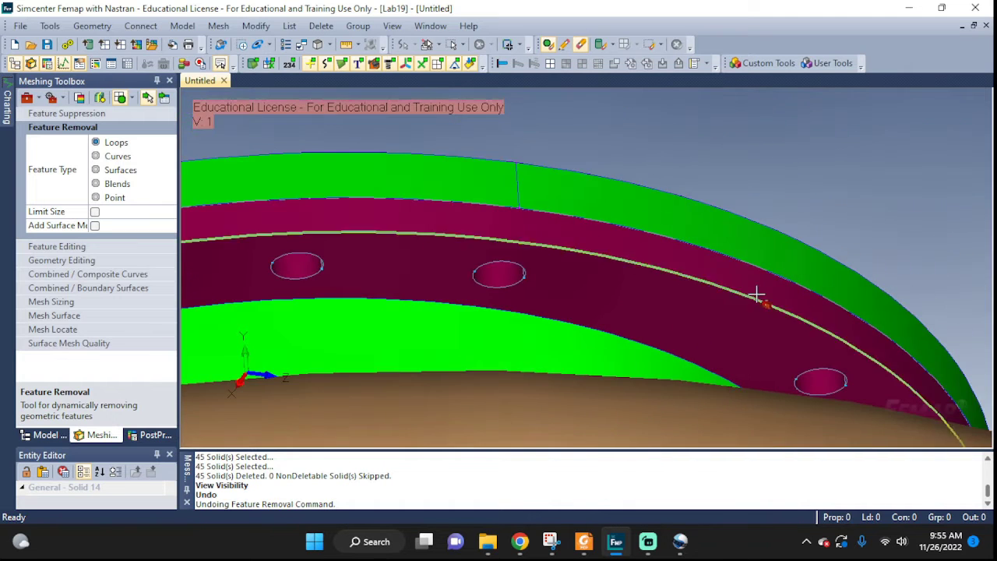
# - Remove the bent handle from the top face of the green manway cover
pyautogui.moveTo(756, 289); pyautogui.dragTo(724, 406, button='middle')
pyautogui.scroll(-5, 852, 291)
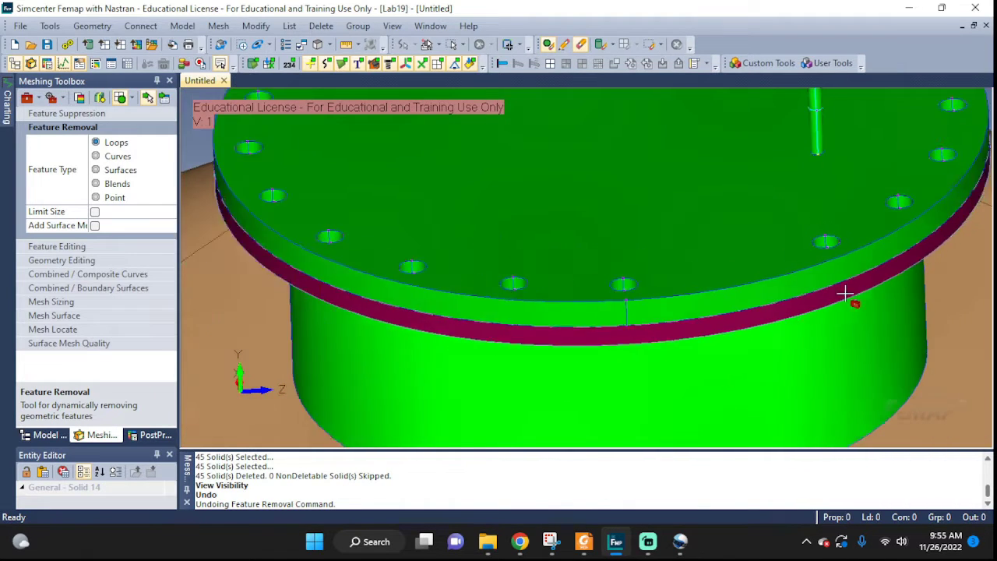
pyautogui.moveTo(864, 236); pyautogui.dragTo(688, 374, button='middle')
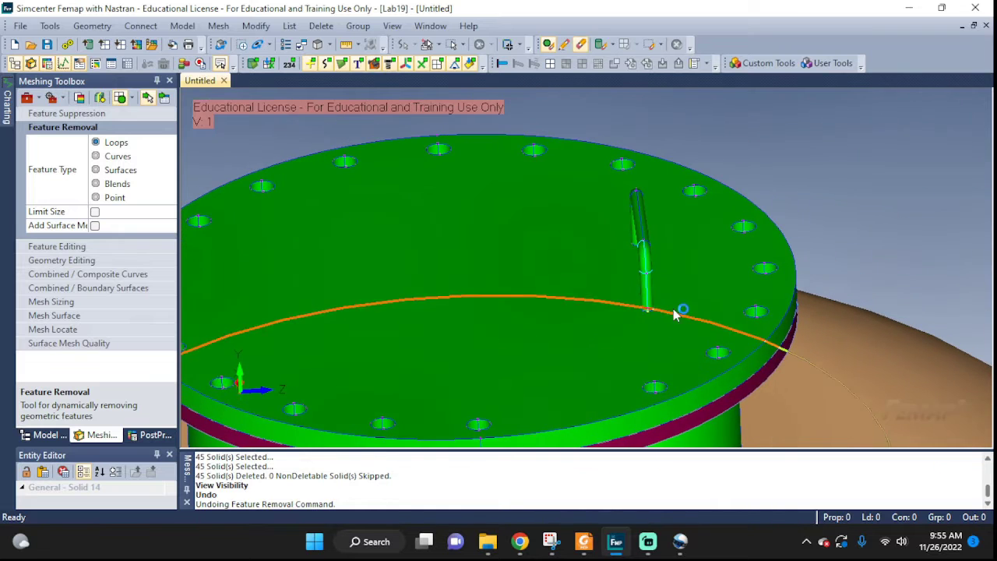
pyautogui.scroll(6, 678, 319)
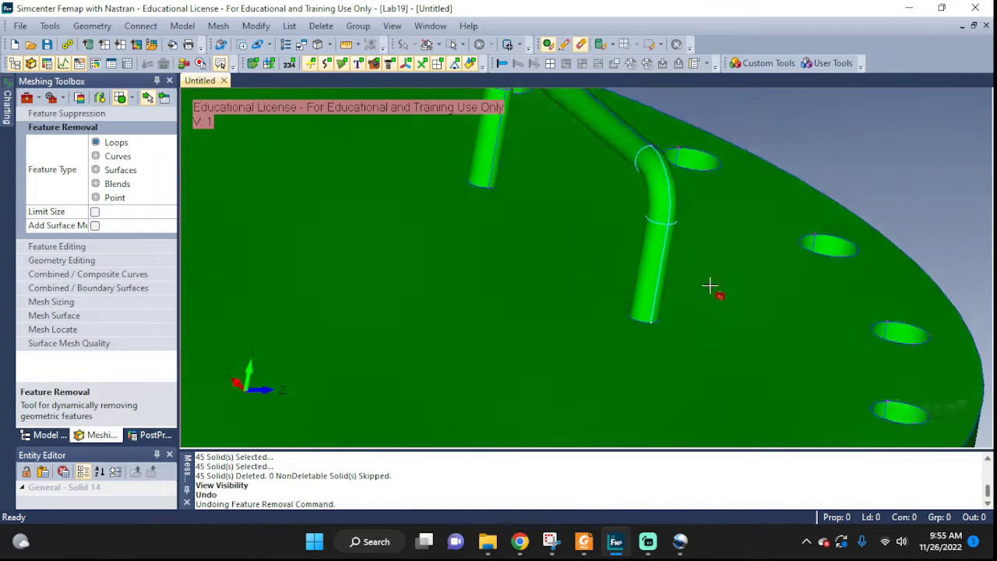
pyautogui.moveTo(709, 287)
pyautogui.mouseDown(button='middle')
pyautogui.moveTo(723, 293)
pyautogui.moveTo(710, 304)
pyautogui.mouseUp(button='middle')
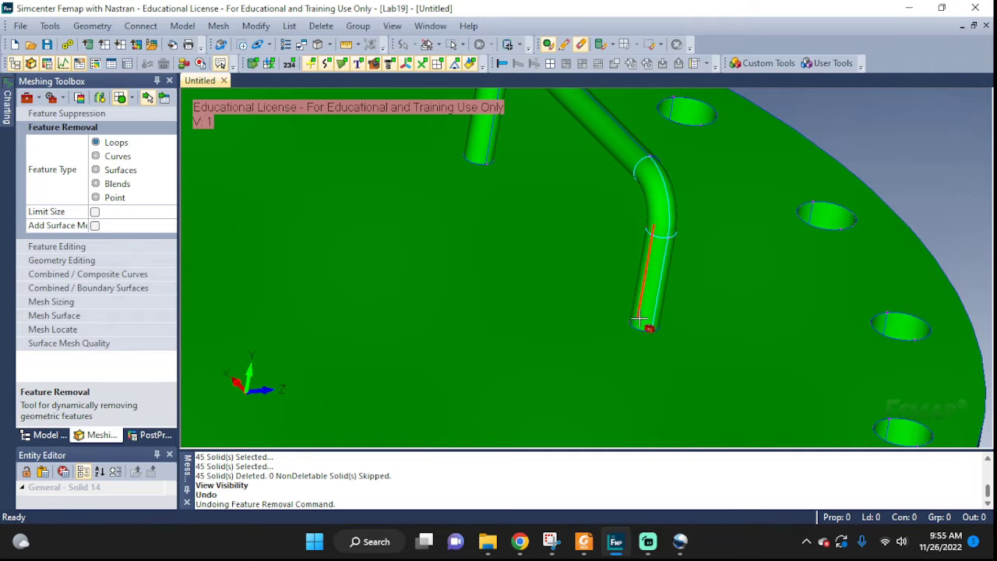
pyautogui.moveTo(639, 335); pyautogui.dragTo(731, 297, button='middle')
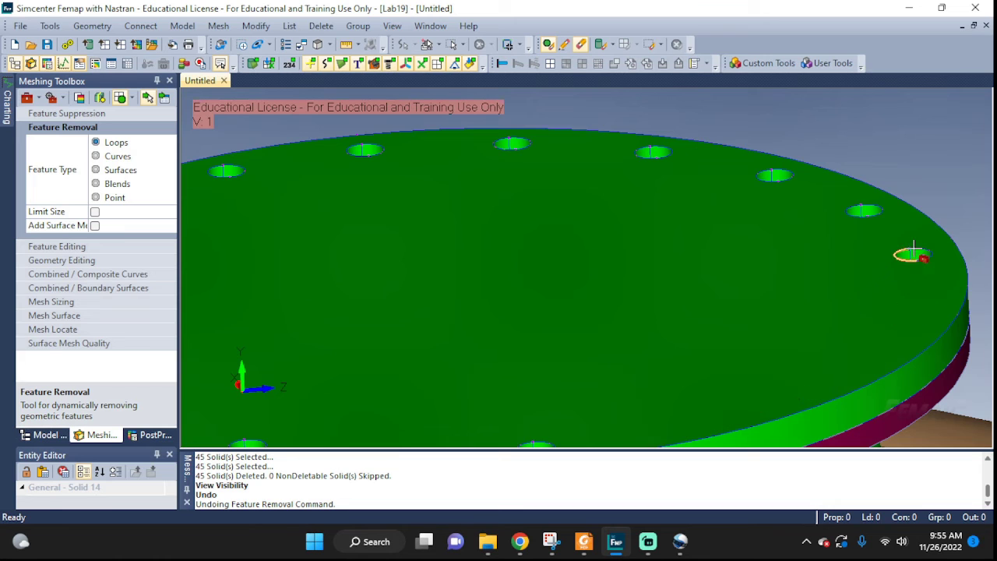
# - Remove the bolt hole loops one by one around the rim of the green manway cover
pyautogui.moveTo(267, 169); pyautogui.dragTo(470, 181, button='middle')
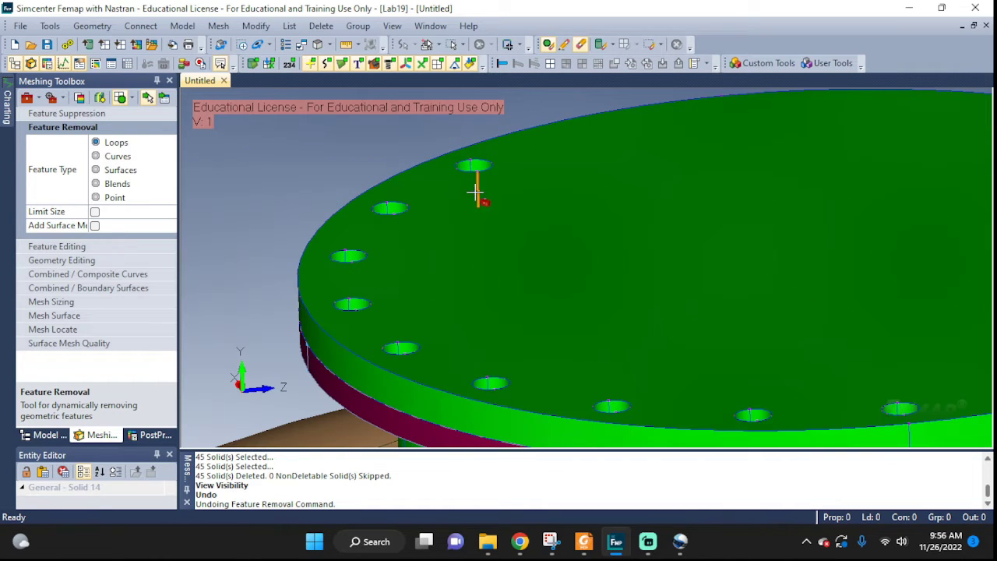
pyautogui.click(470, 175)
pyautogui.click(390, 210)
pyautogui.click(349, 257)
pyautogui.click(352, 305)
pyautogui.click(400, 349)
pyautogui.click(490, 383)
pyautogui.click(613, 407)
pyautogui.click(748, 414)
pyautogui.moveTo(896, 407); pyautogui.dragTo(632, 373, button='middle')
pyautogui.click(633, 374)
pyautogui.click(485, 339)
pyautogui.moveTo(374, 350)
pyautogui.mouseDown(button='middle')
pyautogui.moveTo(574, 330)
pyautogui.moveTo(367, 350)
pyautogui.mouseUp(button='middle')
pyautogui.click(362, 355)
# - Remove the remaining bolt holes from the underside of the maroon flange ring in the same way
pyautogui.moveTo(220, 440); pyautogui.dragTo(661, 239, button='middle')
pyautogui.moveTo(318, 379); pyautogui.dragTo(897, 137, button='middle')
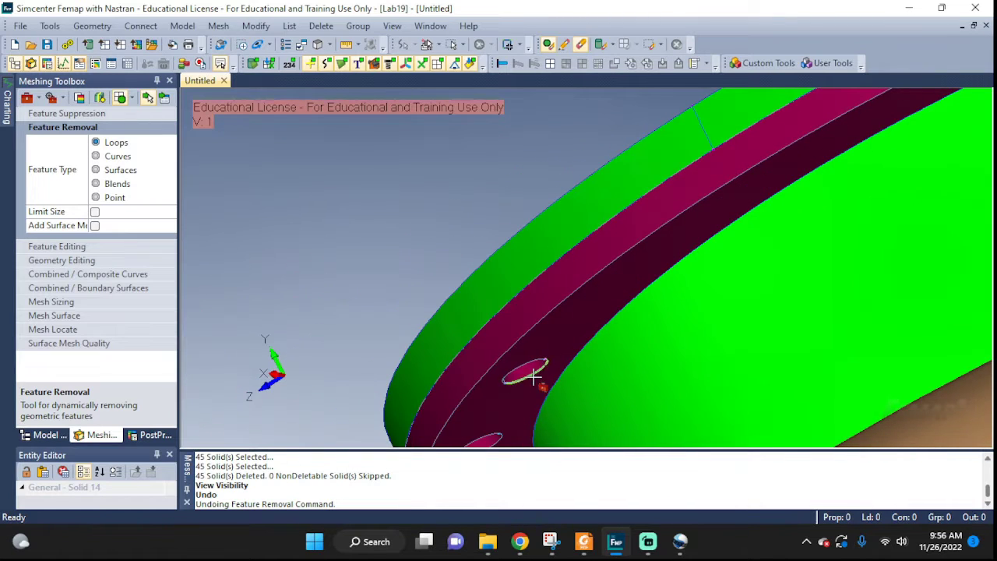
pyautogui.moveTo(533, 378); pyautogui.dragTo(506, 310, button='middle')
pyautogui.moveTo(361, 403); pyautogui.dragTo(715, 307, button='middle')
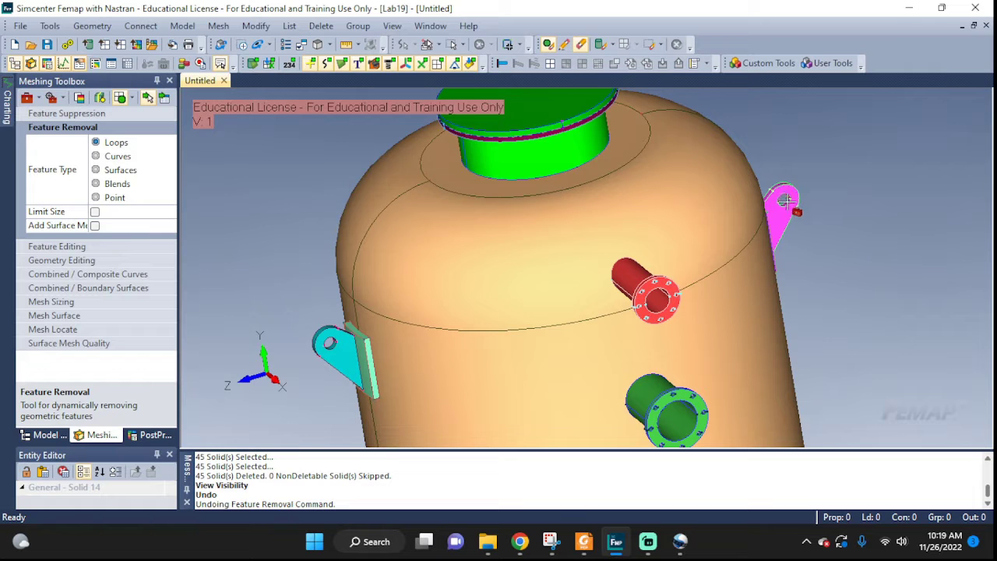
# - Examine the lifting lugs, nozzles, side manway and support legs for remaining holes and small features
pyautogui.moveTo(793, 260); pyautogui.dragTo(834, 195, button='middle')
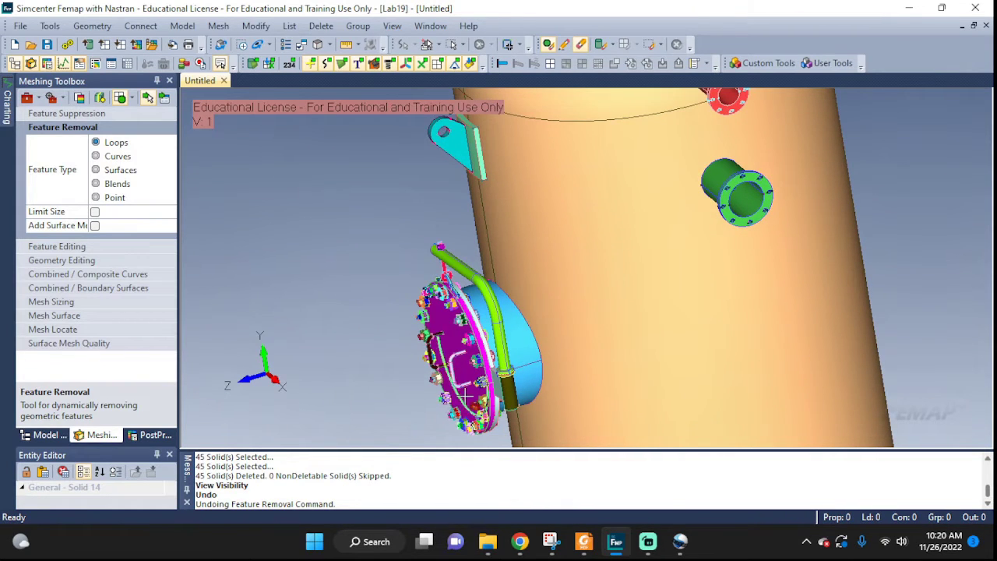
pyautogui.moveTo(436, 401); pyautogui.dragTo(271, 266, button='middle')
pyautogui.moveTo(456, 421); pyautogui.dragTo(750, 357, button='middle')
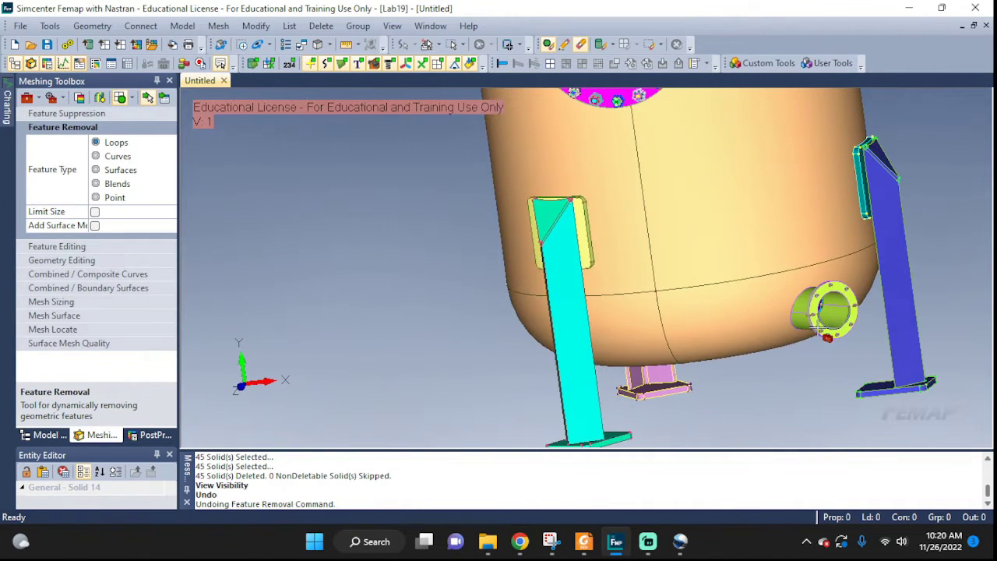
pyautogui.moveTo(814, 323); pyautogui.dragTo(860, 193, button='middle')
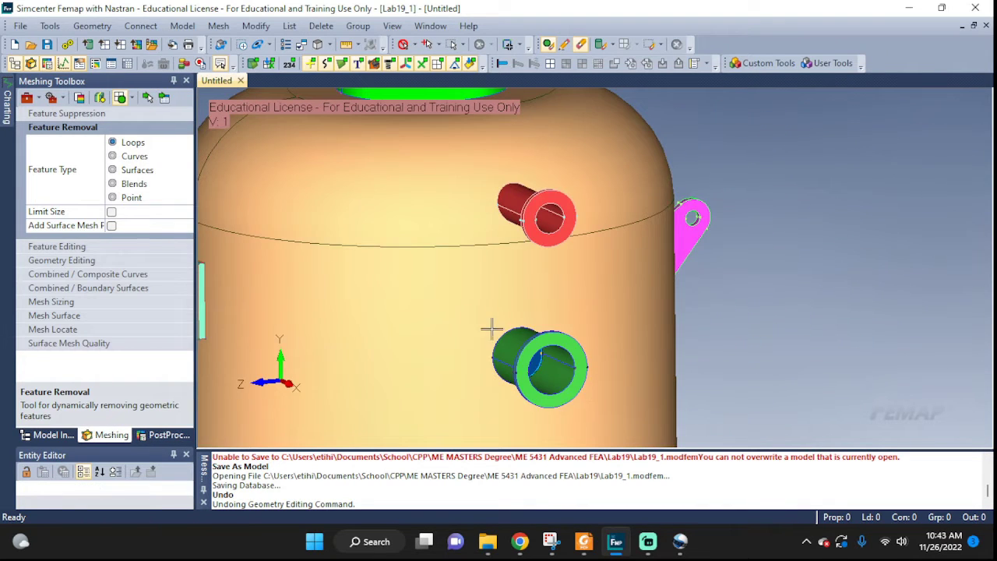
pyautogui.moveTo(490, 330); pyautogui.dragTo(571, 341, button='middle')
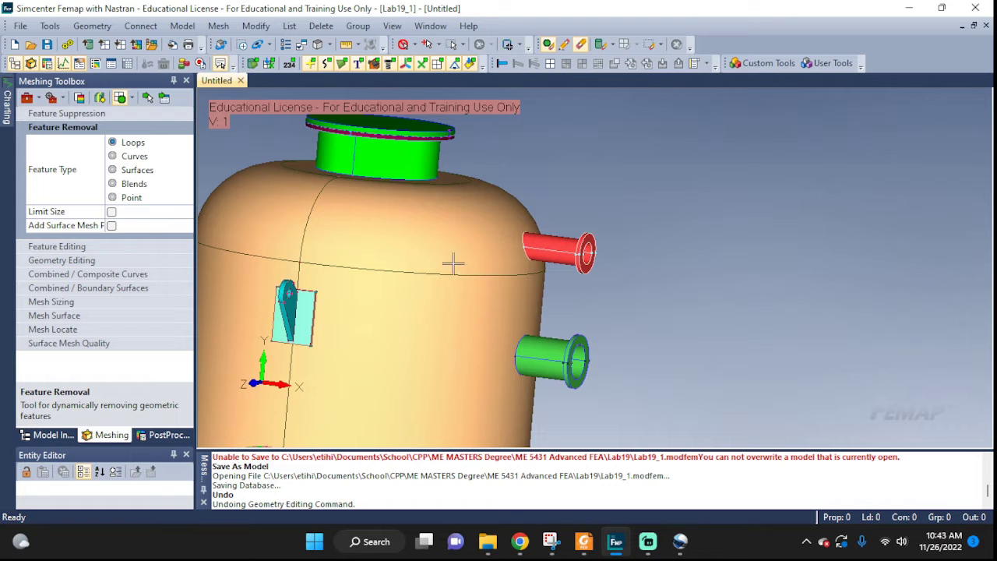
pyautogui.moveTo(453, 263); pyautogui.dragTo(477, 354, button='middle')
pyautogui.moveTo(452, 249); pyautogui.dragTo(588, 311, button='middle')
pyautogui.moveTo(552, 384); pyautogui.dragTo(674, 444, button='middle')
pyautogui.moveTo(593, 382); pyautogui.dragTo(620, 311, button='middle')
pyautogui.moveTo(368, 271); pyautogui.dragTo(630, 319, button='middle')
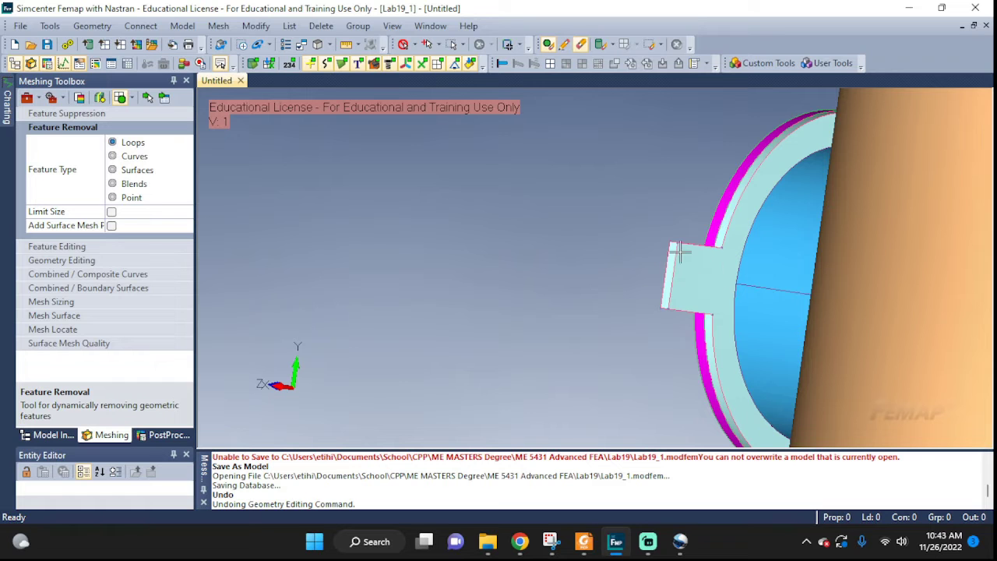
# - Split the side manway flange's rear face along the base of its rectangular tab using Edge to Edge with Split at Closest enabled
pyautogui.moveTo(683, 249); pyautogui.dragTo(777, 293, button='middle')
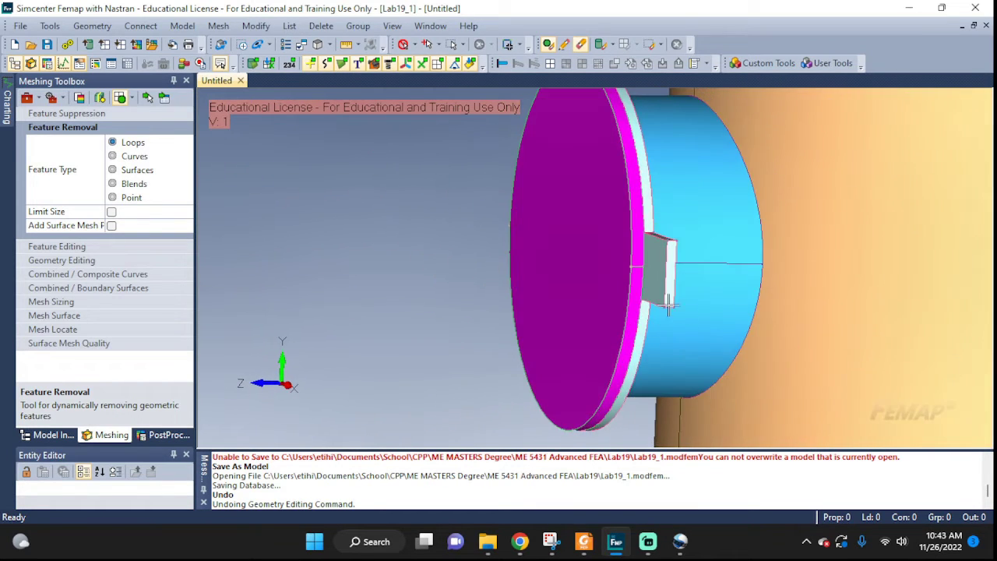
pyautogui.moveTo(679, 271); pyautogui.dragTo(652, 279, button='middle')
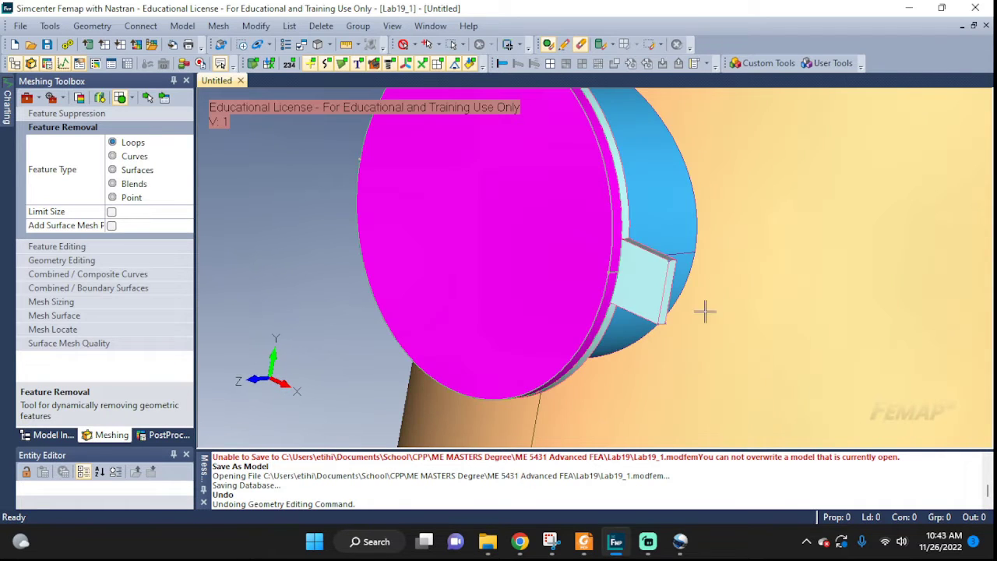
pyautogui.moveTo(712, 313); pyautogui.dragTo(602, 306, button='middle')
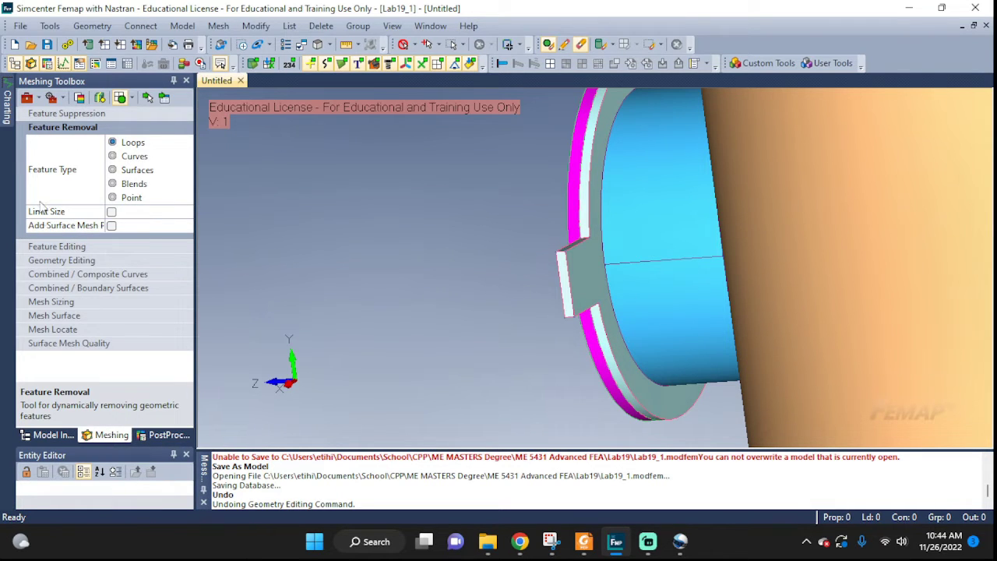
pyautogui.click(42, 261)
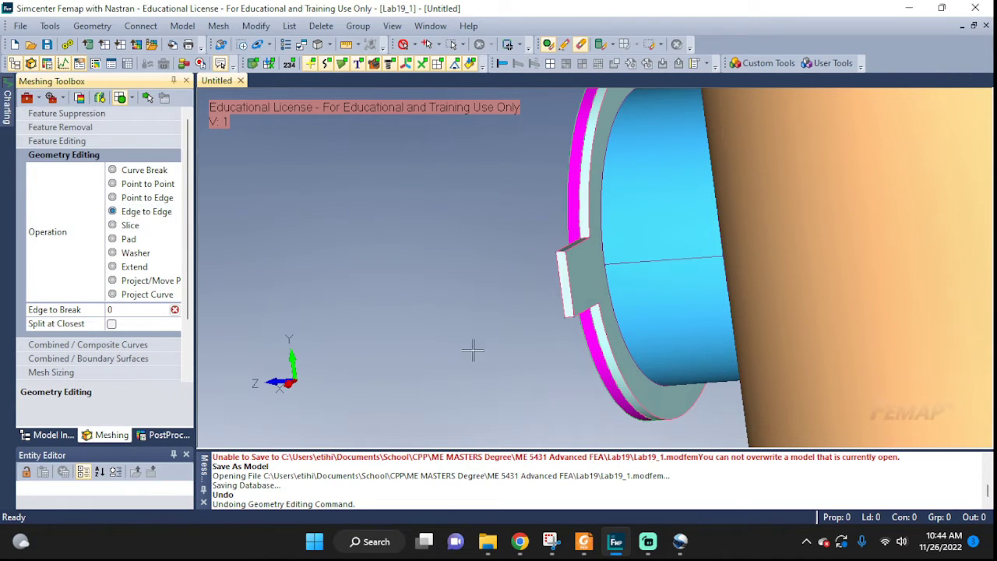
pyautogui.click(111, 325)
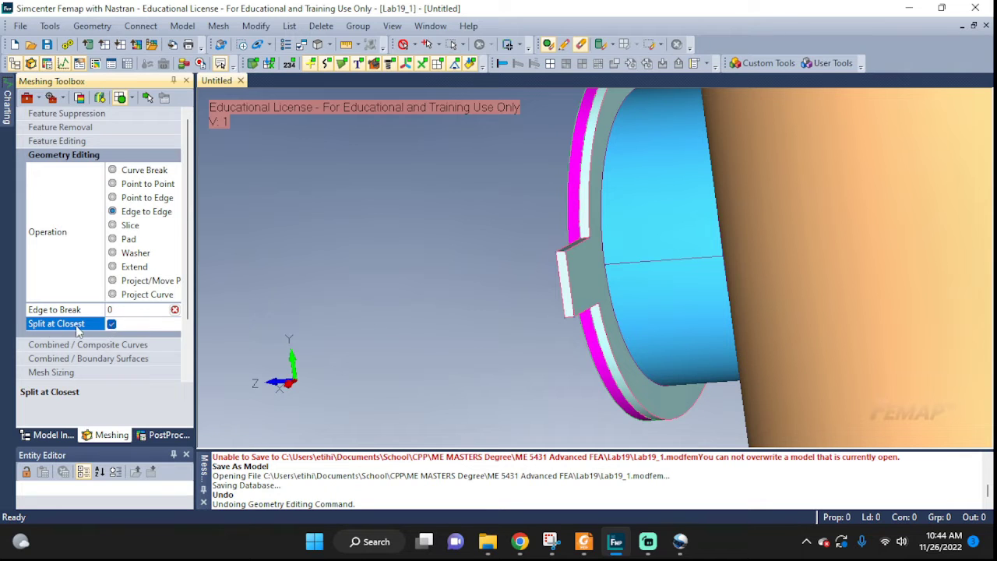
pyautogui.click(602, 312)
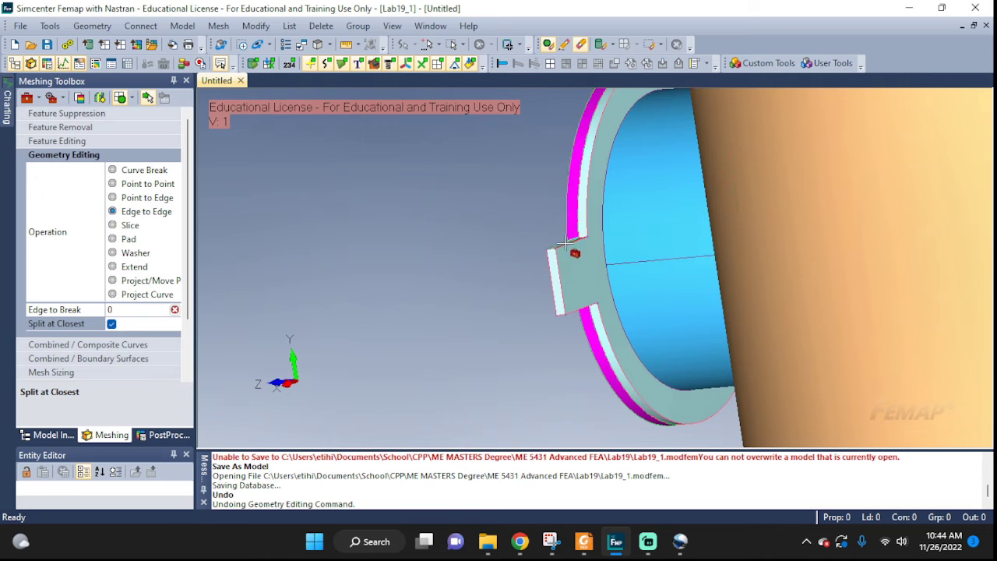
pyautogui.scroll(2, 578, 247)
pyautogui.scroll(1, 578, 247)
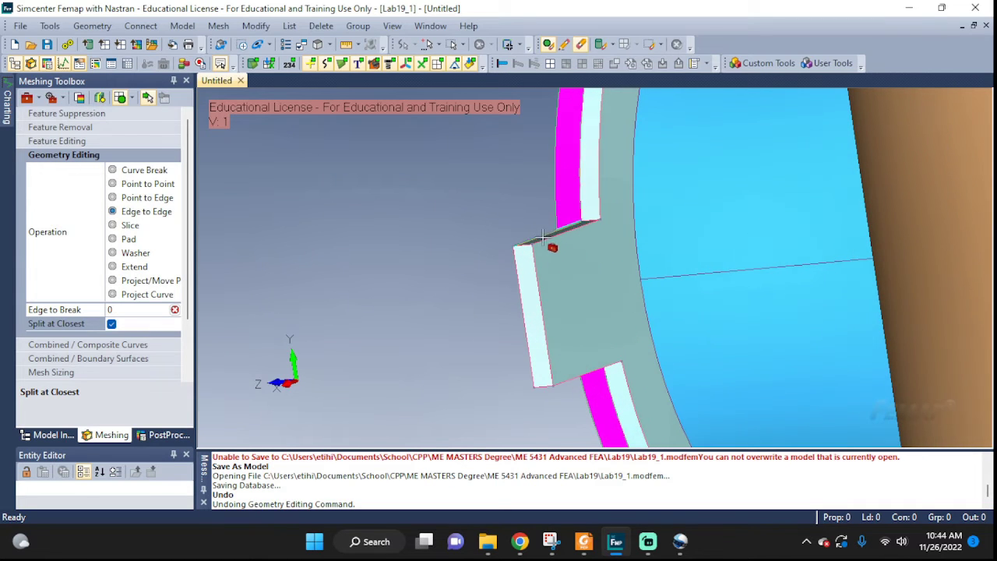
pyautogui.click(573, 384)
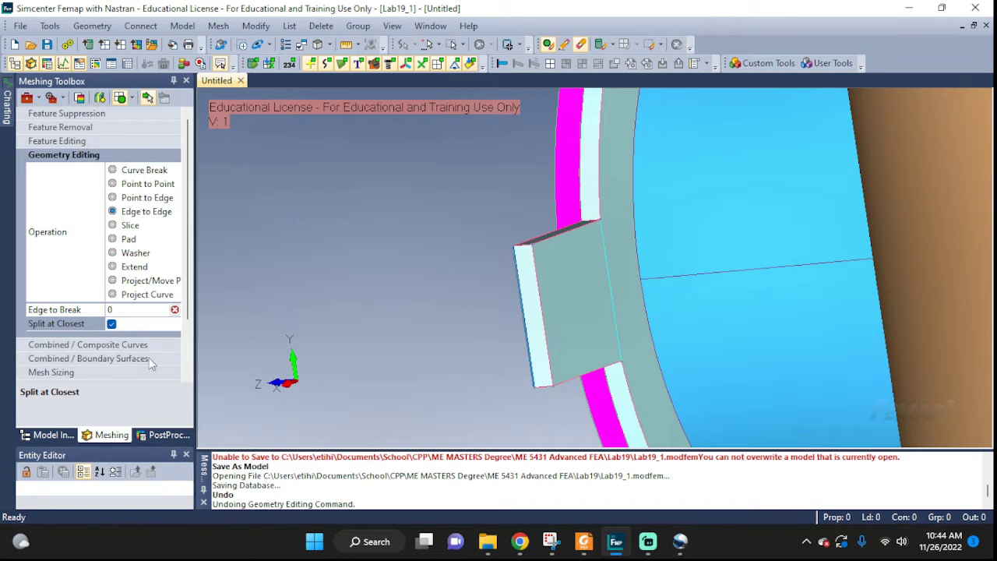
# - Start a Solid Slice with the With Curve method on the side manway flange, using the tab's base edge as the slicing curve
pyautogui.click(63, 155)
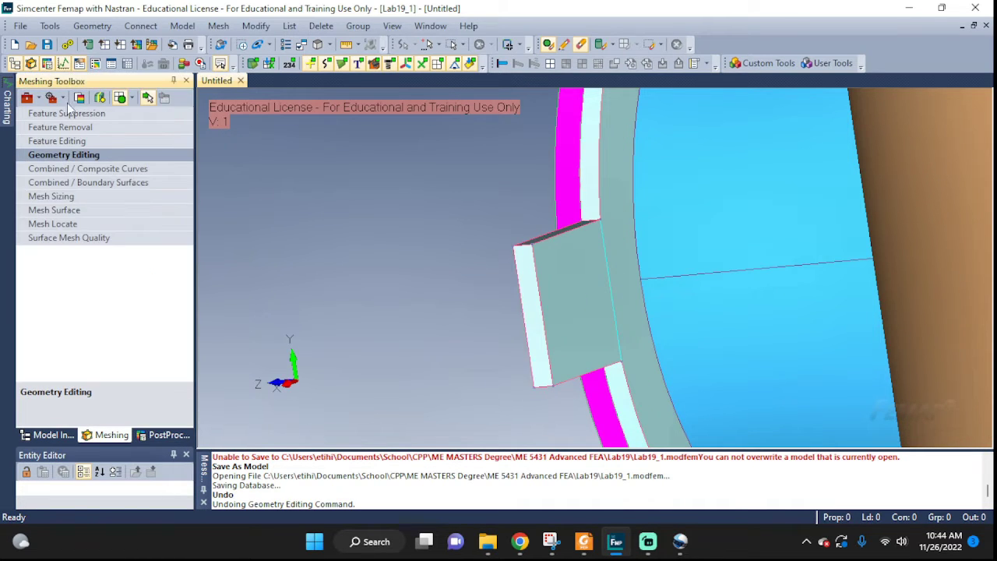
pyautogui.click(92, 26)
pyautogui.moveTo(123, 224)
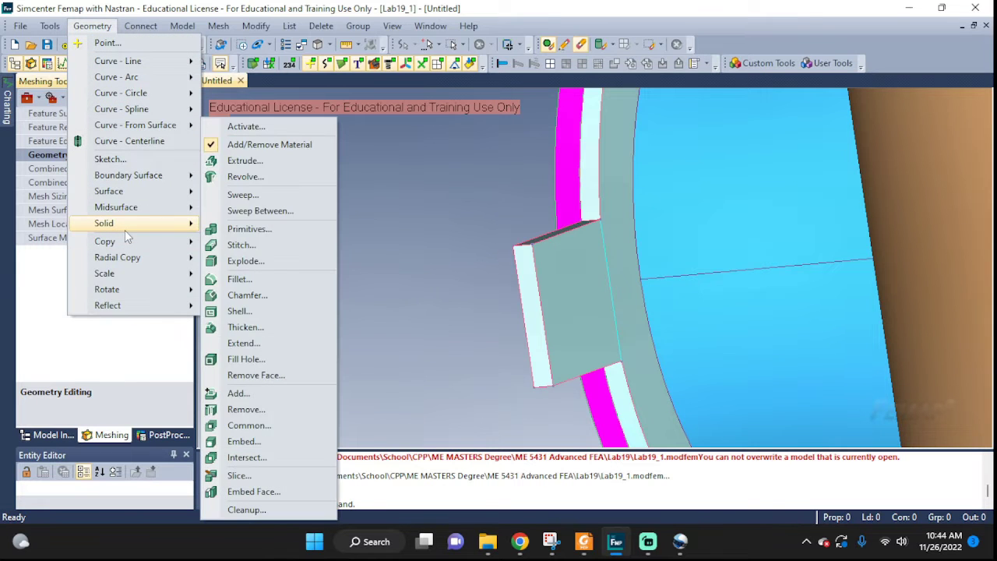
pyautogui.click(239, 475)
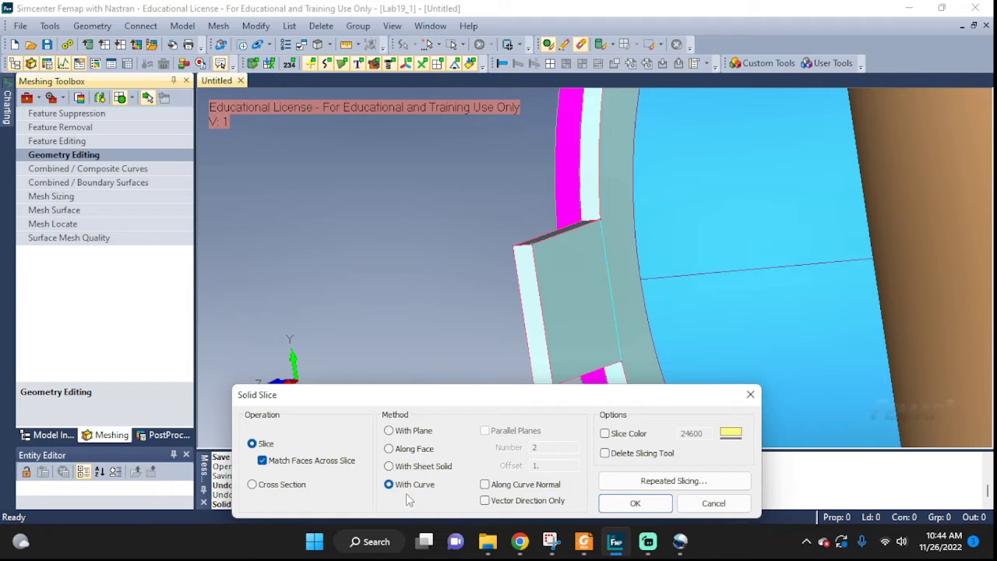
pyautogui.click(612, 504)
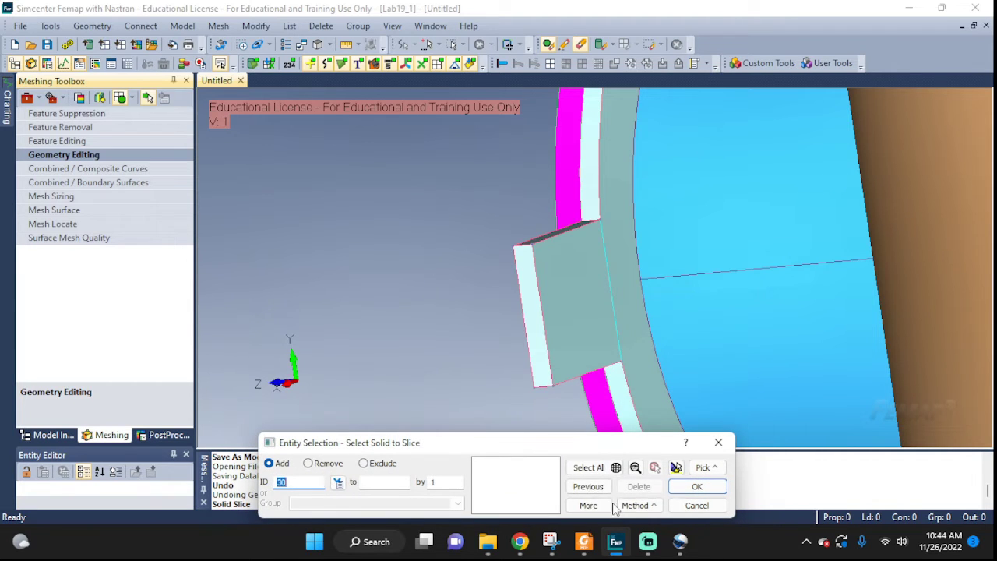
pyautogui.click(563, 315)
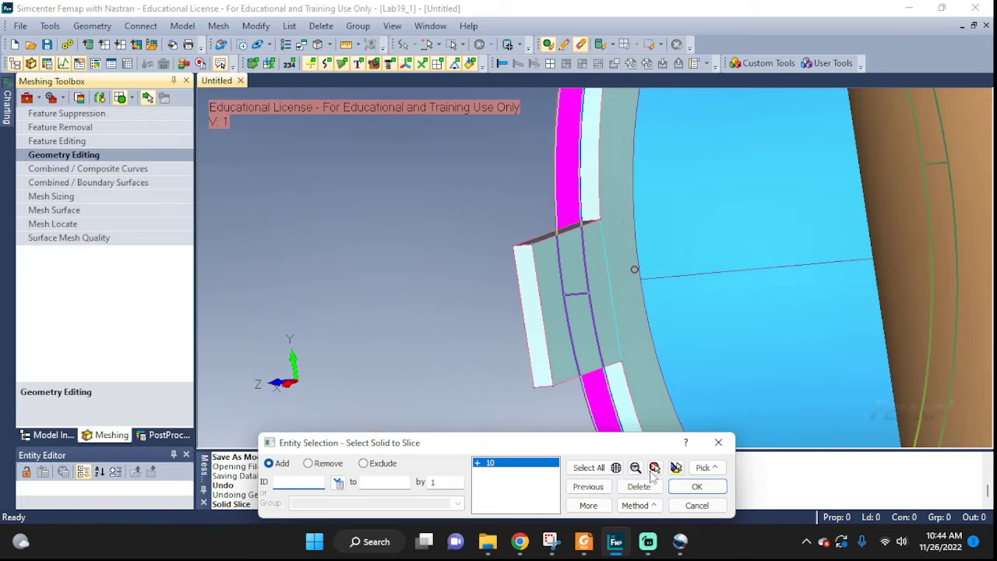
pyautogui.click(676, 468)
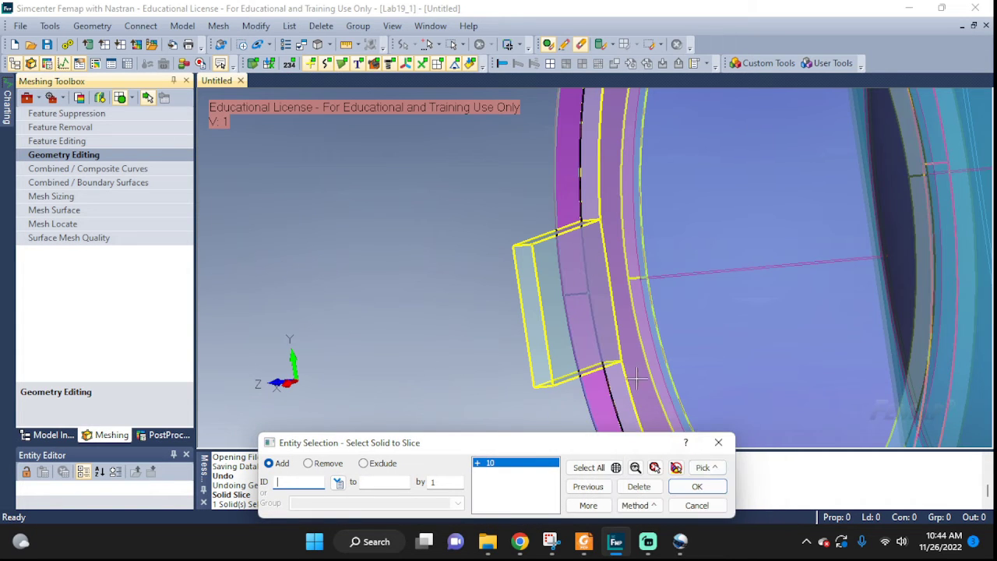
pyautogui.click(696, 489)
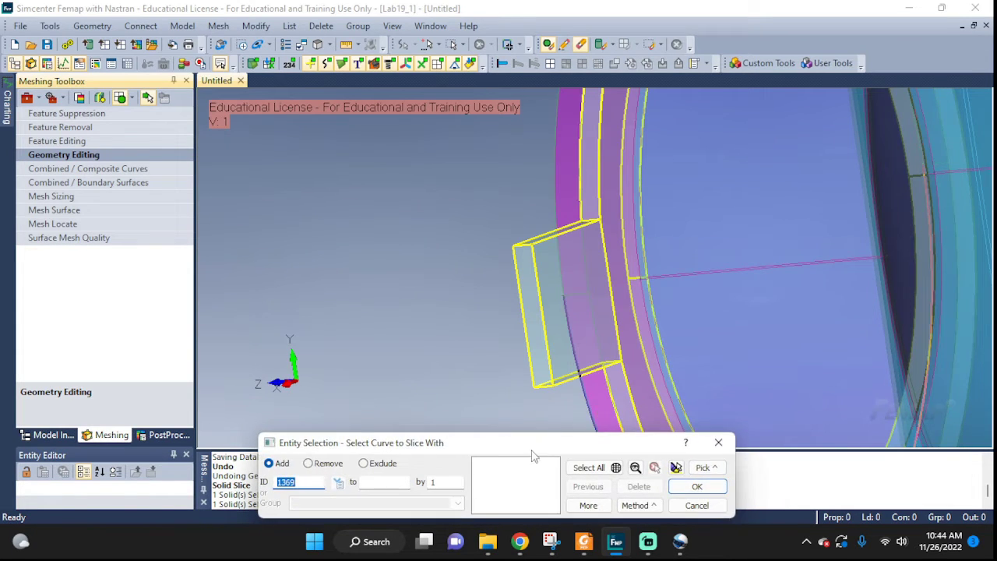
pyautogui.click(610, 292)
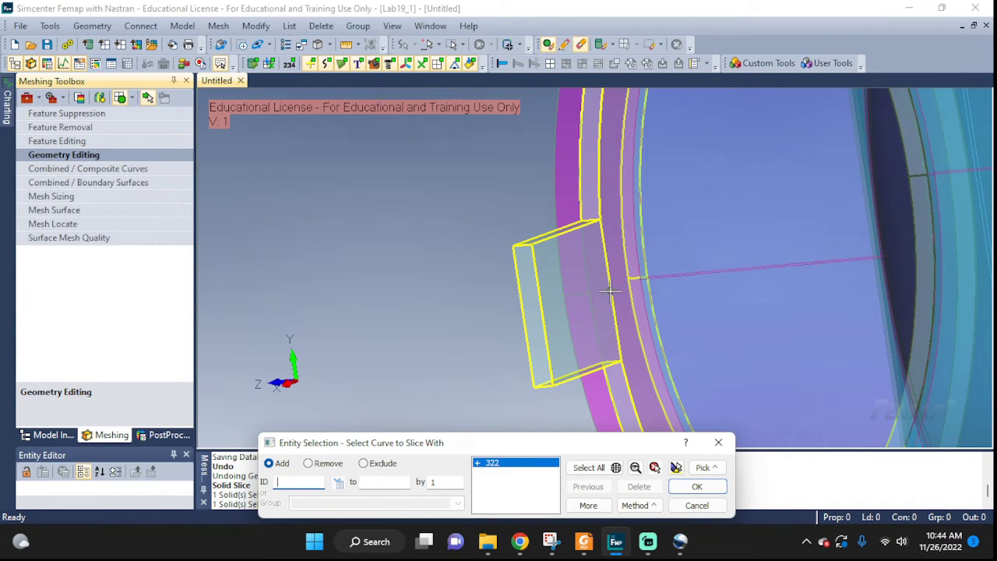
pyautogui.click(697, 486)
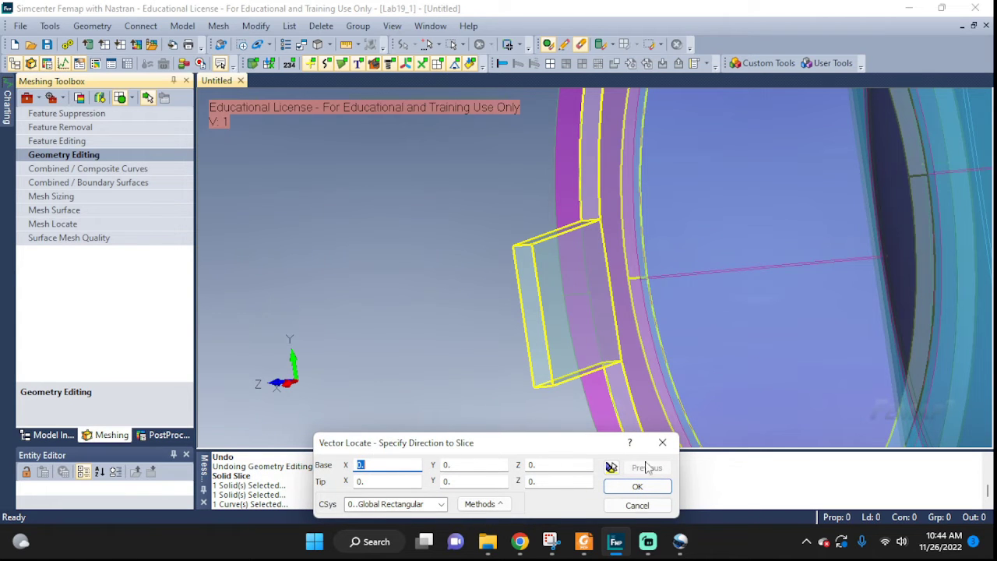
# - Define the slice direction with the Points method, from one corner to the other across the flange thickness at the tab's base, and complete the slice
pyautogui.click(498, 504)
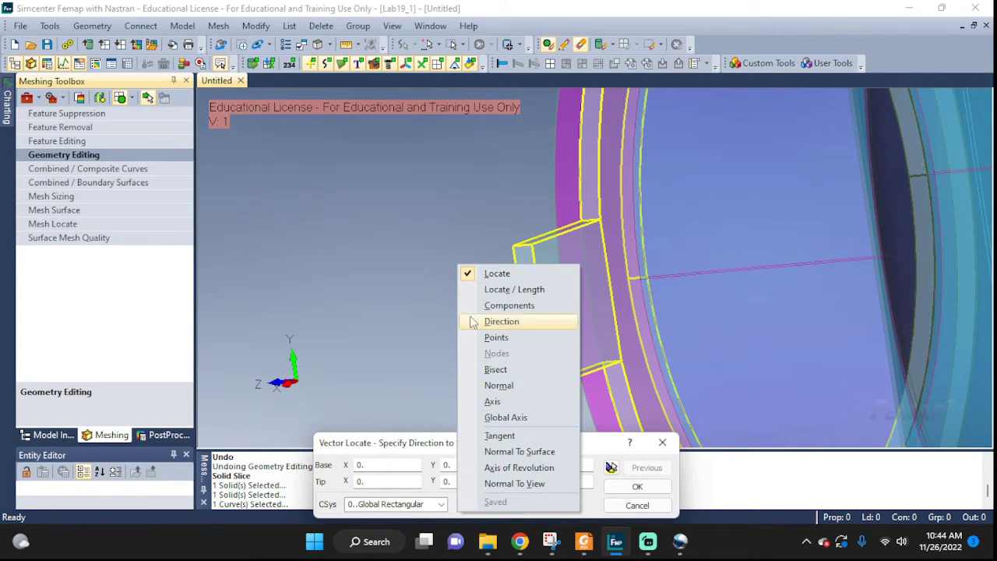
pyautogui.click(490, 337)
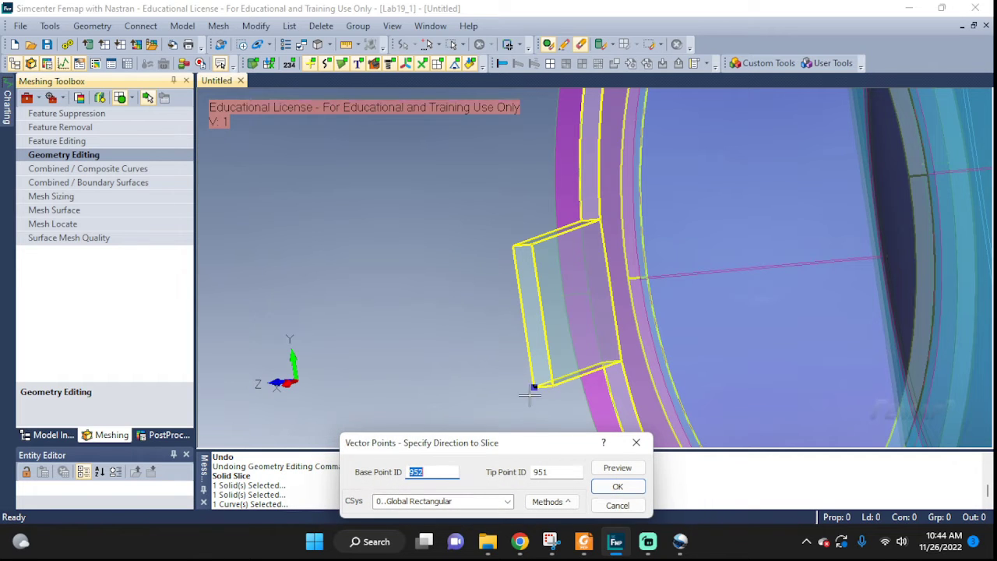
pyautogui.scroll(3, 582, 222)
pyautogui.click(576, 218)
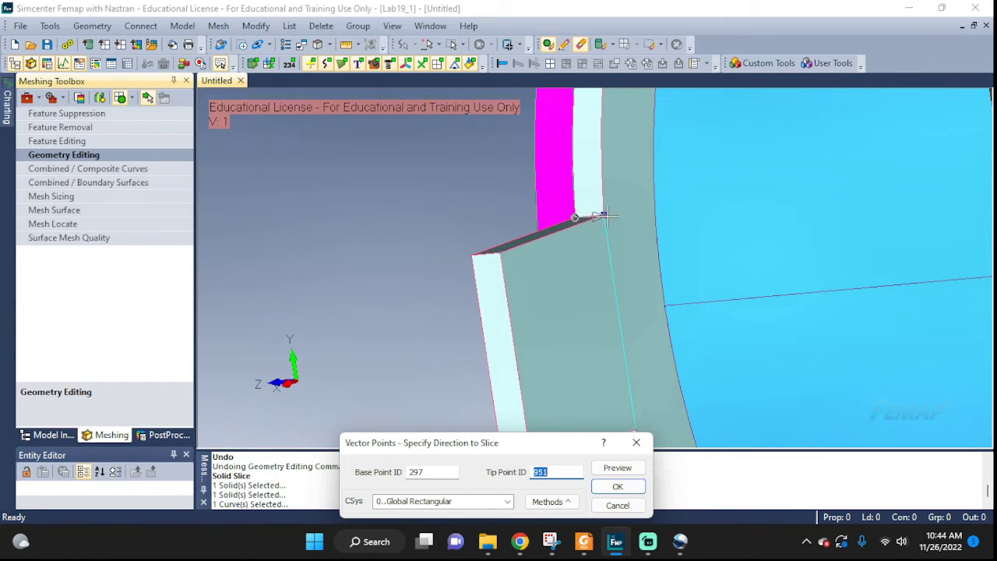
pyautogui.click(604, 217)
pyautogui.scroll(-2, 635, 296)
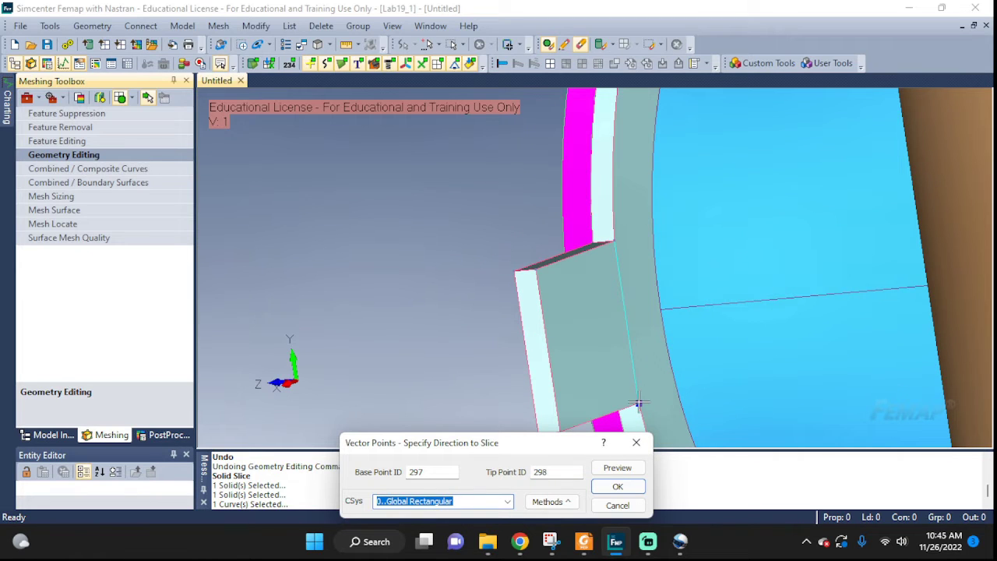
pyautogui.click(617, 486)
pyautogui.moveTo(631, 248); pyautogui.dragTo(614, 350, button='middle')
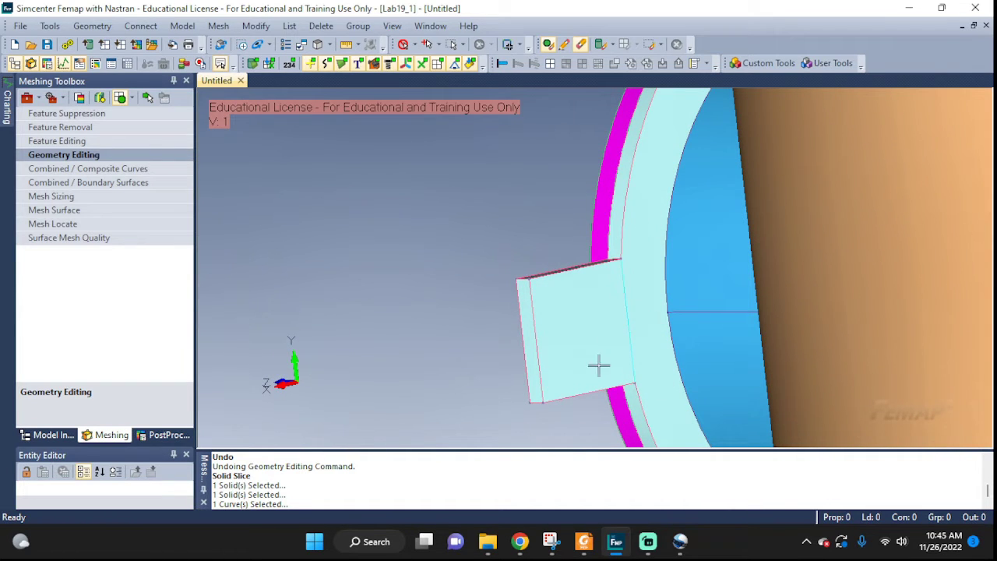
# - Delete the sliced-off rectangular tab solid from the side manway flange
pyautogui.click(321, 25)
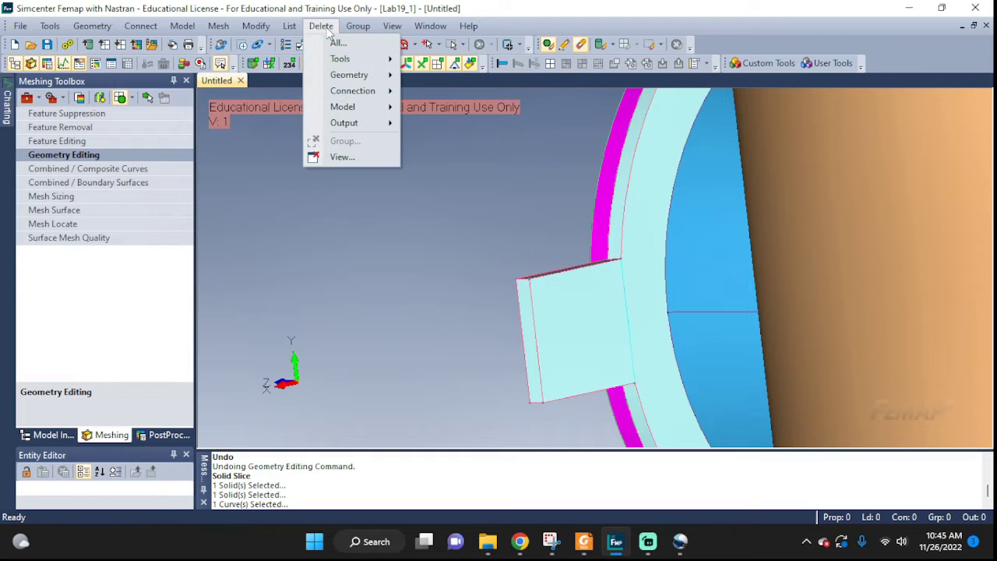
pyautogui.moveTo(349, 75)
pyautogui.click(444, 143)
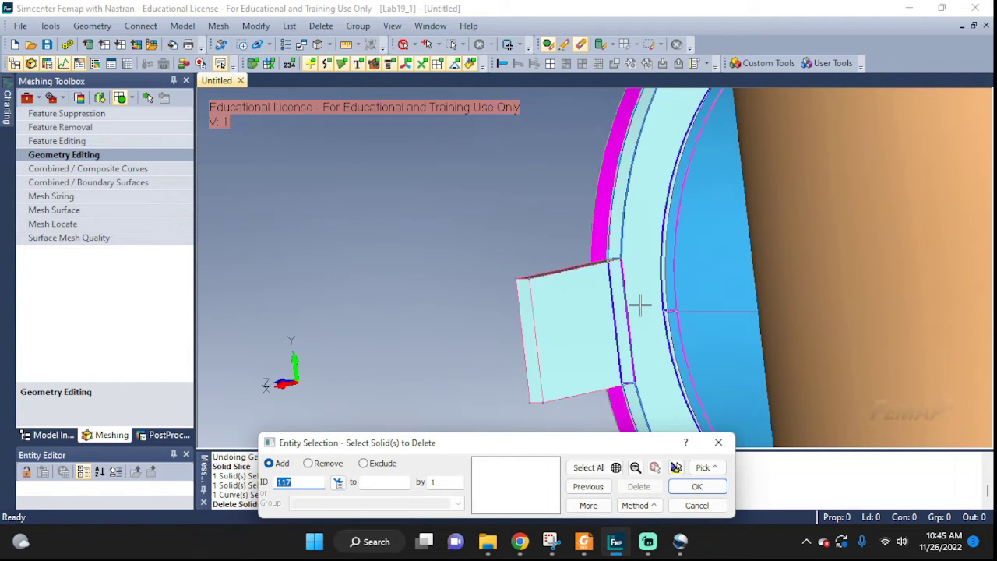
pyautogui.click(586, 310)
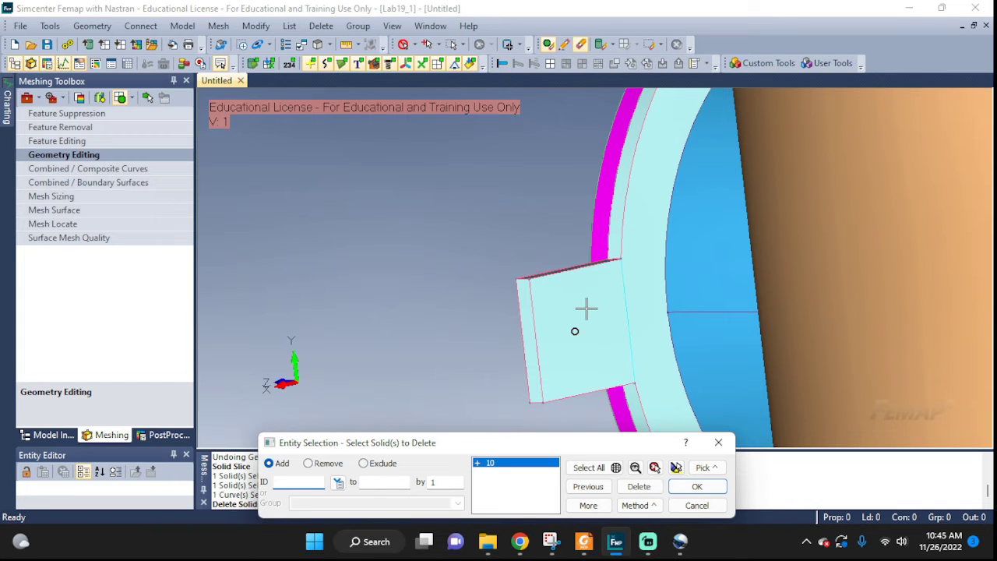
pyautogui.click(676, 468)
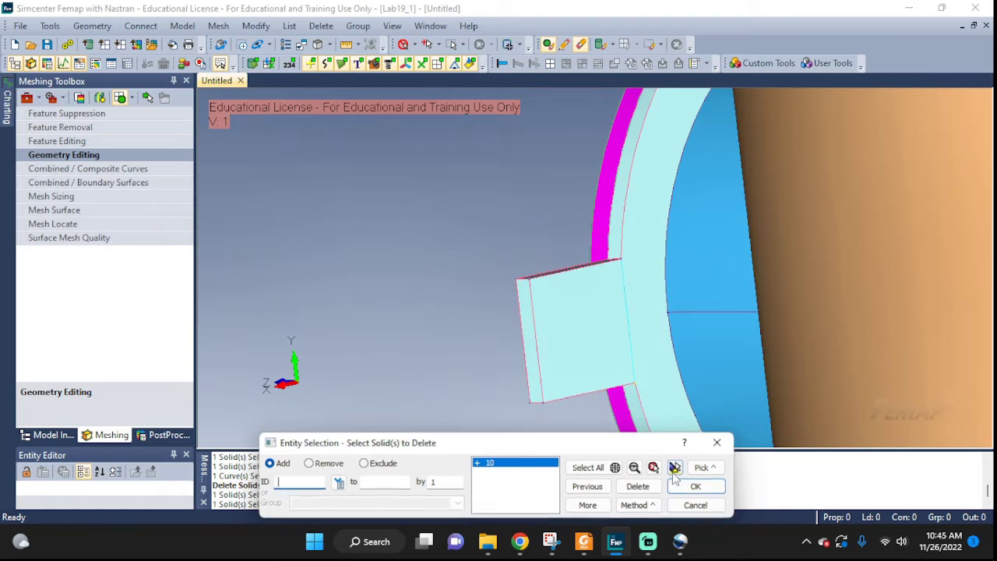
pyautogui.click(696, 486)
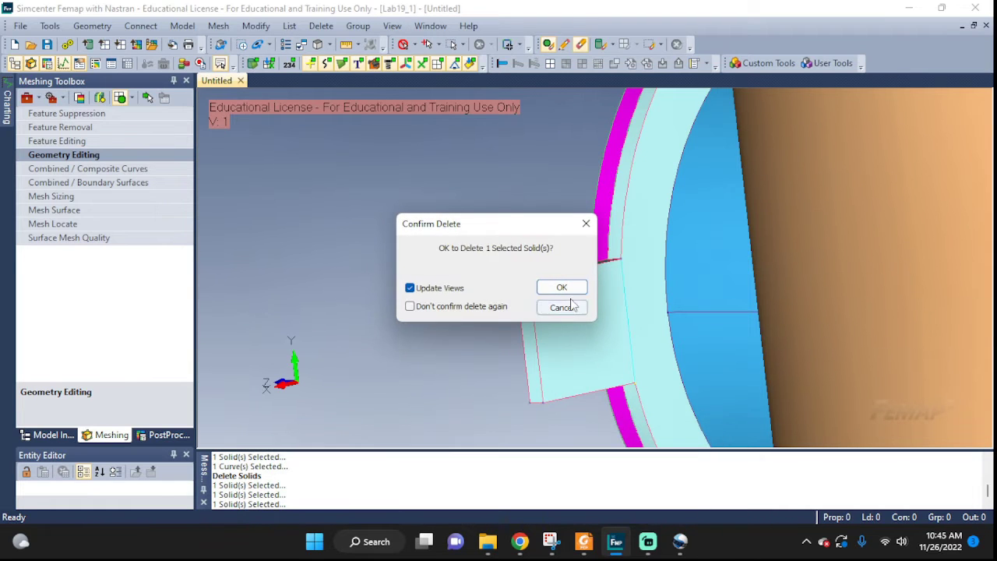
pyautogui.click(562, 288)
pyautogui.scroll(3, 806, 338)
pyautogui.scroll(-3, 750, 314)
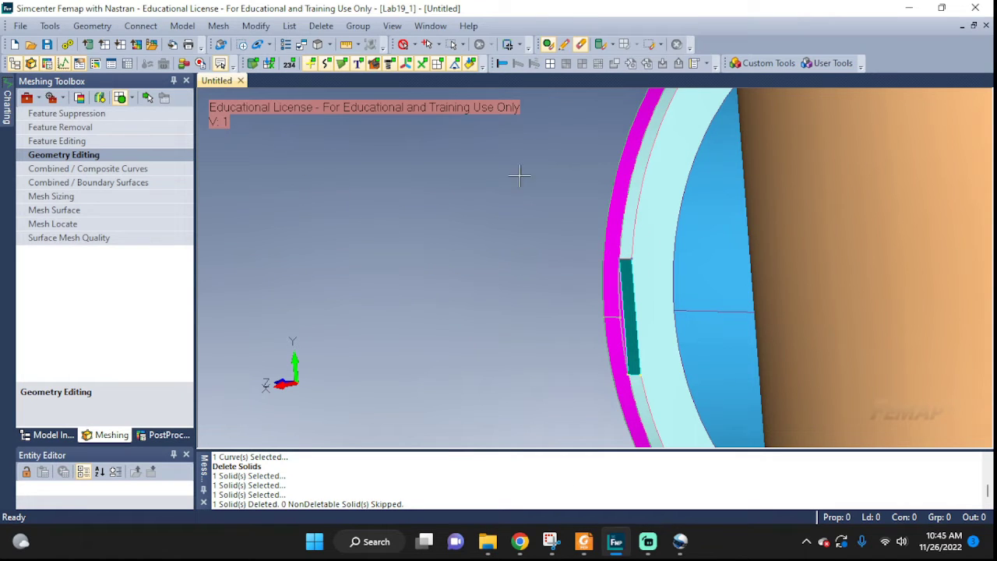
# - Remove the flat cut face left on the flange's rim using Feature Removal with the Blends feature type
pyautogui.click(53, 128)
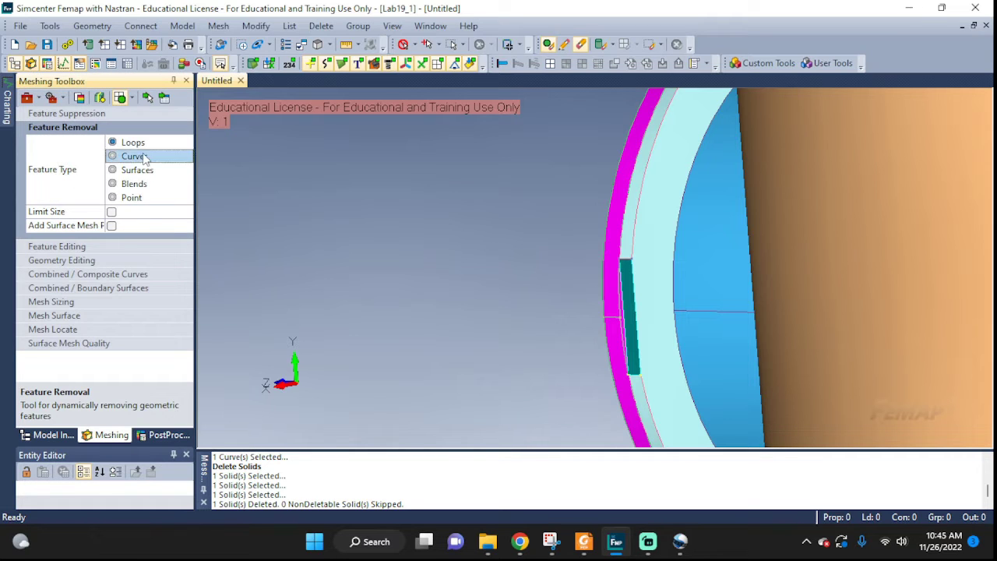
pyautogui.click(113, 184)
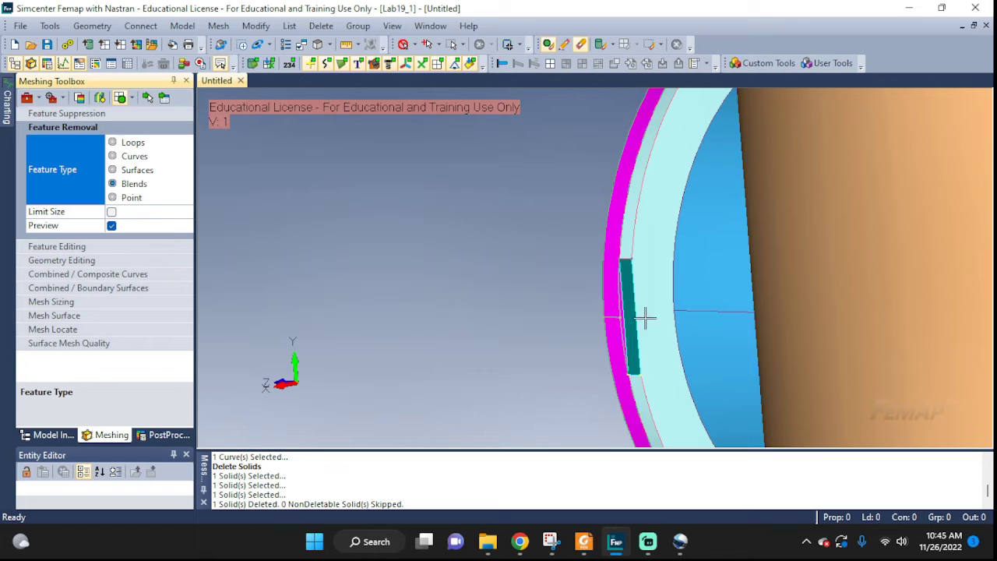
pyautogui.click(165, 99)
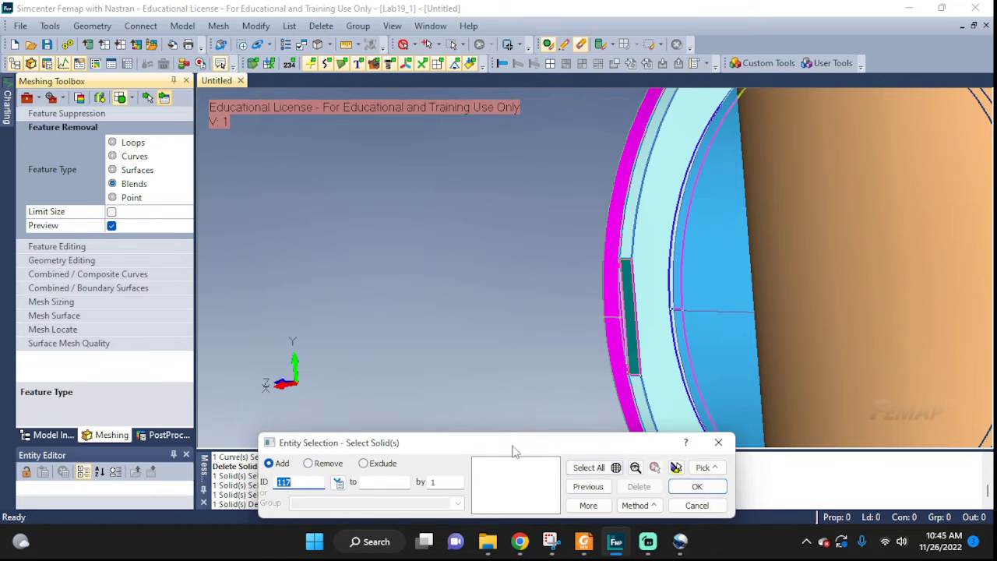
pyautogui.moveTo(510, 444); pyautogui.dragTo(404, 372)
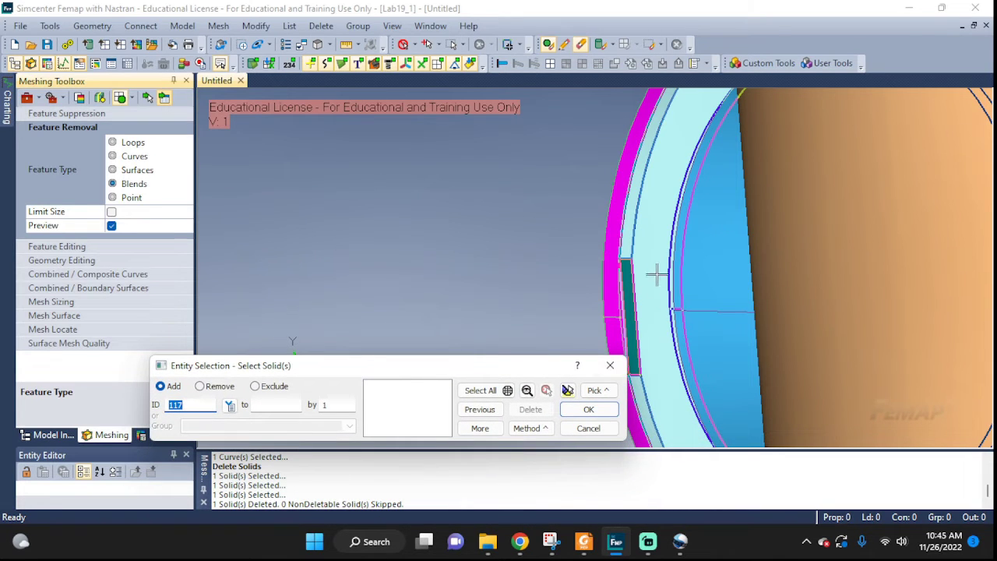
pyautogui.click(610, 393)
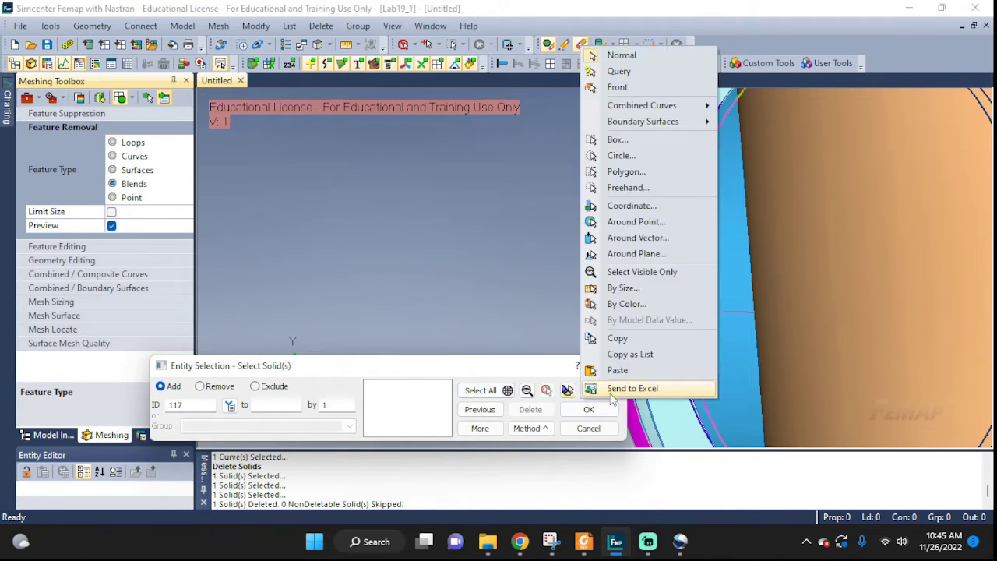
pyautogui.click(616, 87)
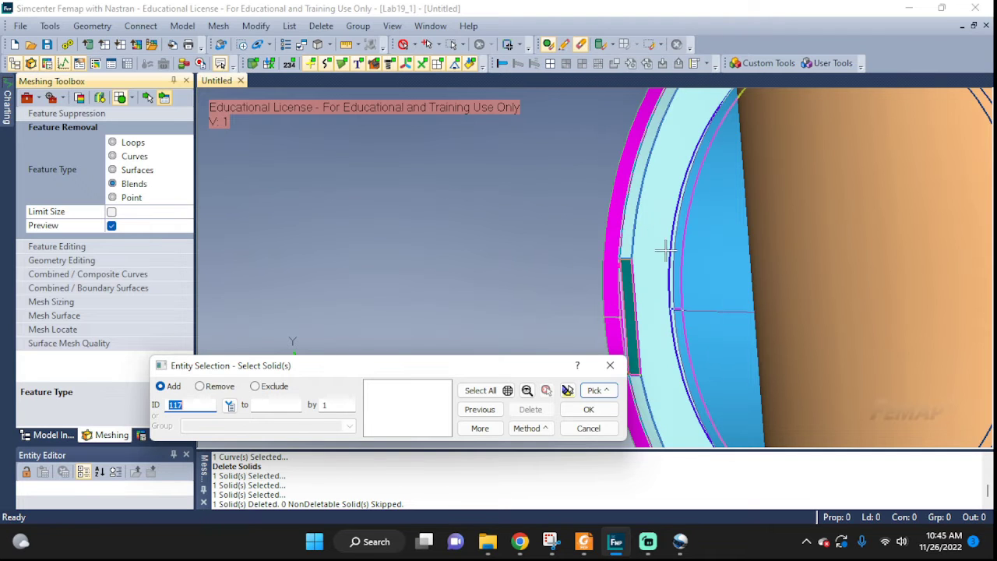
pyautogui.click(642, 265)
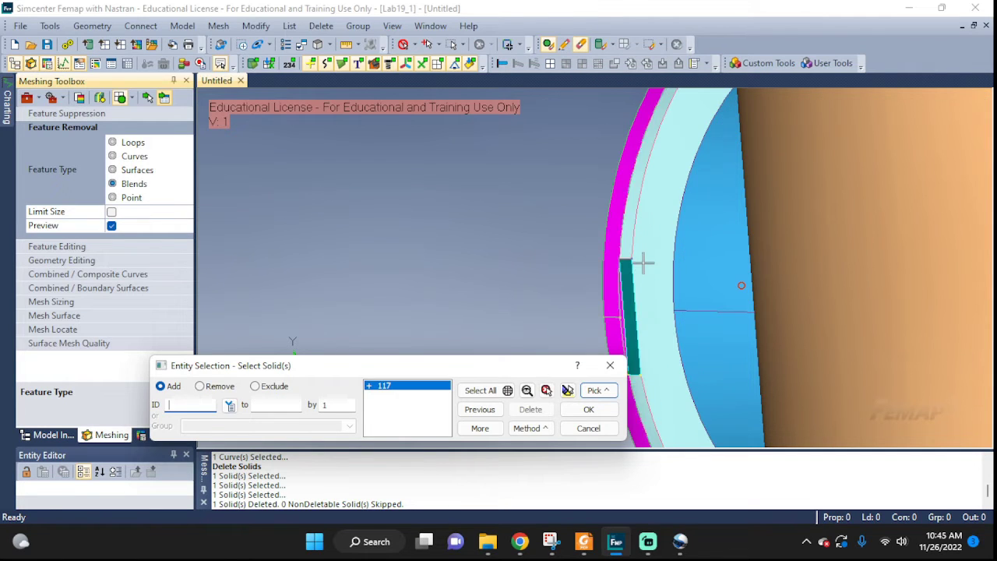
pyautogui.click(587, 409)
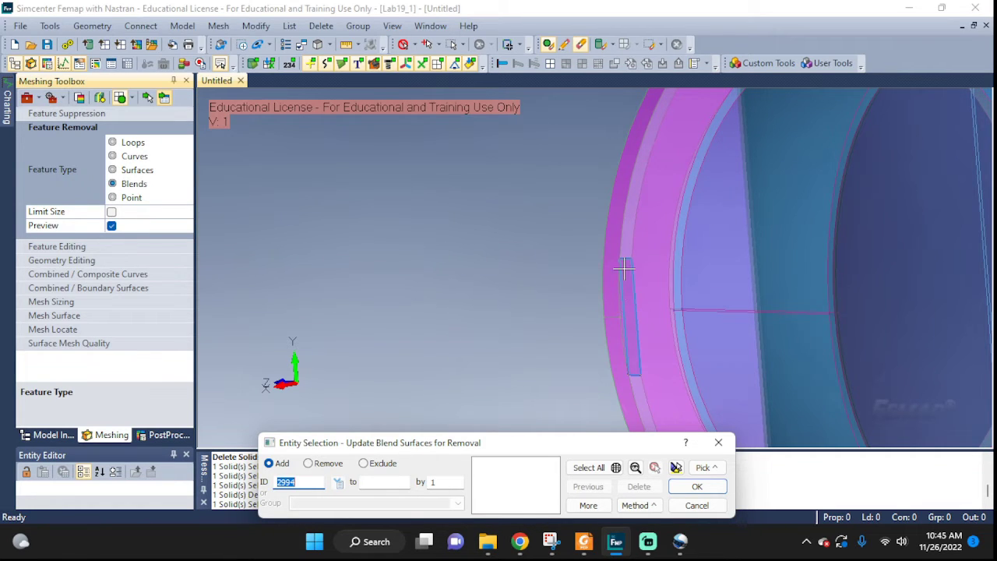
pyautogui.click(636, 354)
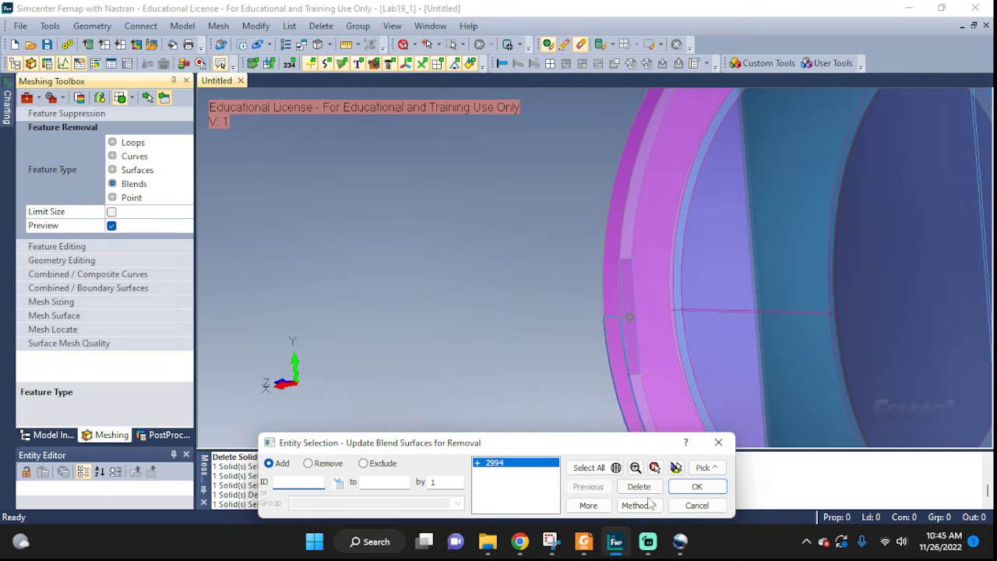
pyautogui.click(693, 487)
pyautogui.moveTo(646, 381); pyautogui.dragTo(835, 387, button='middle')
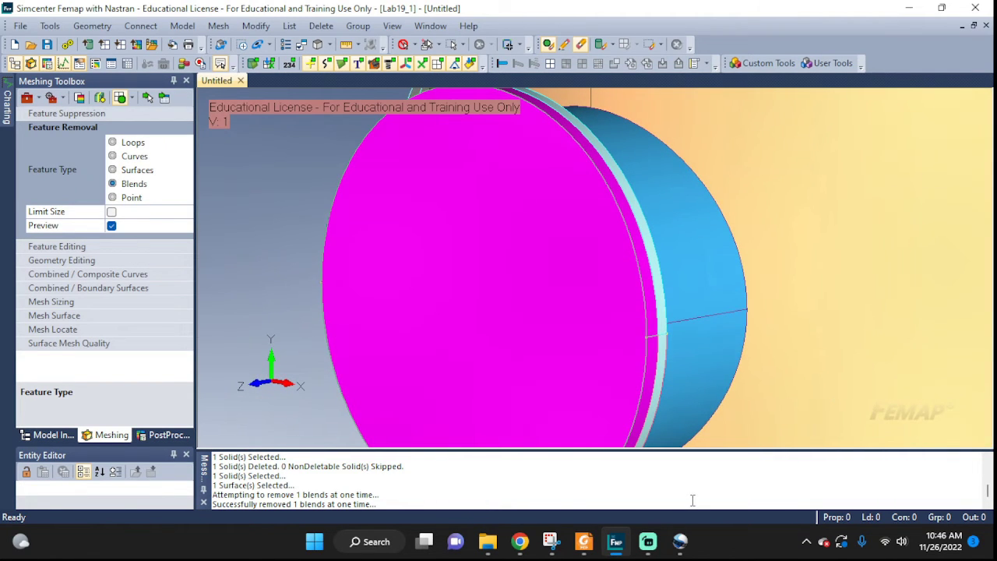
# - Review the whole vessel and check the saved Lab19 model files in File Explorer
pyautogui.scroll(-5, 683, 339)
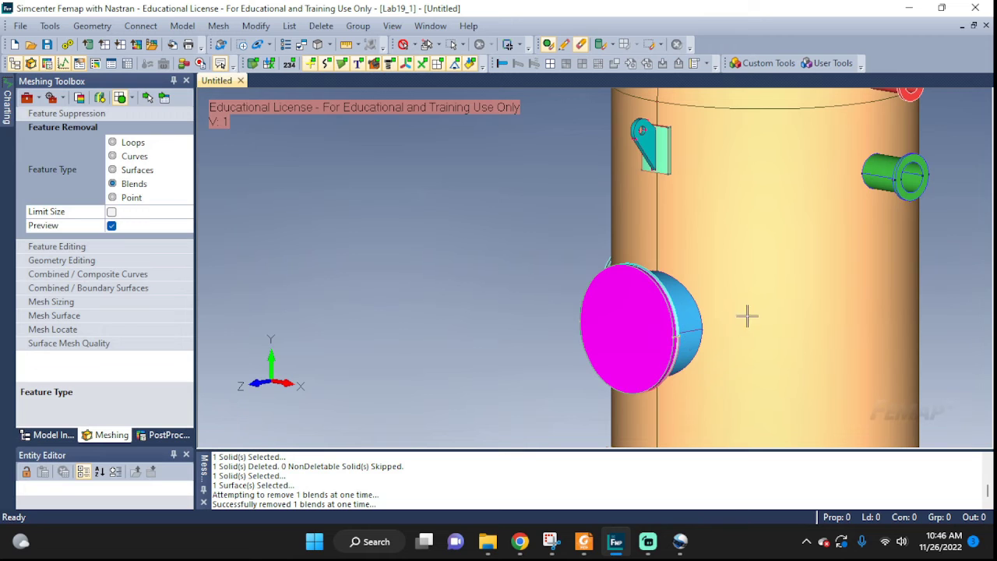
pyautogui.scroll(-3, 747, 315)
pyautogui.moveTo(745, 316); pyautogui.dragTo(745, 359, button='middle')
pyautogui.moveTo(807, 347); pyautogui.dragTo(690, 334, button='middle')
pyautogui.moveTo(487, 543)
pyautogui.click(406, 479)
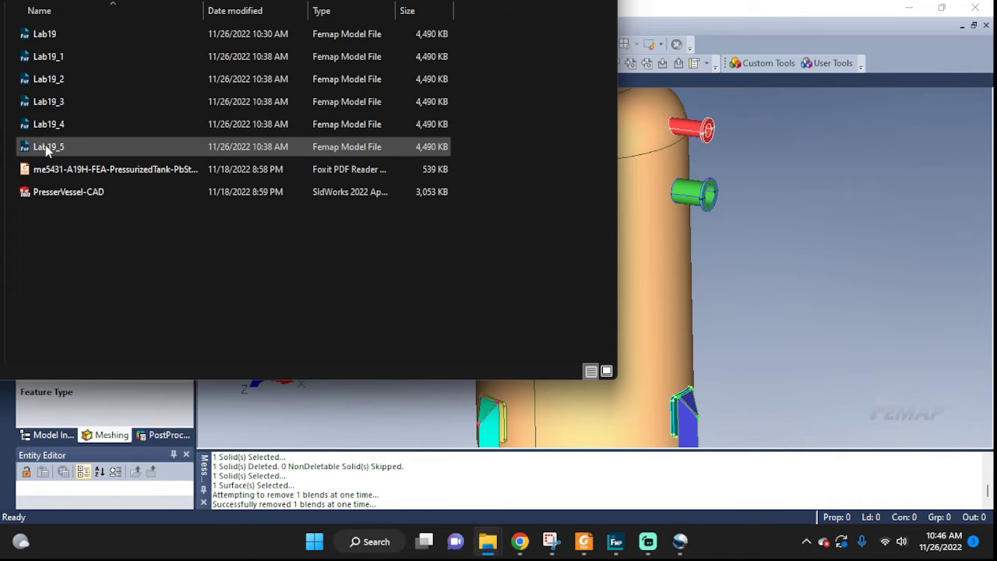
pyautogui.moveTo(65, 153)
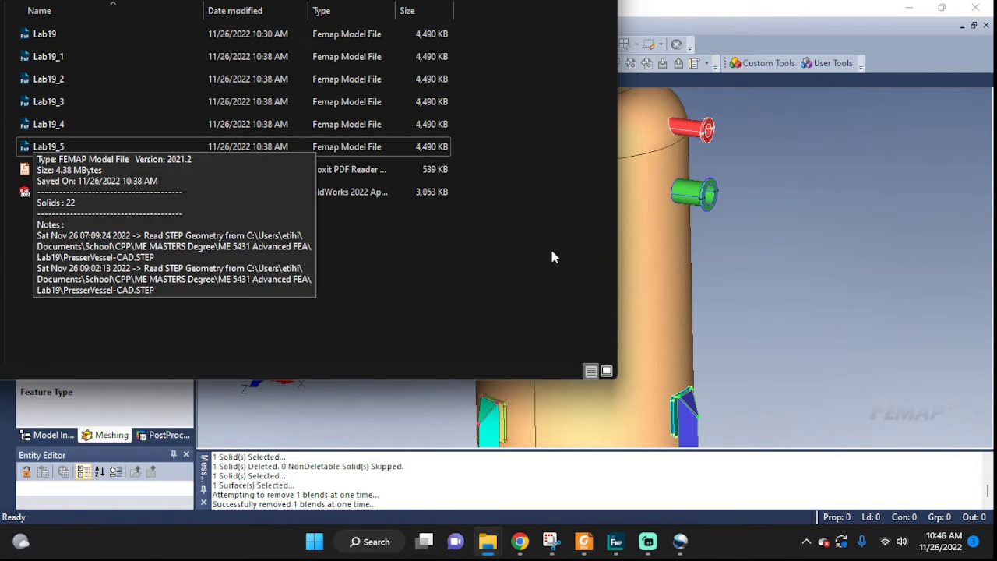
pyautogui.click(731, 12)
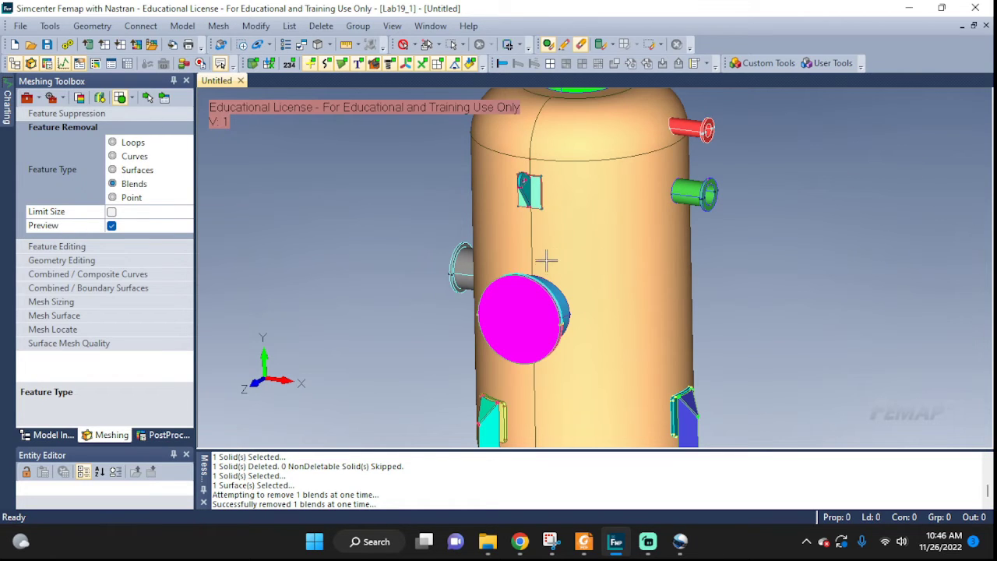
pyautogui.click(424, 468)
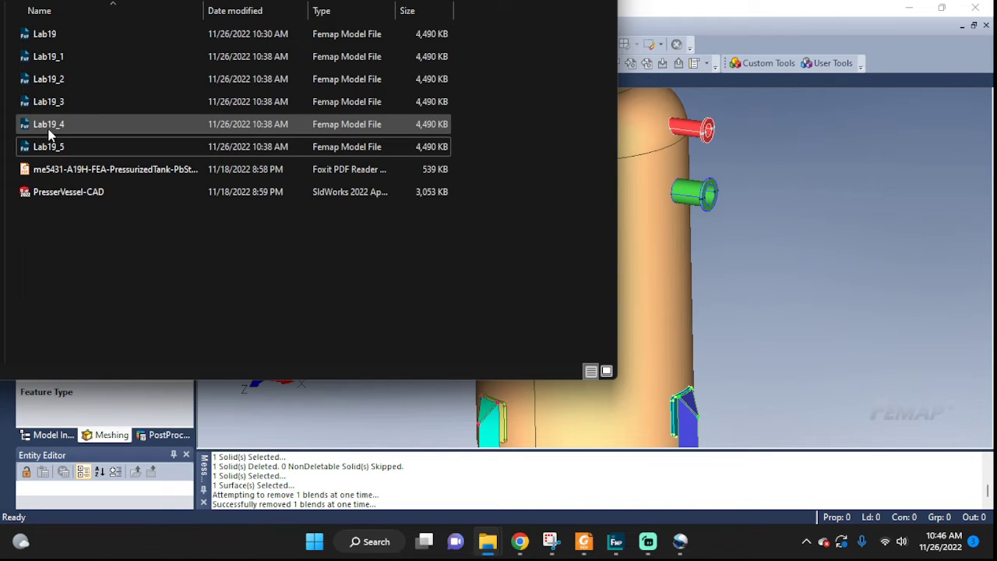
# - Finish checking the numbered Lab19 model files and switch back to the vessel model in Femap
pyautogui.moveTo(48, 135)
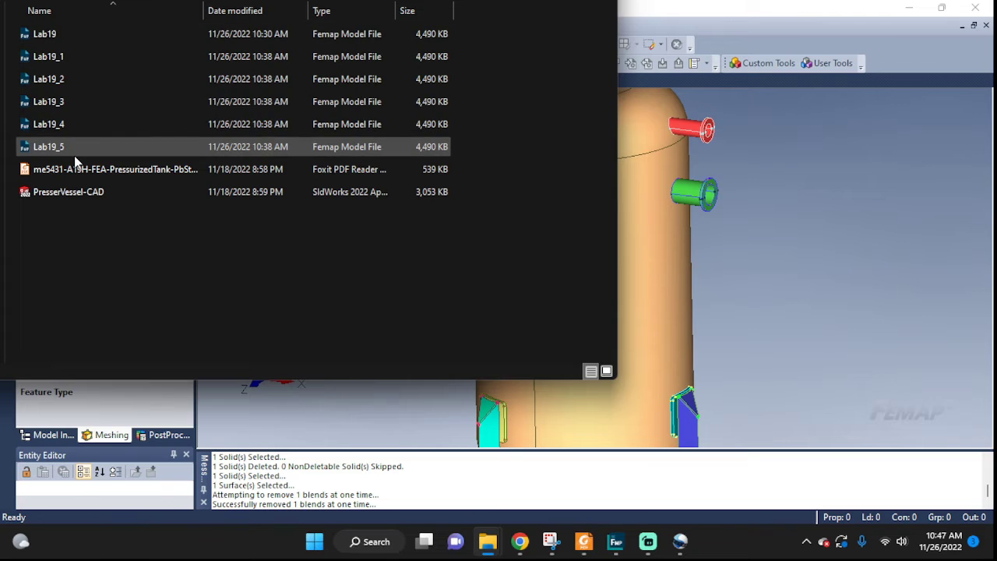
pyautogui.click(743, 8)
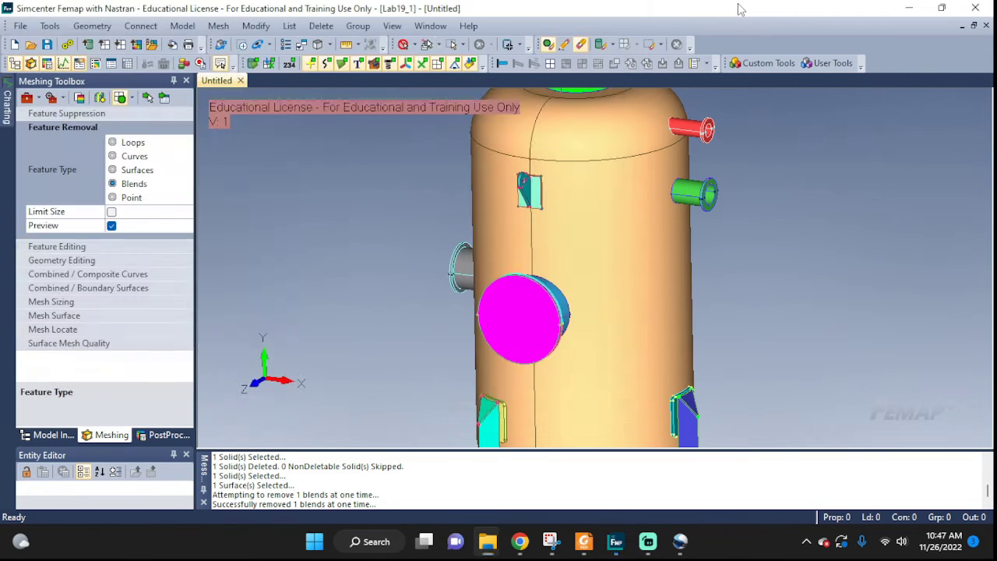
pyautogui.scroll(-2, 553, 265)
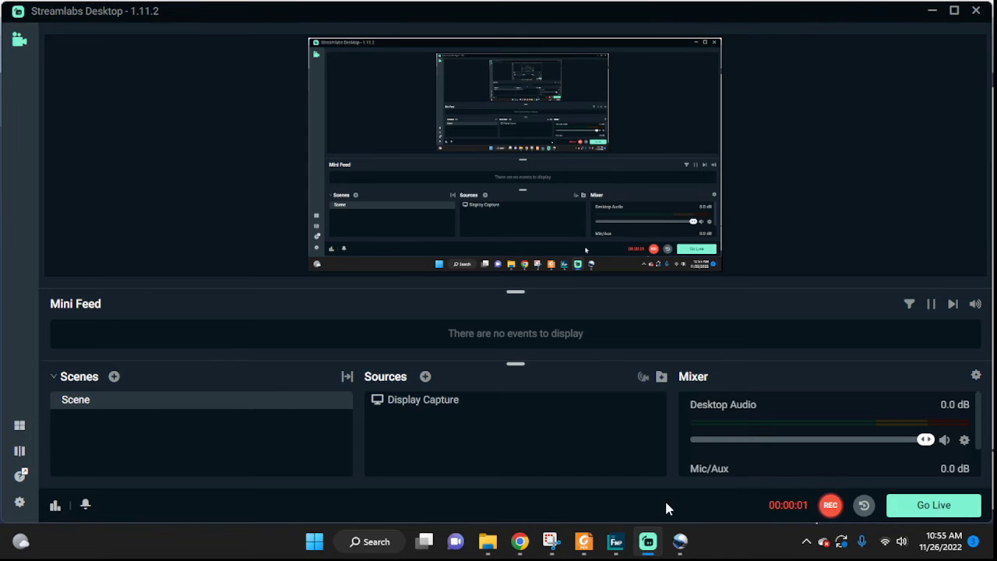
# - Switch to Femap and examine the rounded pad corners and small blends where the support legs meet the vessel
pyautogui.click(626, 547)
pyautogui.scroll(5, 704, 379)
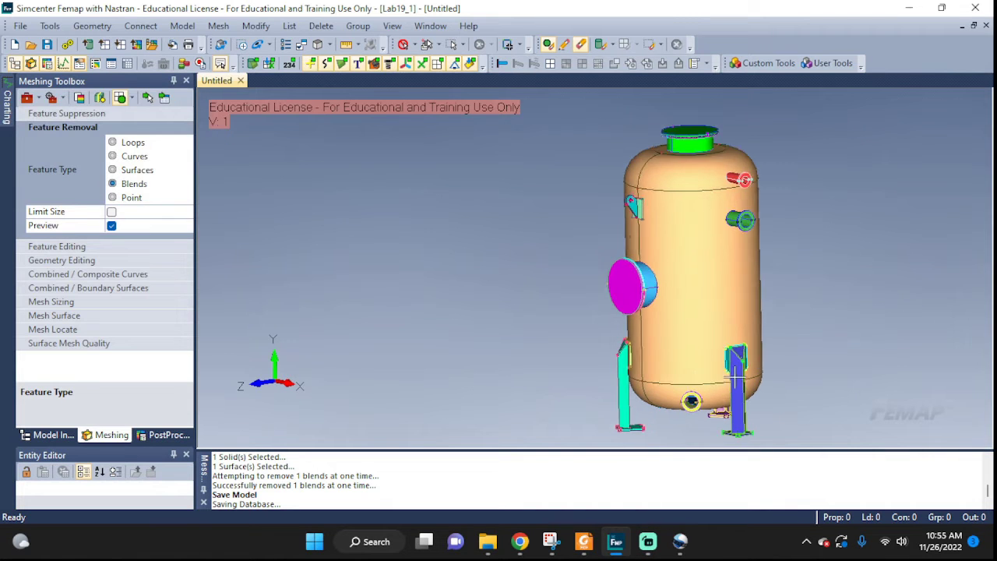
pyautogui.scroll(3, 689, 336)
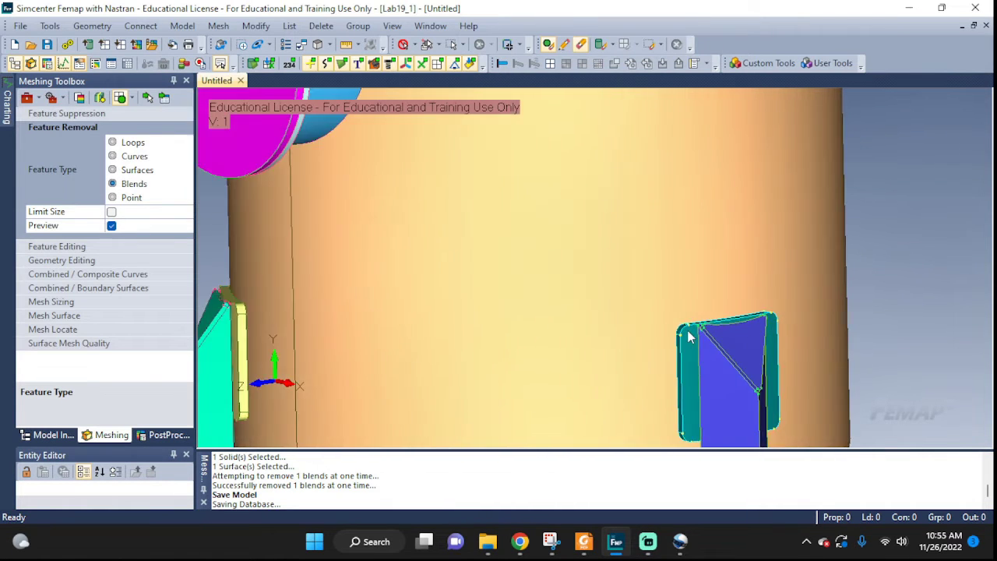
pyautogui.moveTo(688, 337); pyautogui.dragTo(783, 301, button='middle')
pyautogui.scroll(5, 732, 381)
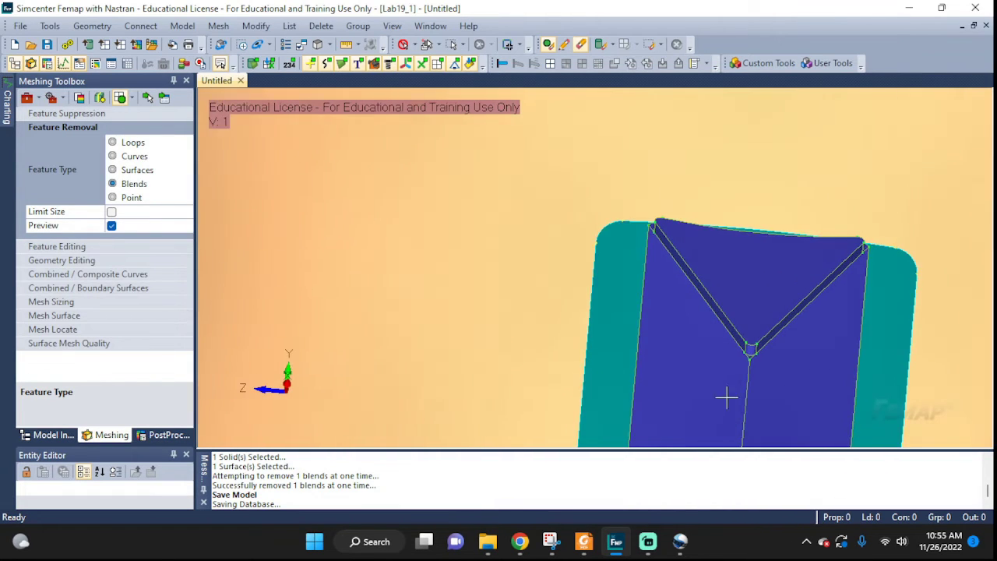
pyautogui.scroll(-2, 749, 357)
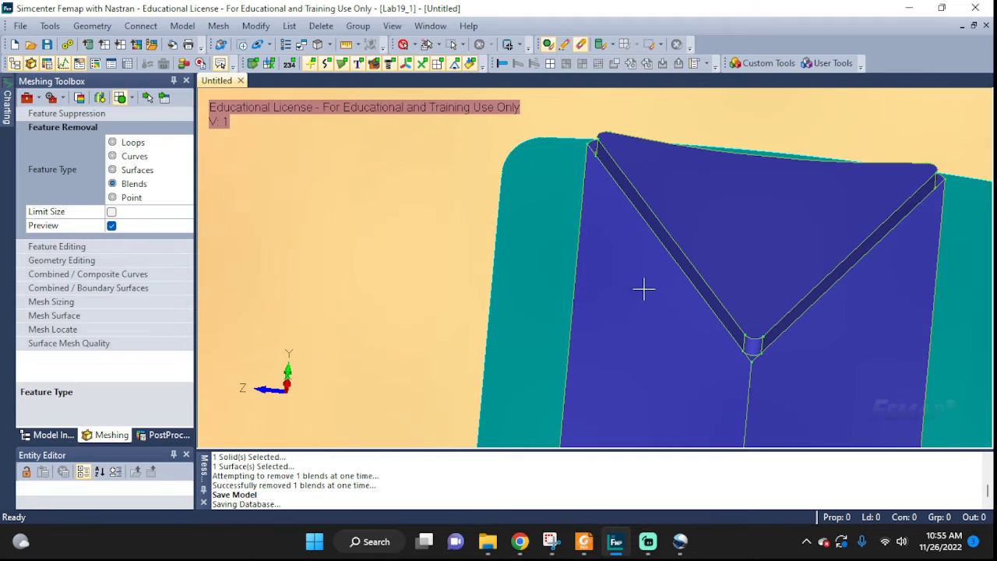
pyautogui.moveTo(643, 290); pyautogui.dragTo(599, 166, button='middle')
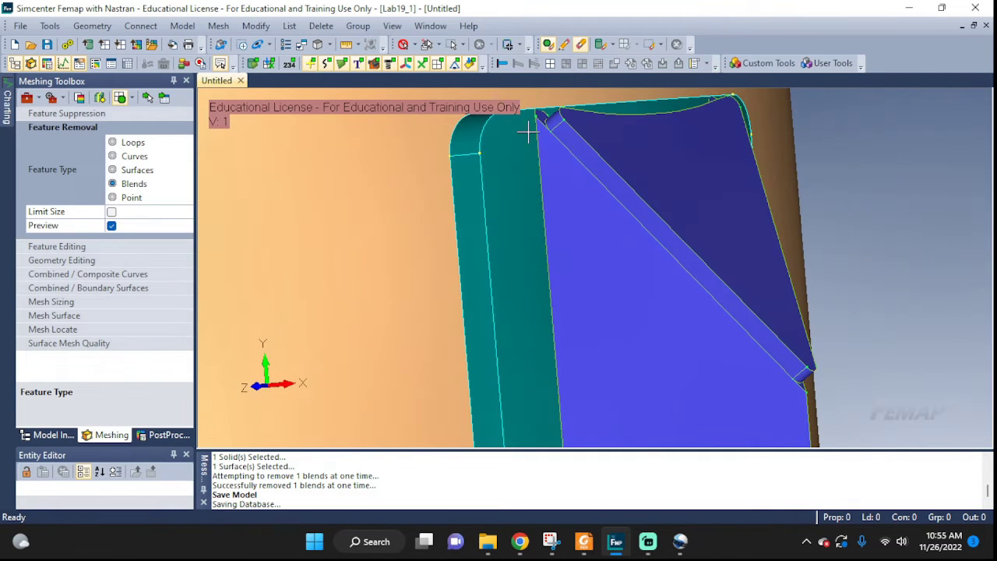
pyautogui.scroll(-6, 536, 180)
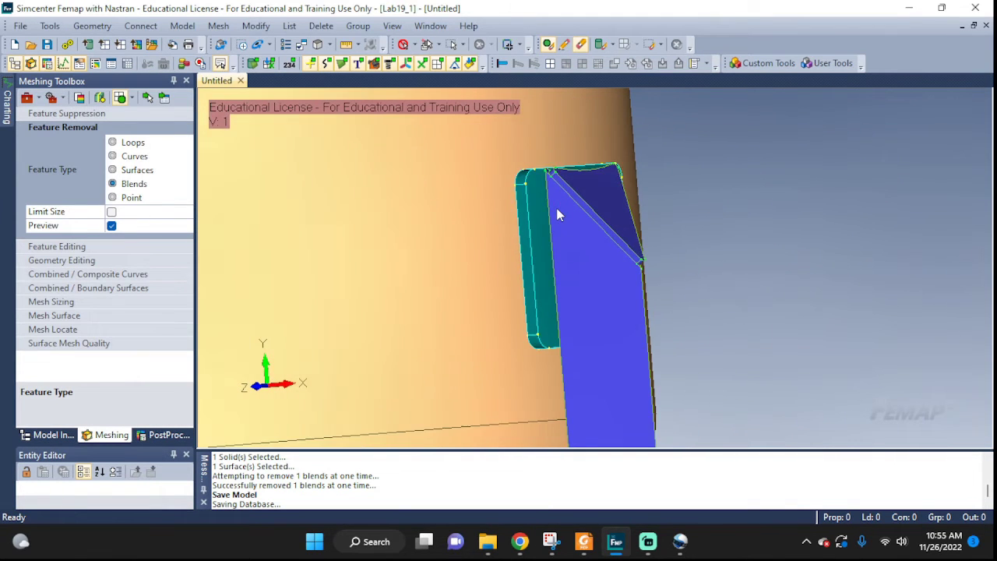
pyautogui.scroll(-3, 558, 215)
pyautogui.moveTo(423, 229); pyautogui.dragTo(436, 248, button='middle')
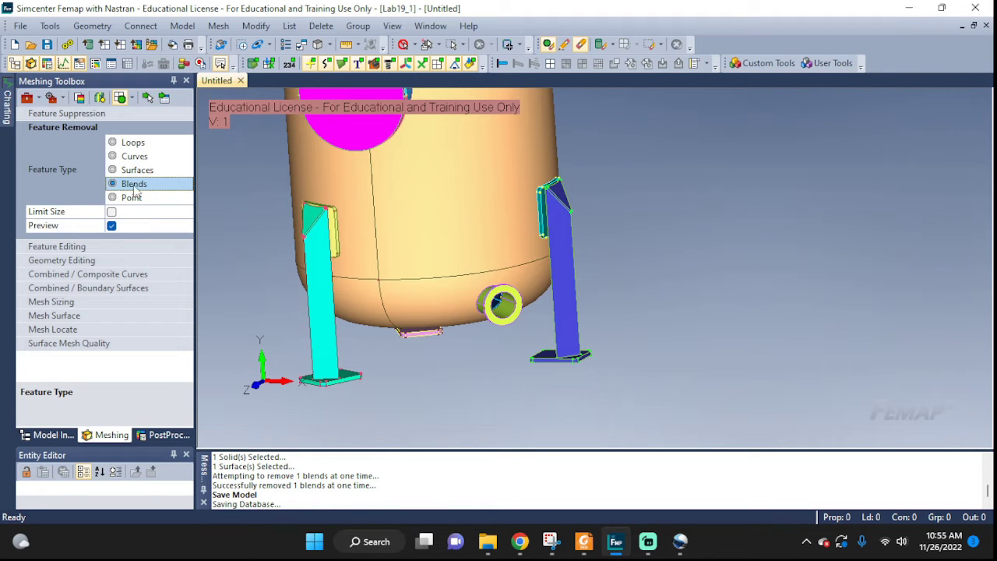
# - Try to remove the blends from all solids at once using Feature Removal with the Blends feature type, accepting every detected surface
pyautogui.scroll(-2, 419, 259)
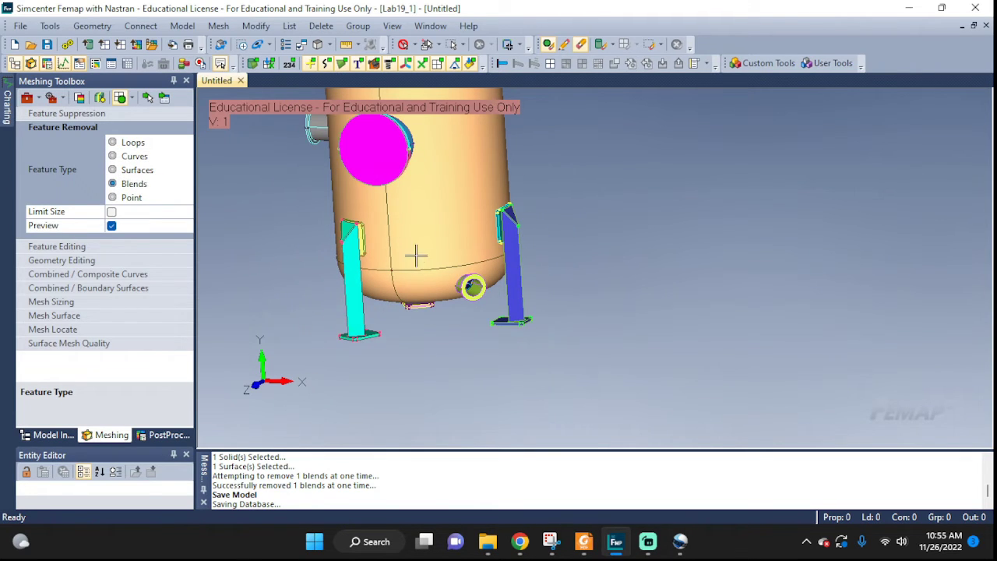
pyautogui.click(162, 99)
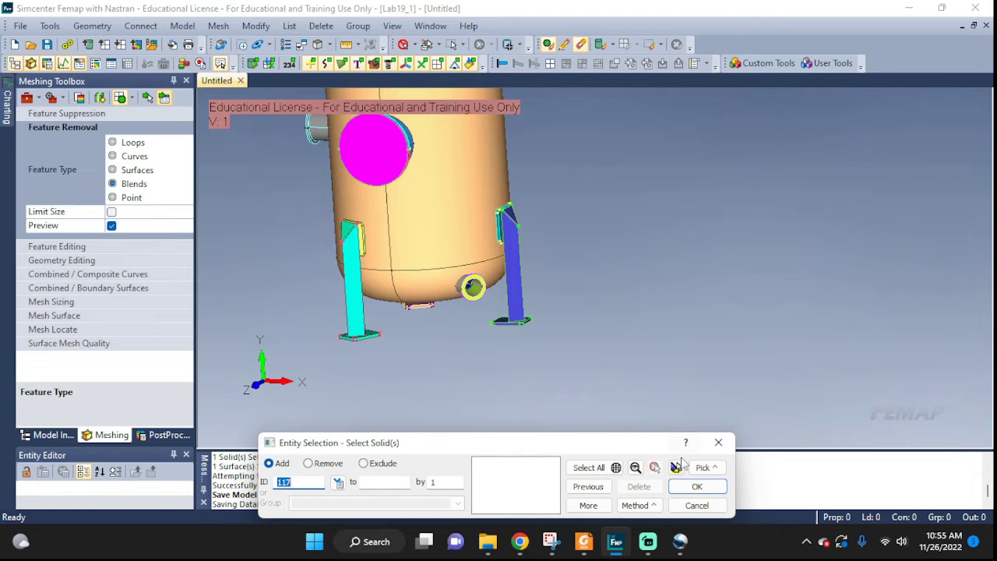
pyautogui.click(622, 471)
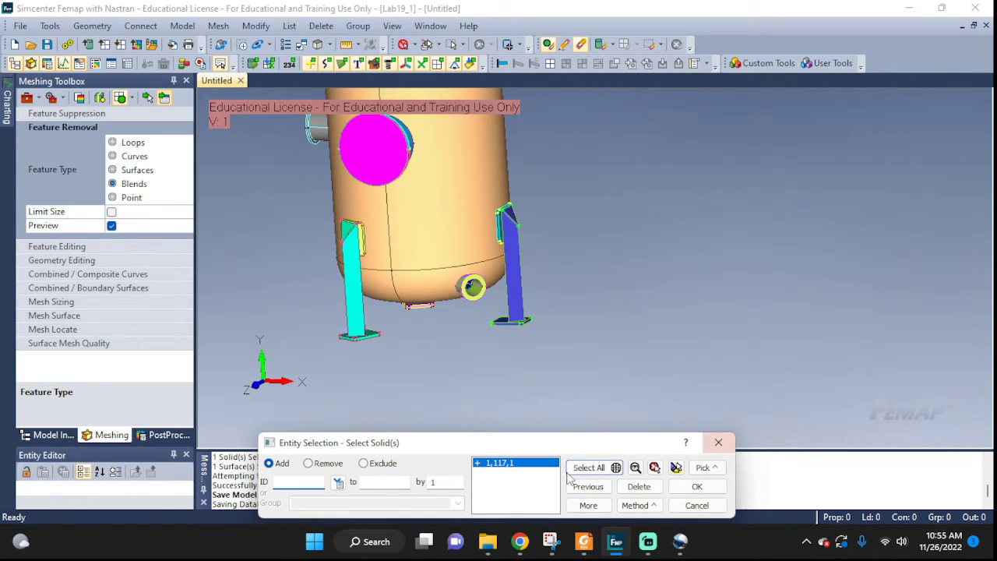
pyautogui.scroll(3, 556, 307)
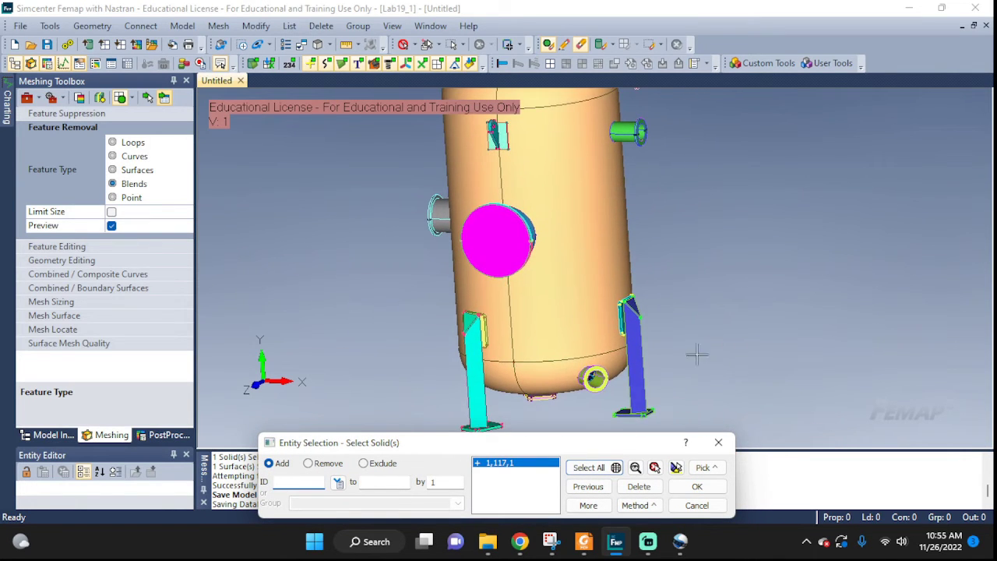
pyautogui.click(693, 487)
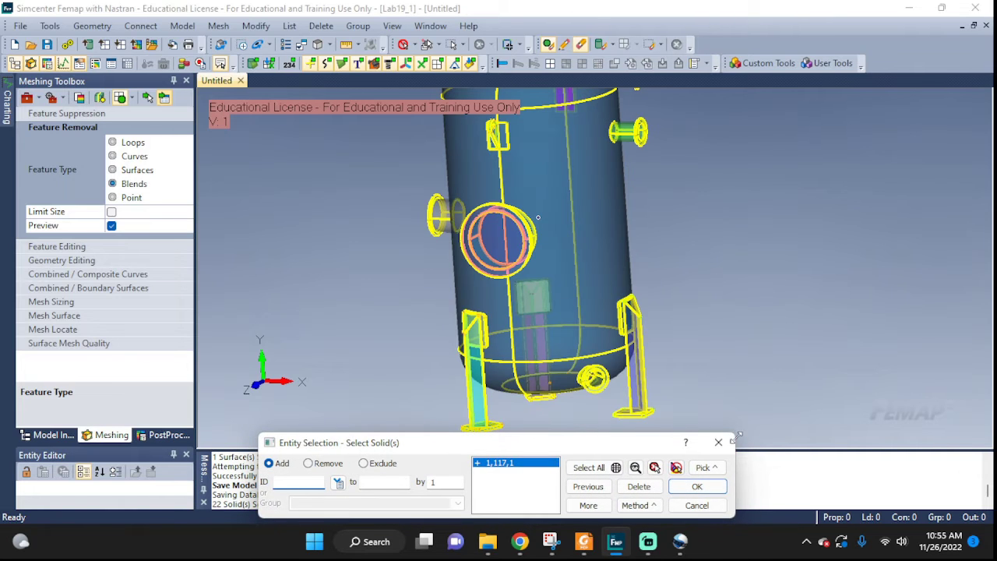
pyautogui.click(693, 487)
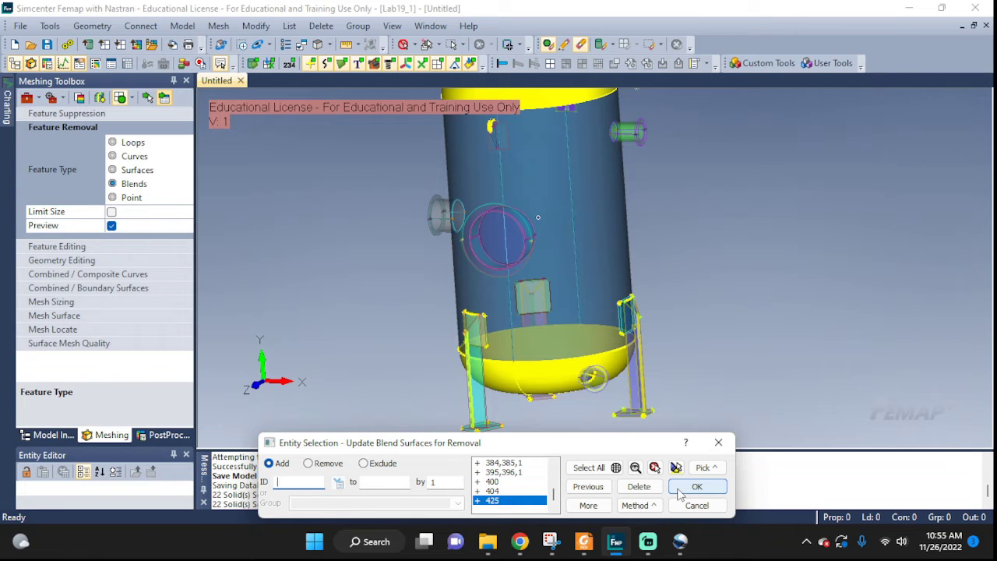
pyautogui.click(695, 487)
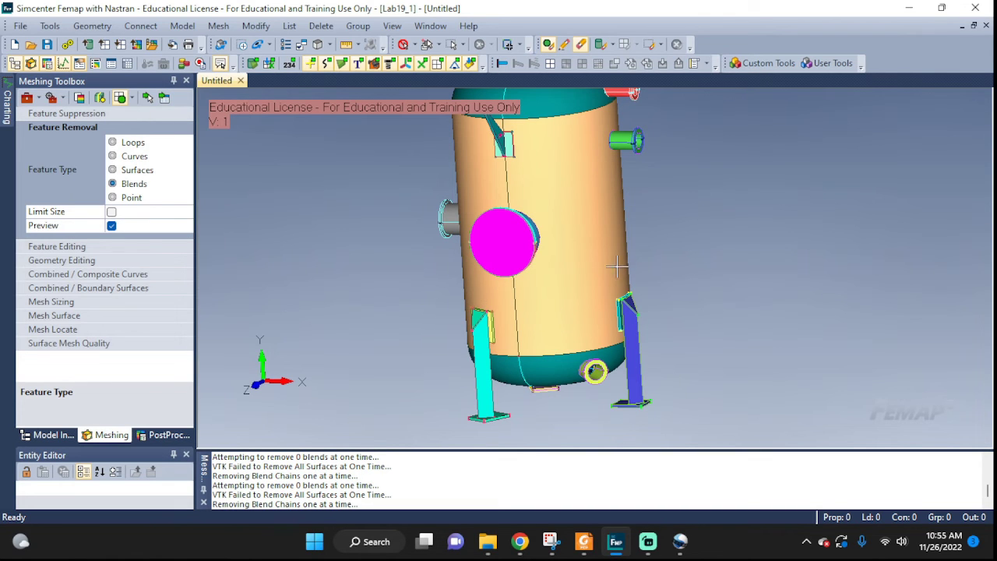
# - Examine the upper ends of the support legs and their pads after the blend removal
pyautogui.scroll(-3, 621, 257)
pyautogui.scroll(5, 637, 260)
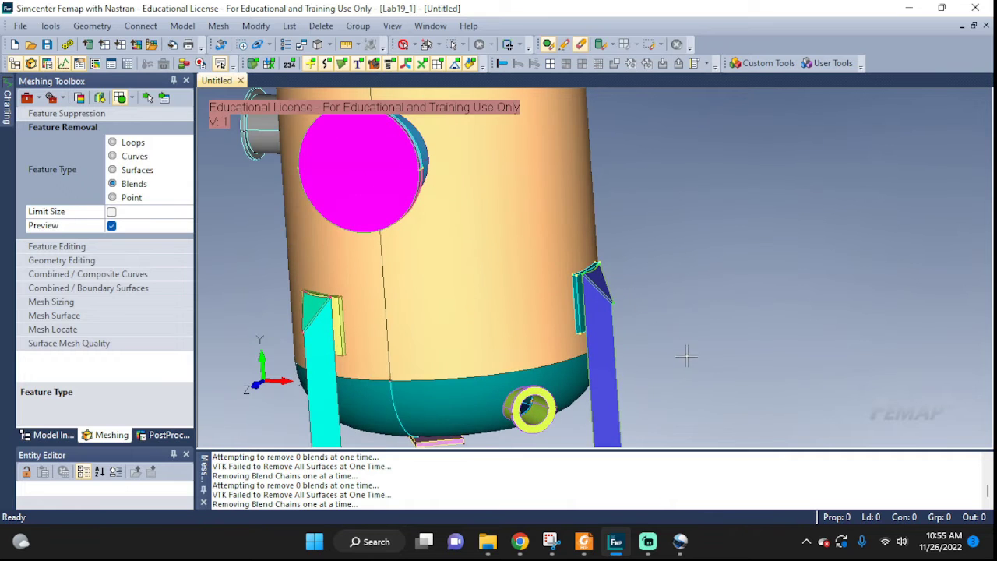
pyautogui.moveTo(685, 349)
pyautogui.mouseDown(button='middle')
pyautogui.moveTo(703, 315)
pyautogui.moveTo(688, 337)
pyautogui.mouseUp(button='middle')
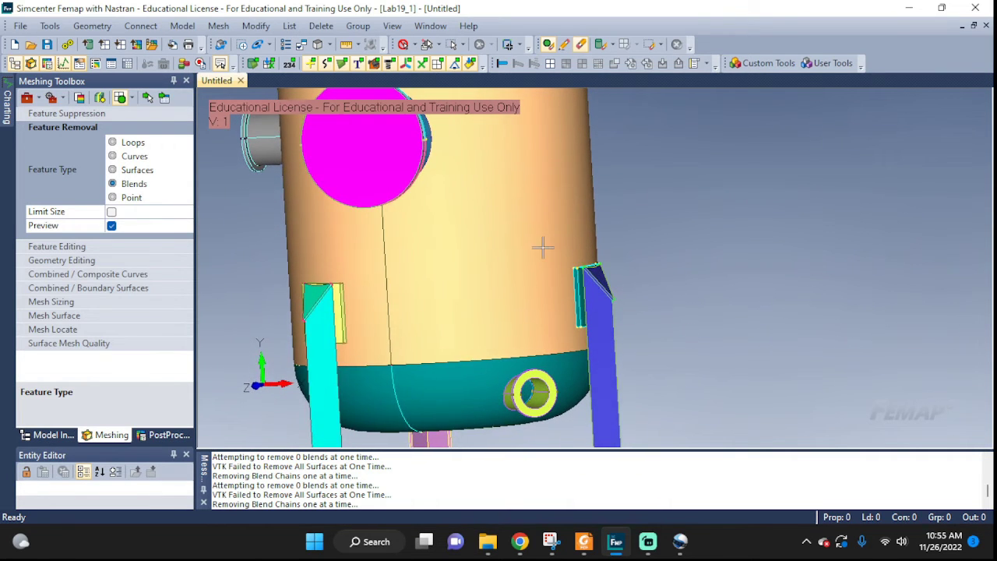
pyautogui.scroll(6, 561, 257)
pyautogui.scroll(6, 612, 297)
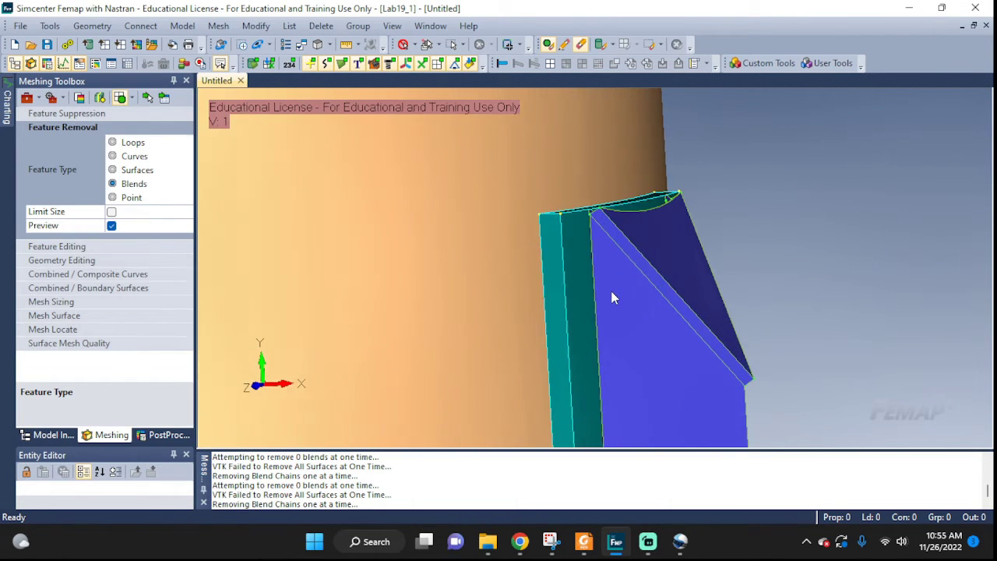
pyautogui.moveTo(633, 305); pyautogui.dragTo(657, 353, button='middle')
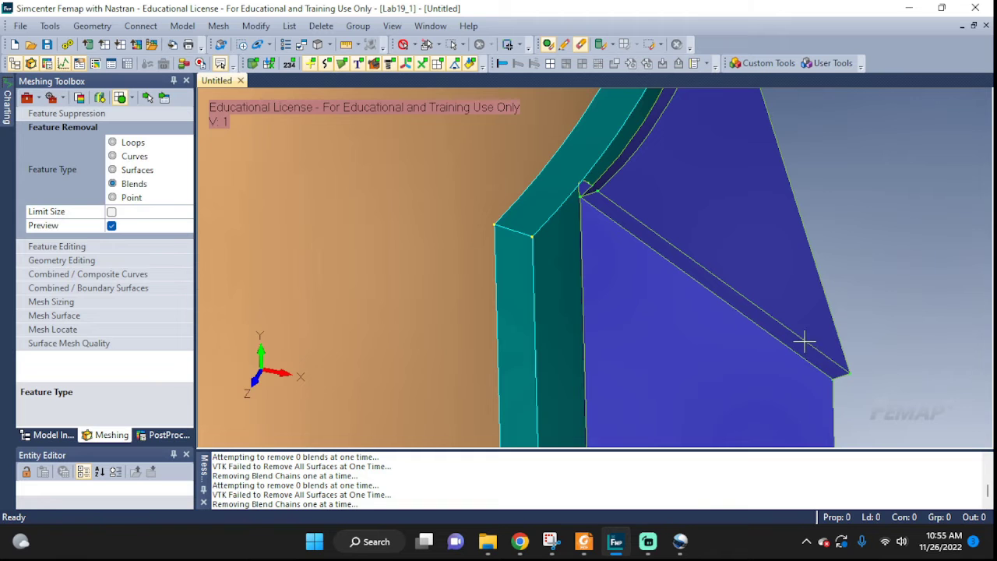
pyautogui.moveTo(773, 197); pyautogui.dragTo(633, 225, button='middle')
pyautogui.scroll(-5, 656, 319)
# - Examine the vessel's upper head, nozzles and both lifting lugs for changes caused by the blend removal
pyautogui.moveTo(956, 154); pyautogui.dragTo(708, 287, button='middle')
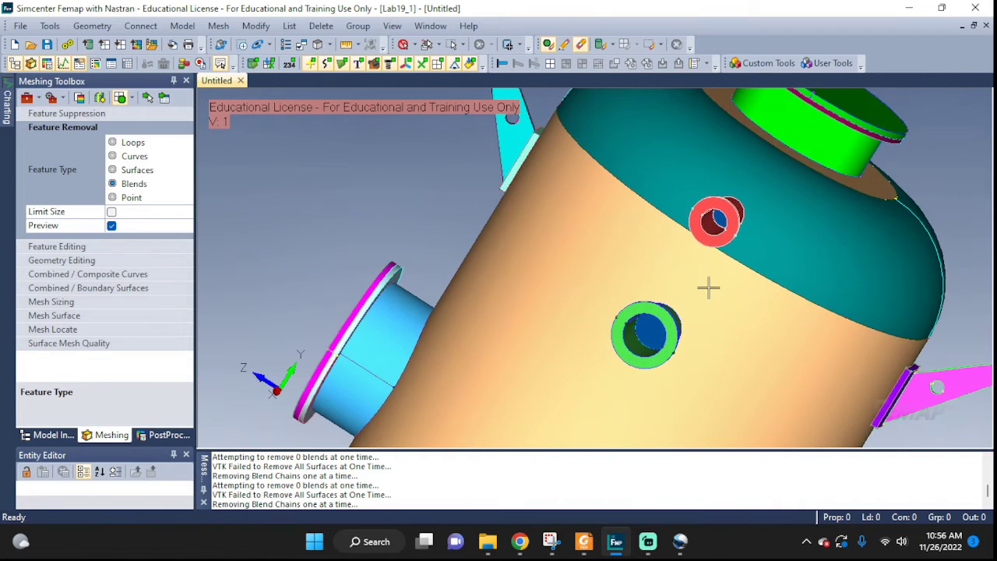
pyautogui.moveTo(768, 296); pyautogui.dragTo(654, 280, button='middle')
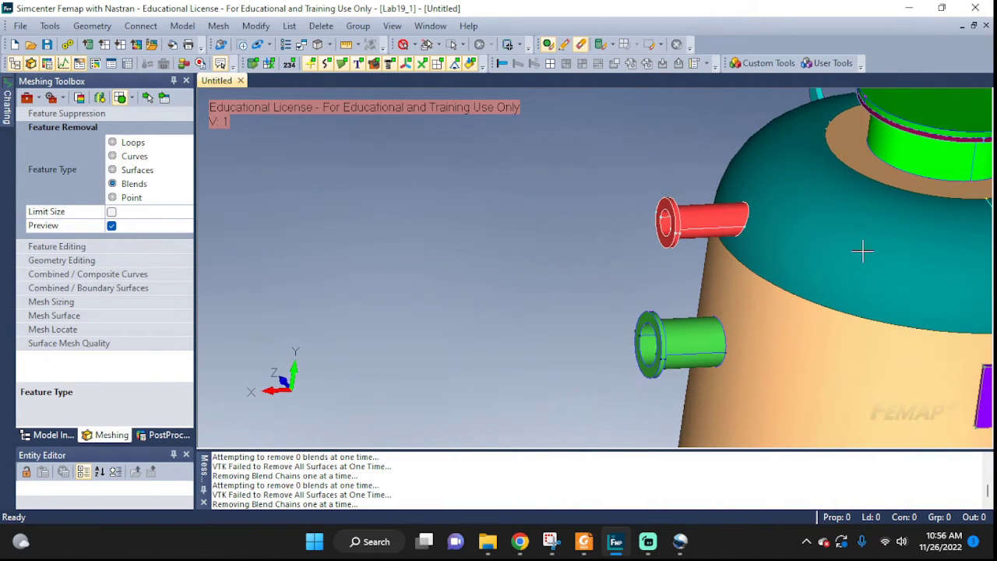
pyautogui.moveTo(869, 241); pyautogui.dragTo(754, 307, button='middle')
pyautogui.scroll(4, 764, 290)
pyautogui.moveTo(406, 277); pyautogui.dragTo(831, 334, button='middle')
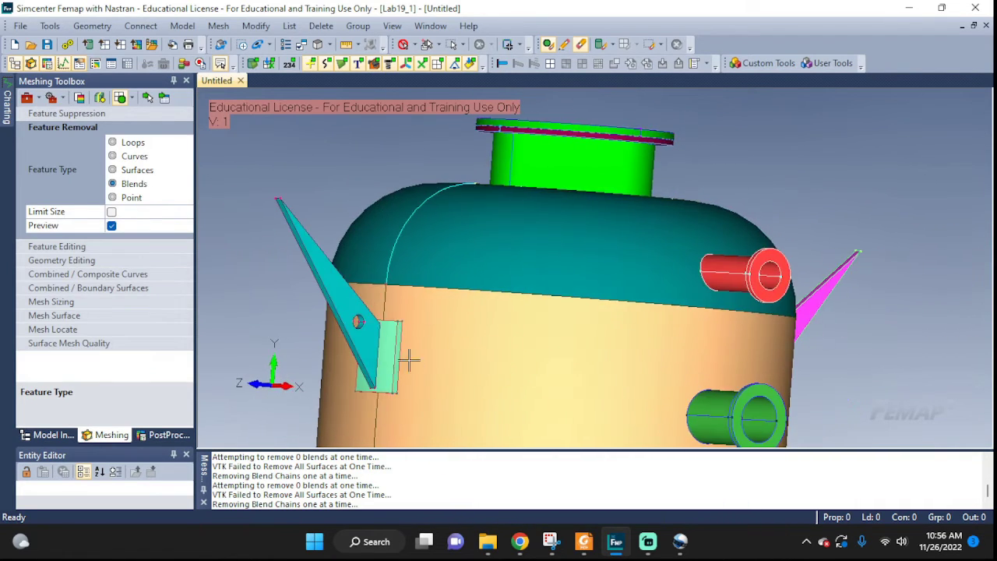
pyautogui.scroll(5, 411, 366)
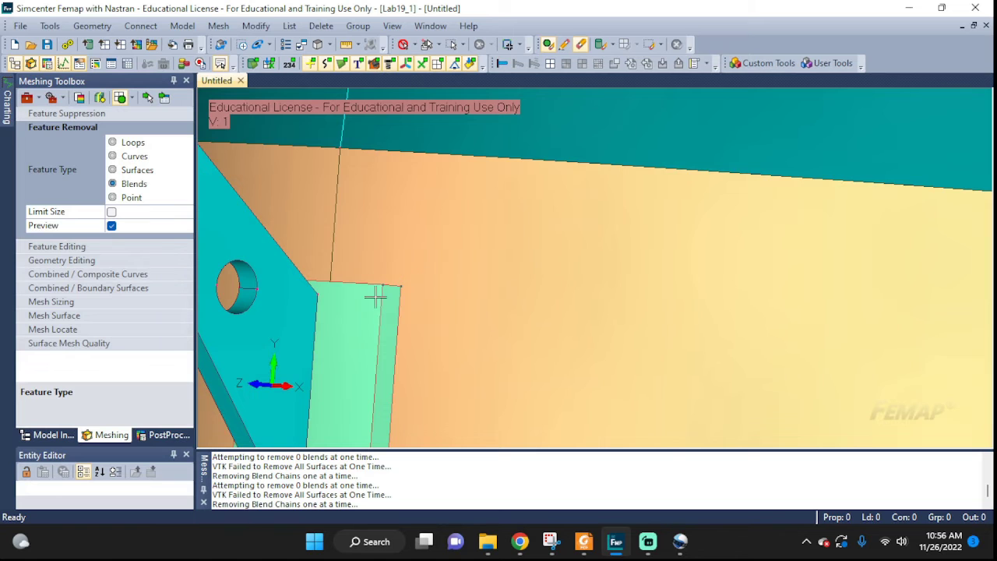
pyautogui.moveTo(337, 348); pyautogui.dragTo(653, 372, button='middle')
pyautogui.scroll(-3, 653, 371)
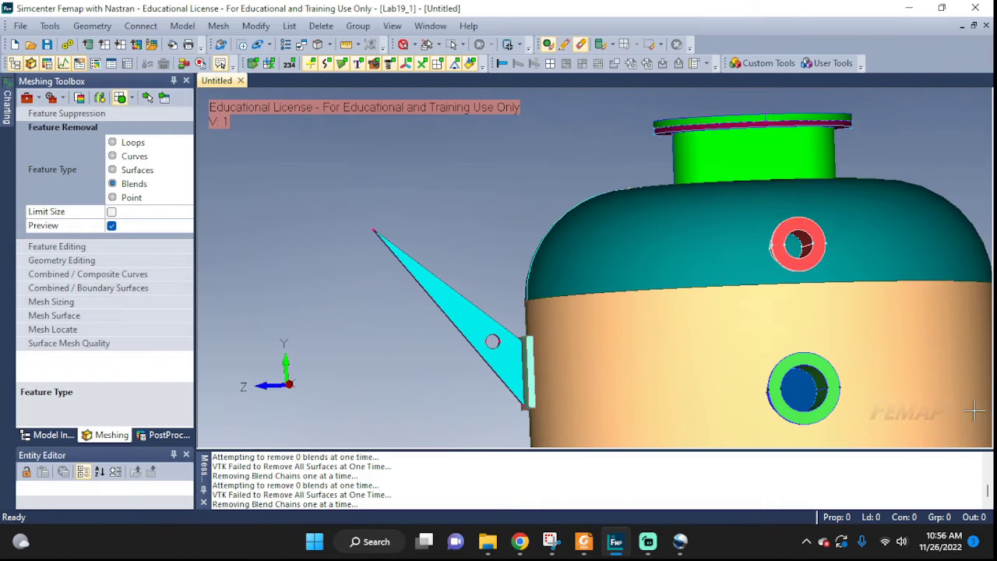
pyautogui.moveTo(832, 357); pyautogui.dragTo(682, 349, button='middle')
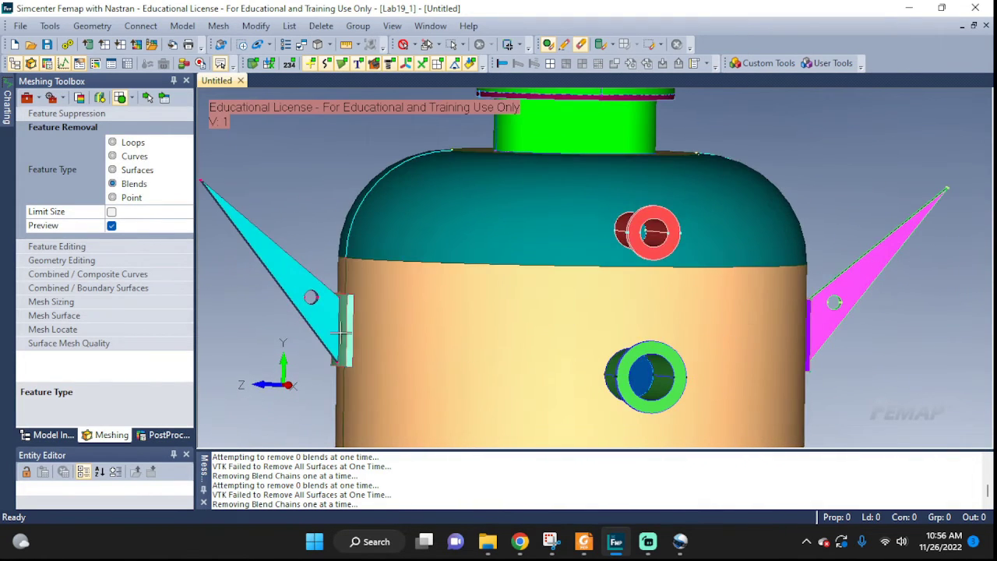
pyautogui.scroll(-2, 468, 341)
# - Examine the vessel's lower head and the support legs' base plates after the blend removal
pyautogui.moveTo(536, 414); pyautogui.dragTo(624, 267, button='middle')
pyautogui.moveTo(568, 413); pyautogui.dragTo(785, 289, button='middle')
pyautogui.scroll(10, 686, 349)
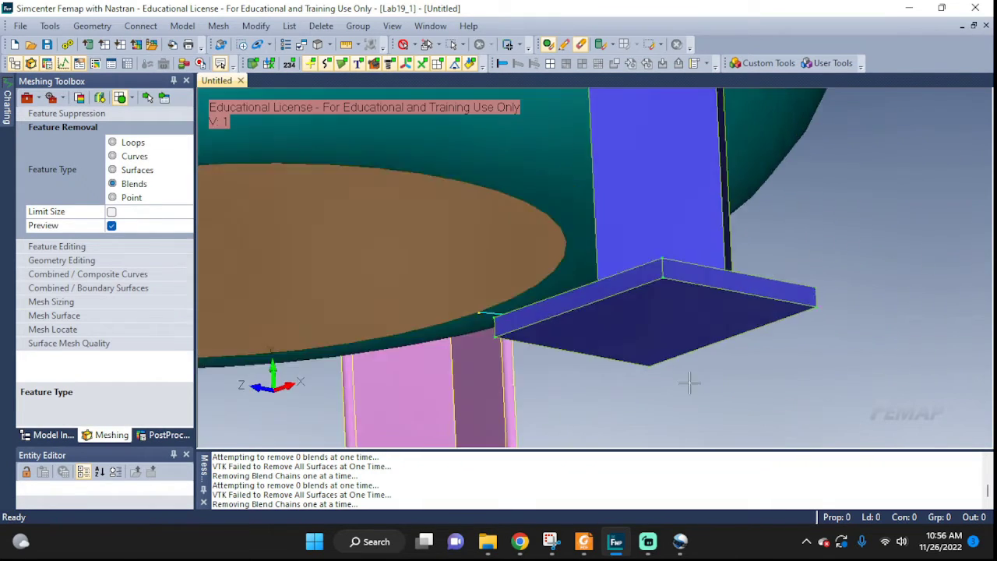
pyautogui.moveTo(689, 382); pyautogui.dragTo(600, 460, button='middle')
pyautogui.scroll(-10, 670, 390)
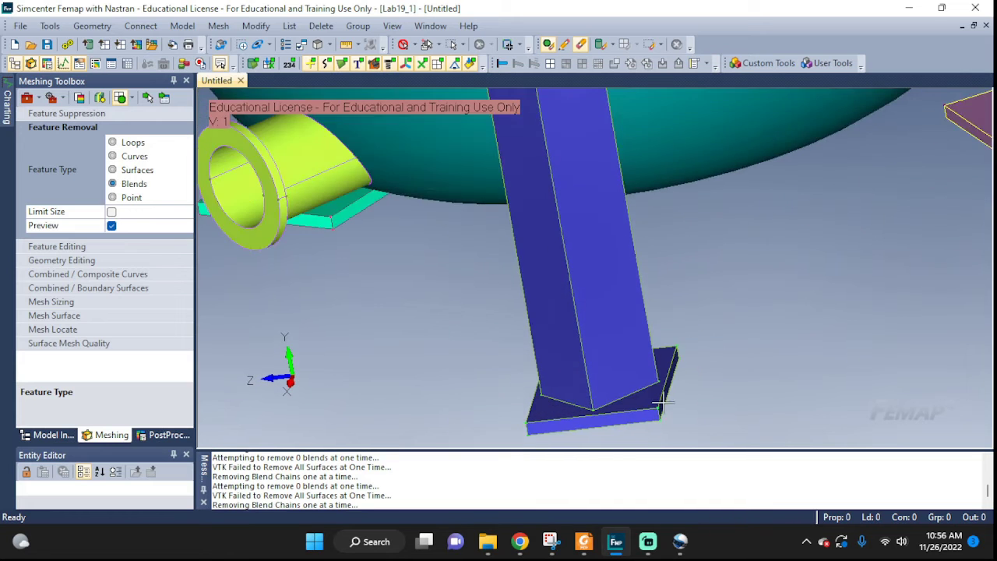
pyautogui.moveTo(697, 273); pyautogui.dragTo(662, 343, button='middle')
# - Undo the blend removal applied to all solids
pyautogui.hotkey('ctrl', 'z')
pyautogui.moveTo(714, 165); pyautogui.dragTo(499, 260, button='middle')
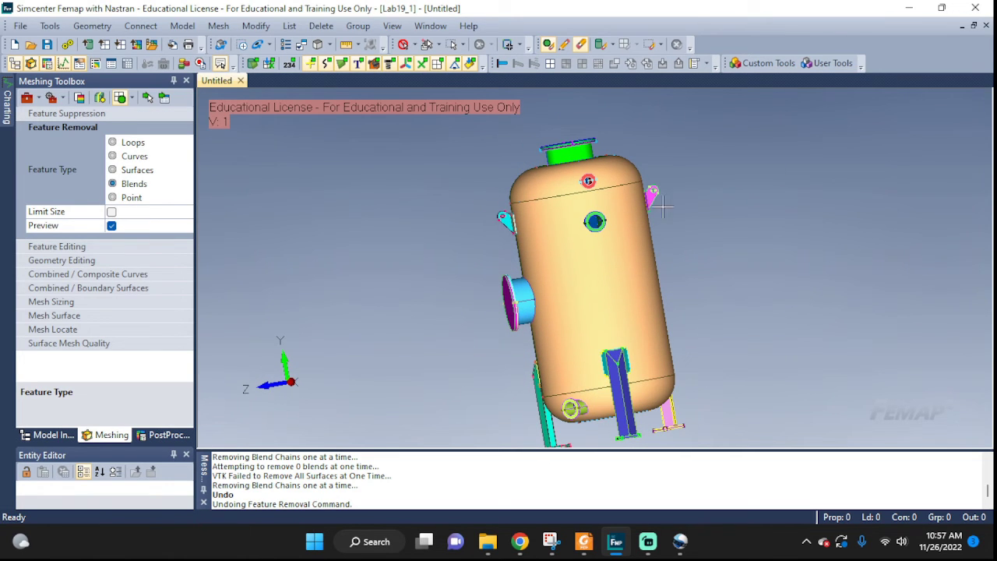
pyautogui.moveTo(670, 225); pyautogui.dragTo(620, 241, button='middle')
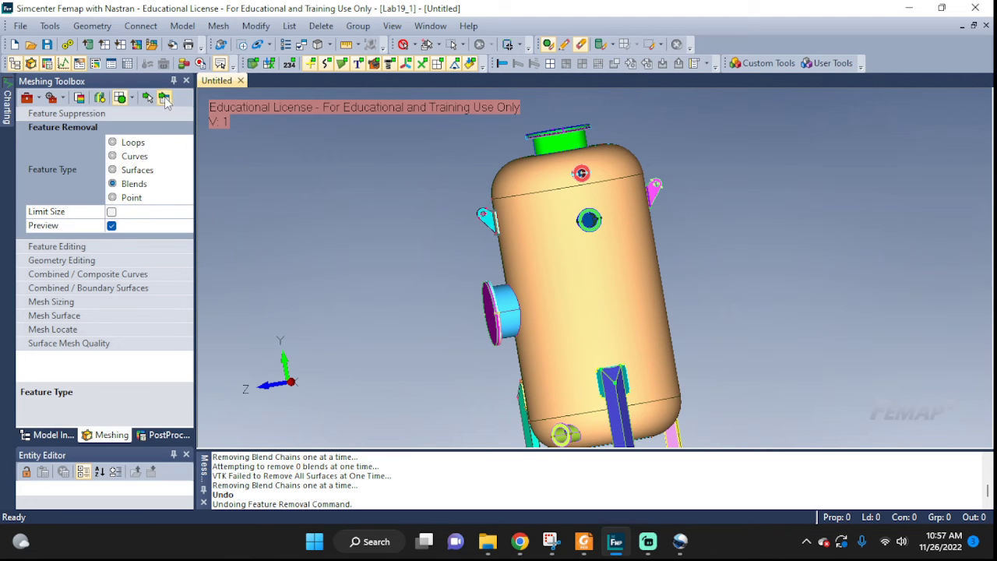
# - Remove the blends from all solids except the two lifting lugs, accepting the previewed set of blend surfaces
pyautogui.click(164, 98)
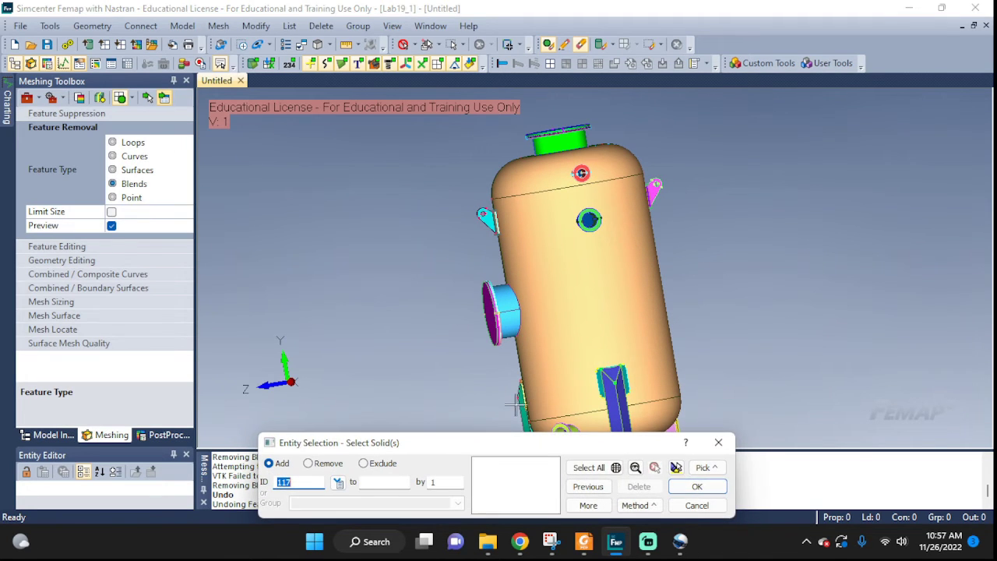
pyautogui.click(601, 471)
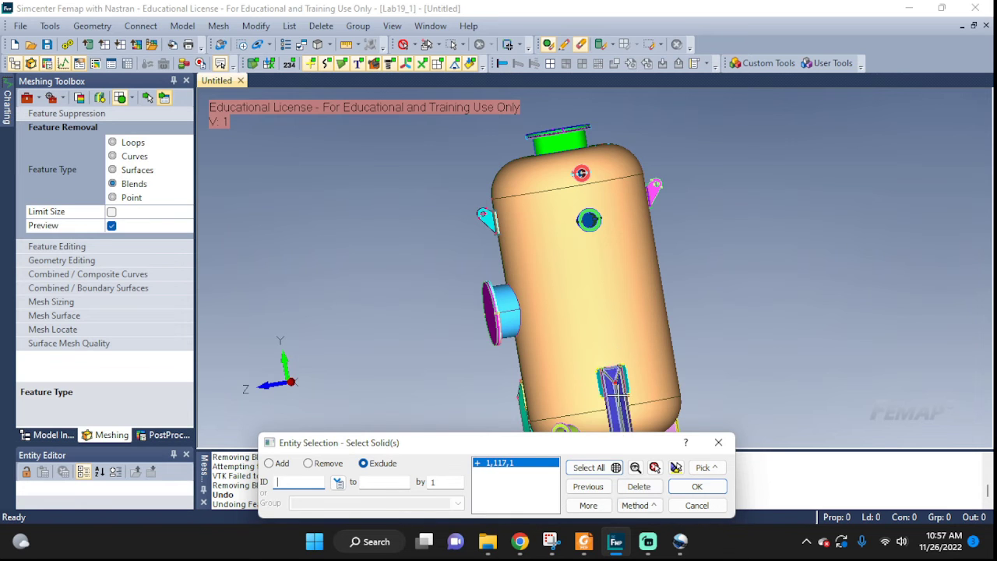
pyautogui.scroll(5, 520, 223)
pyautogui.moveTo(519, 224); pyautogui.dragTo(554, 283, button='middle')
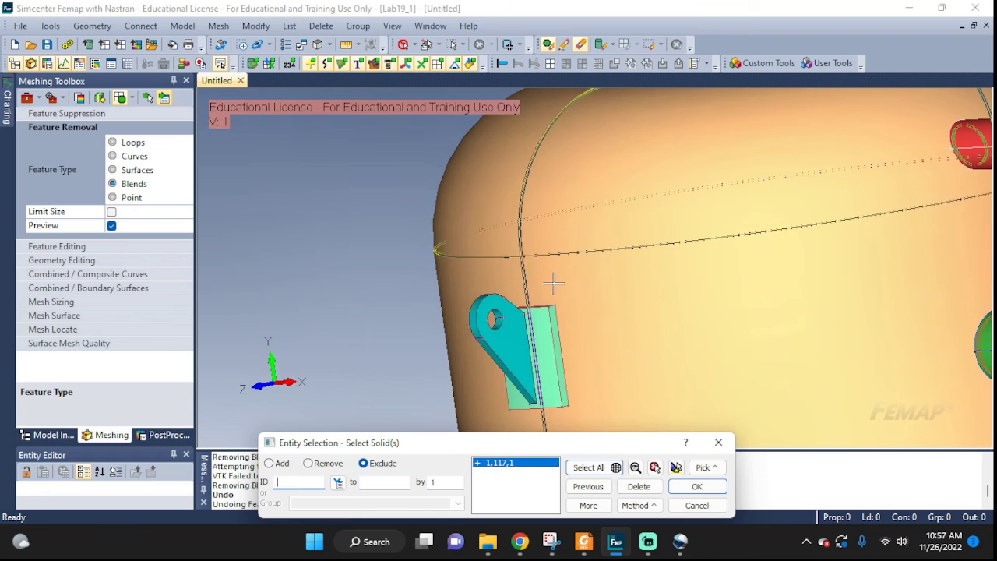
pyautogui.click(516, 328)
pyautogui.scroll(-4, 599, 358)
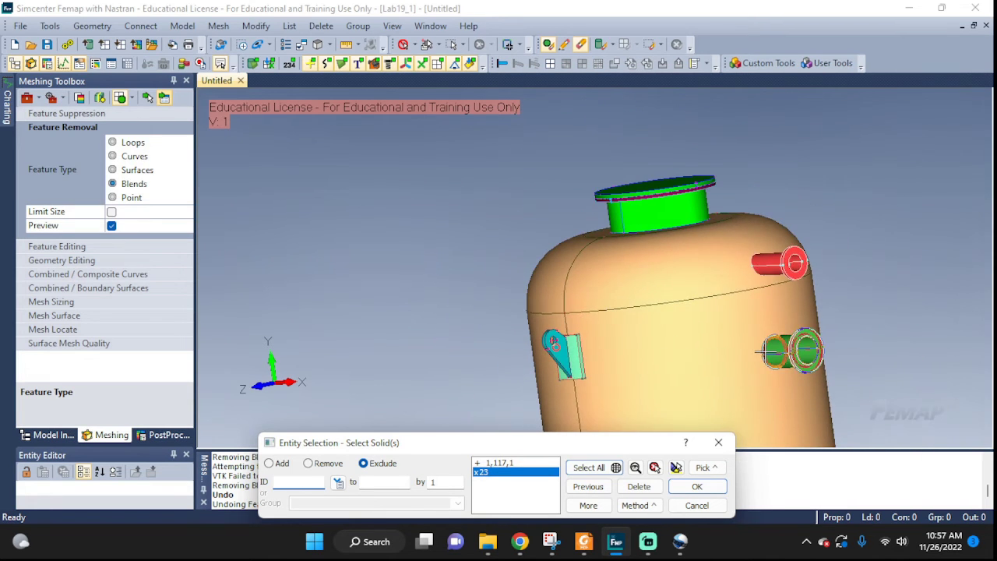
pyautogui.moveTo(600, 364); pyautogui.dragTo(935, 310, button='middle')
pyautogui.click(929, 289)
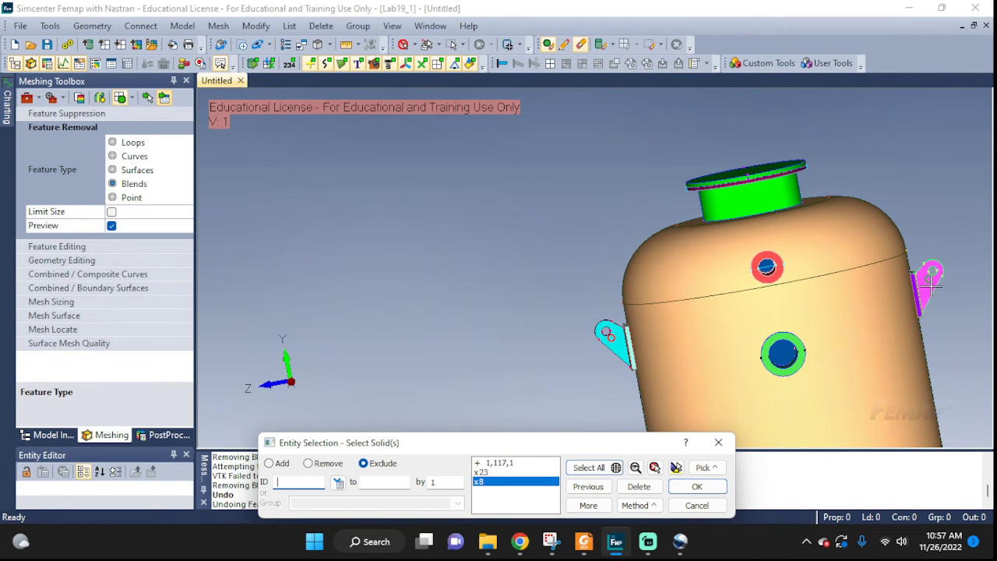
pyautogui.click(697, 487)
pyautogui.scroll(-3, 812, 386)
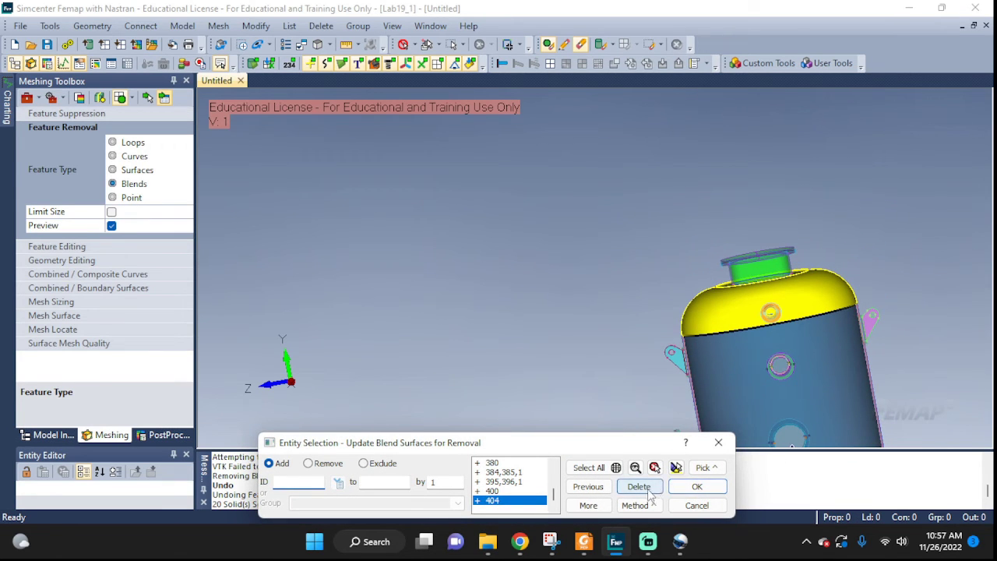
pyautogui.click(697, 487)
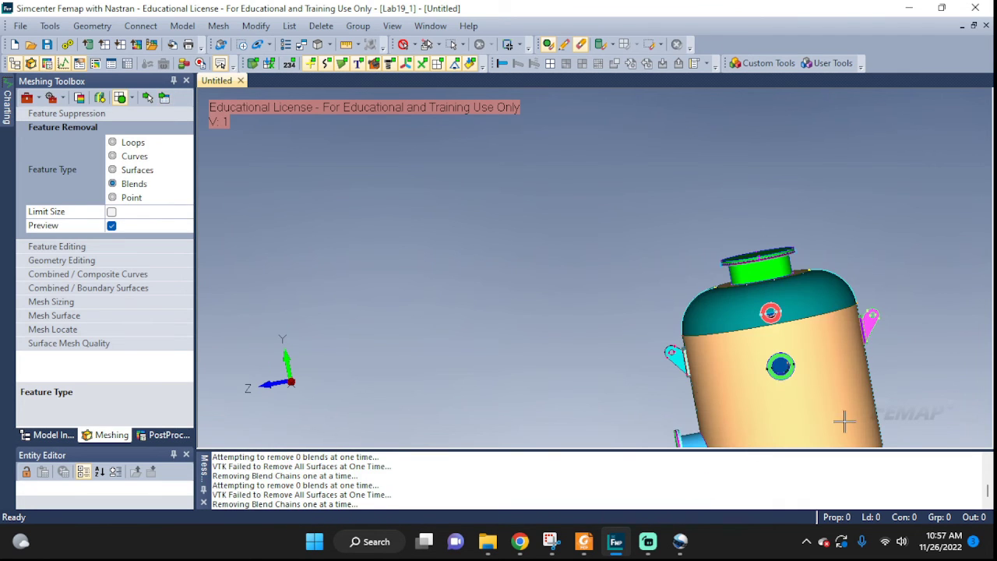
# - Examine the support legs, upper head, nozzles, both lifting lugs and the overall vessel after the selective blend removal
pyautogui.moveTo(870, 419); pyautogui.dragTo(738, 340, button='middle')
pyautogui.scroll(8, 720, 366)
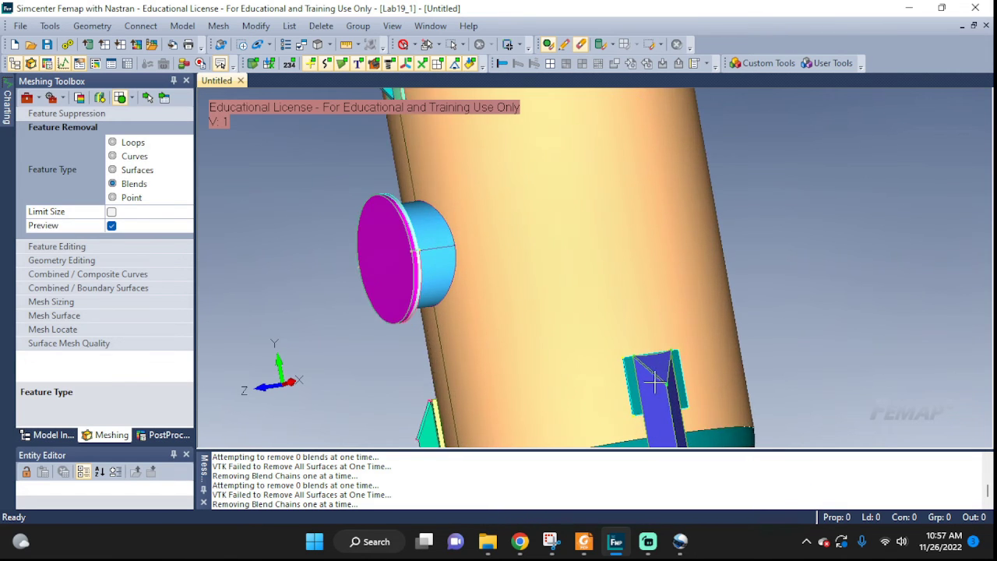
pyautogui.moveTo(654, 391); pyautogui.dragTo(570, 313, button='middle')
pyautogui.scroll(-6, 569, 314)
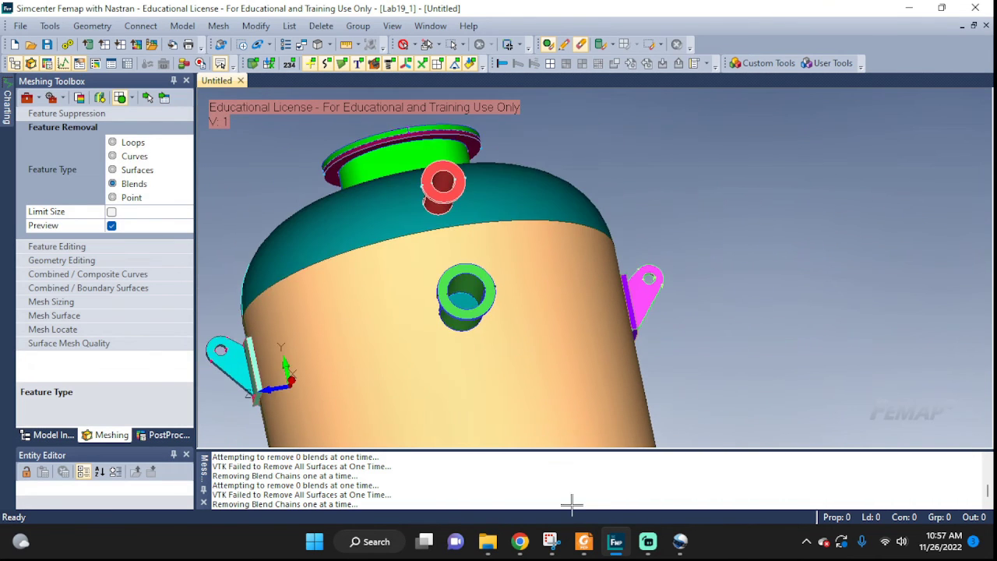
pyautogui.scroll(8, 683, 317)
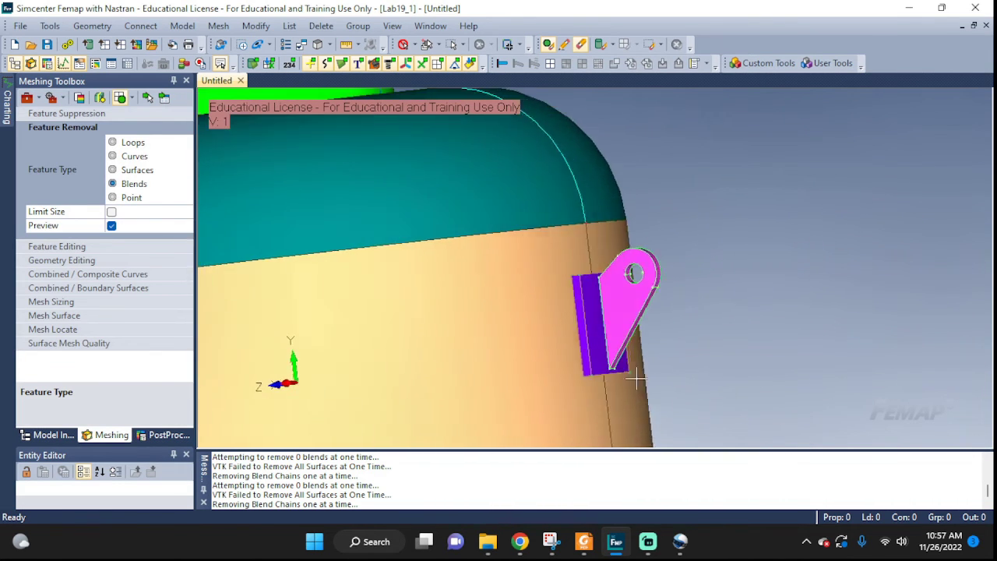
pyautogui.moveTo(574, 389); pyautogui.dragTo(610, 395, button='middle')
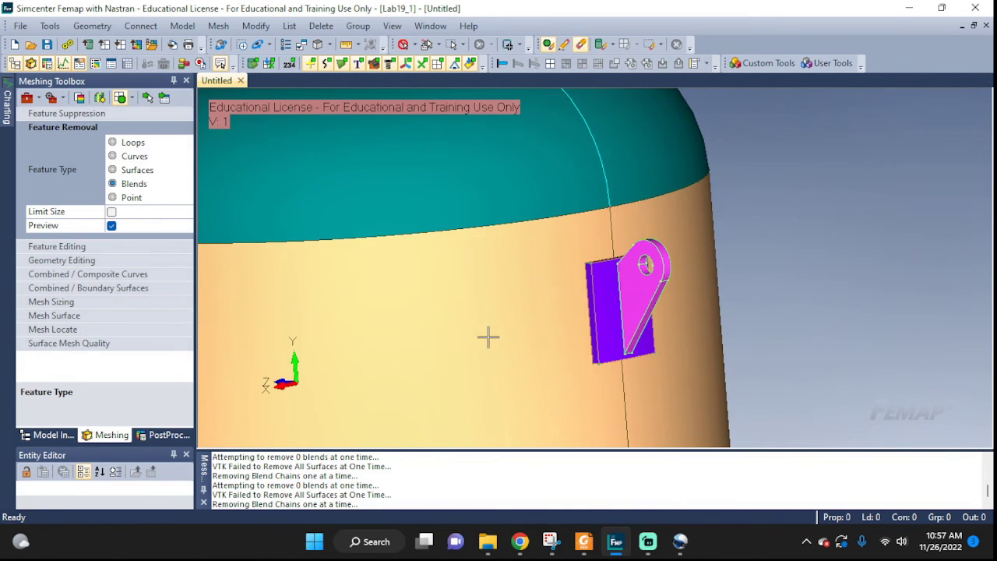
pyautogui.moveTo(489, 337); pyautogui.dragTo(871, 368, button='middle')
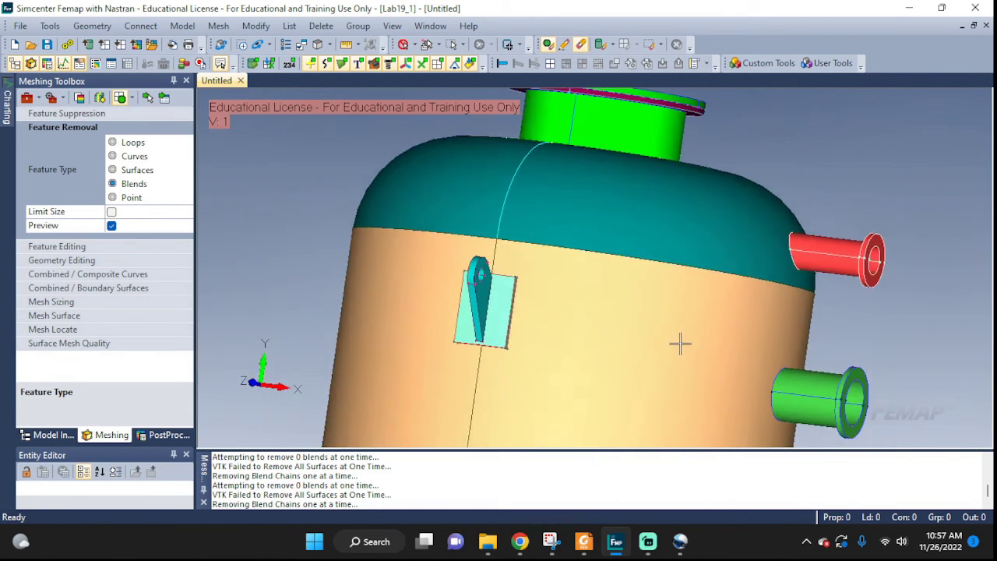
pyautogui.scroll(-5, 681, 343)
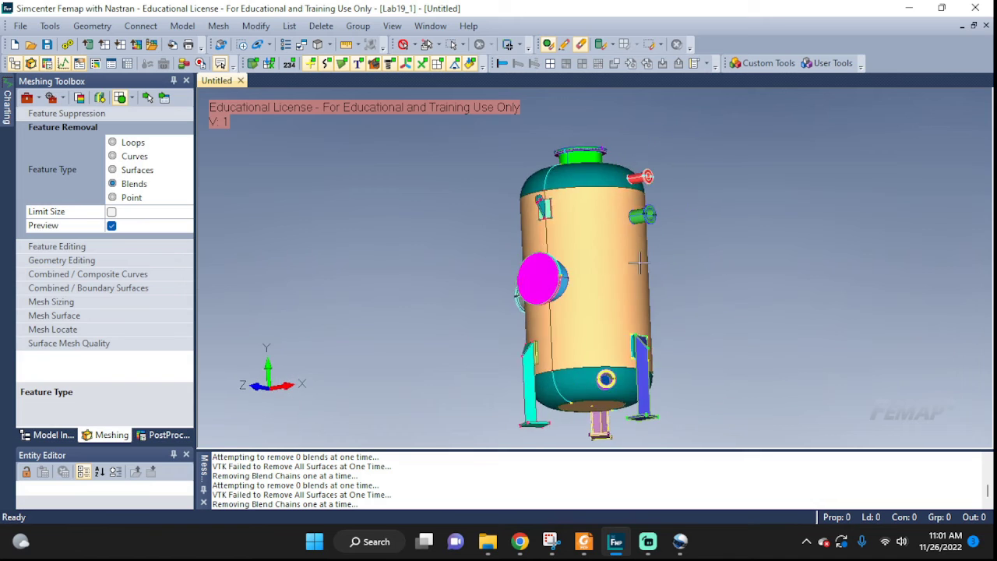
pyautogui.moveTo(638, 264); pyautogui.dragTo(782, 284, button='middle')
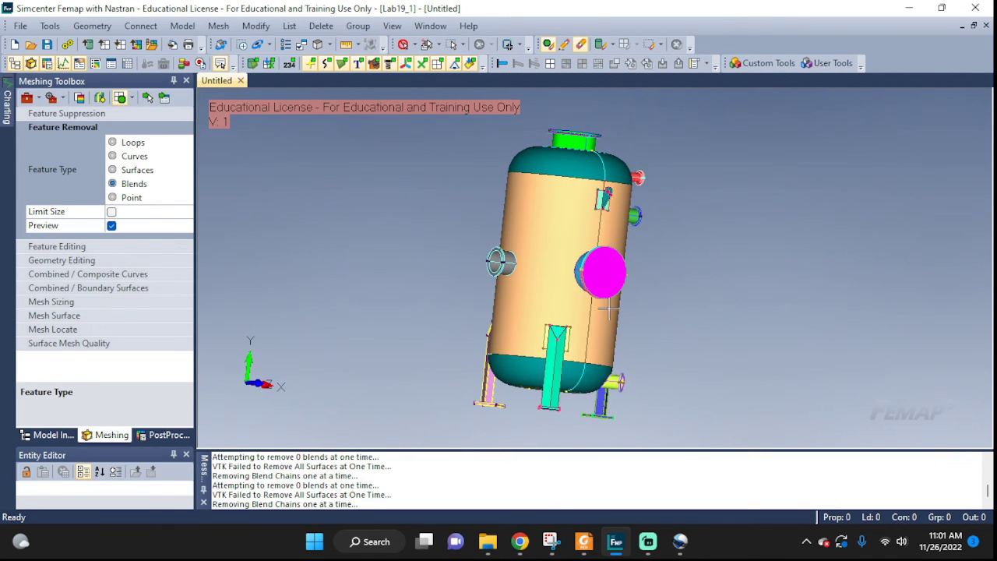
pyautogui.moveTo(601, 312); pyautogui.dragTo(518, 352, button='middle')
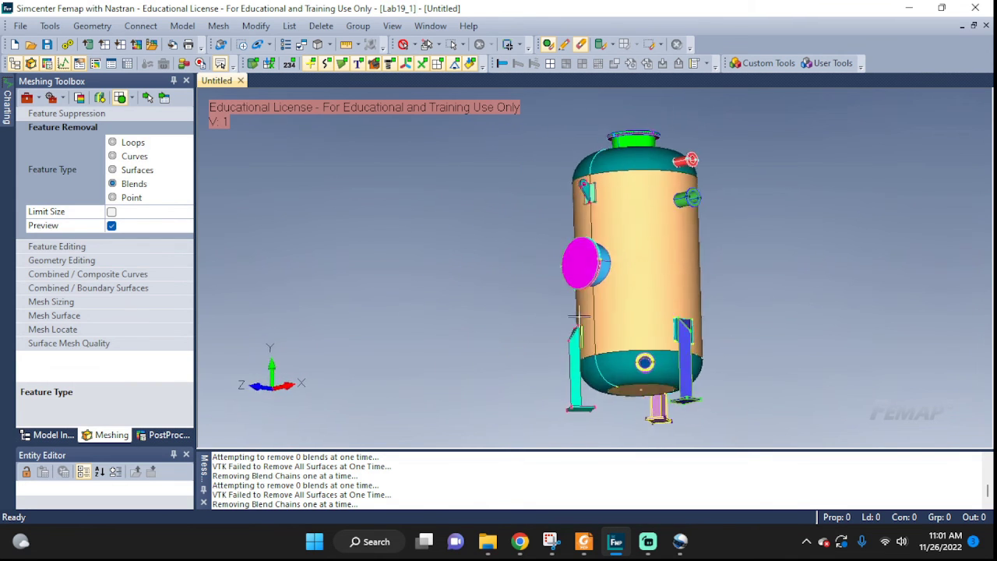
pyautogui.moveTo(575, 318); pyautogui.dragTo(721, 327, button='middle')
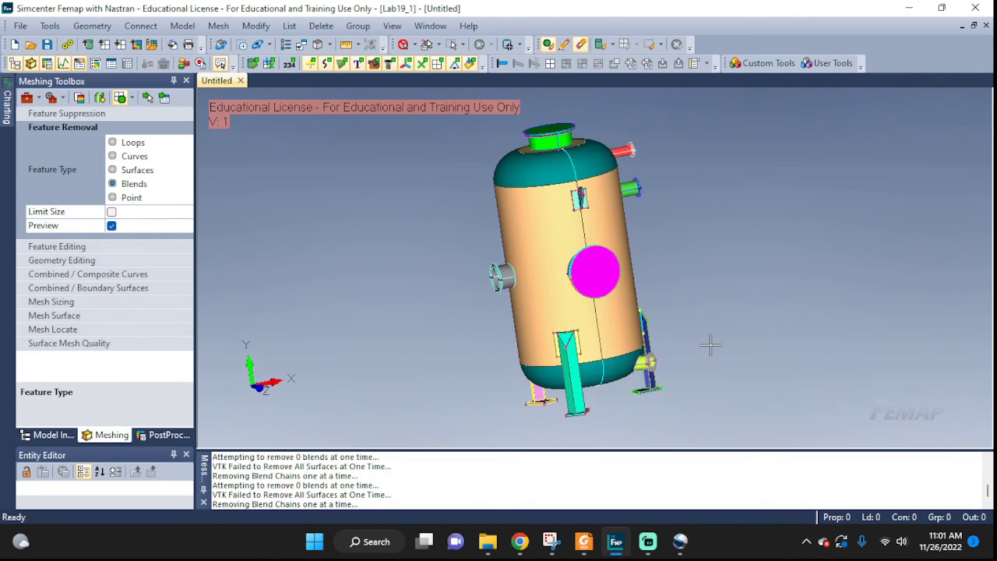